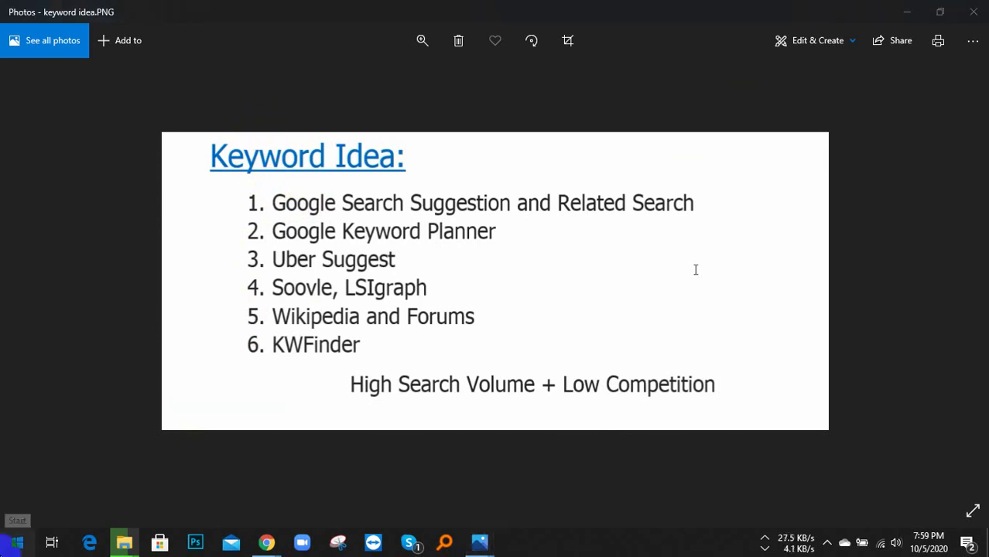
- Launch Excel by searching 'excel' from the Start menu and start a blank workbook
click(9, 541)
click(9, 542)
text(excel)
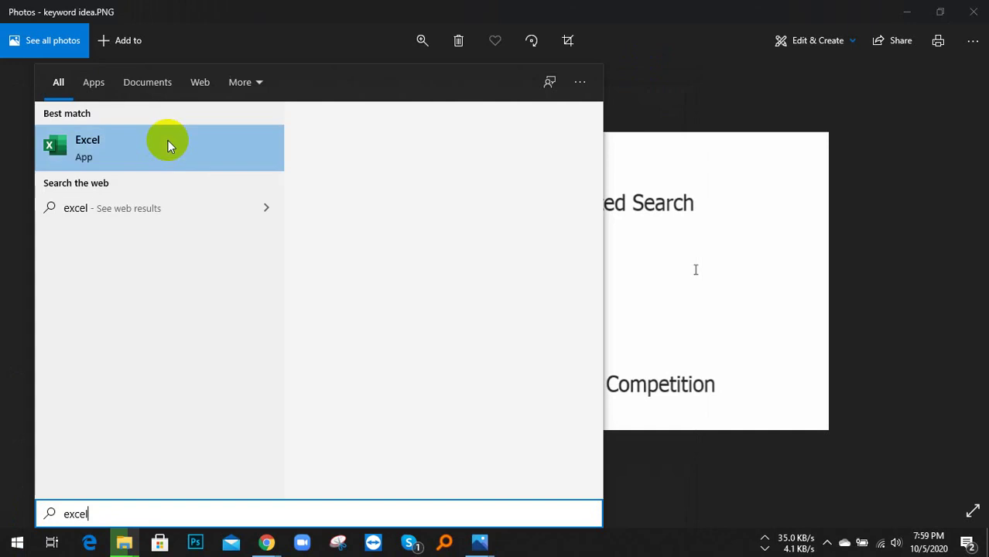
click(126, 145)
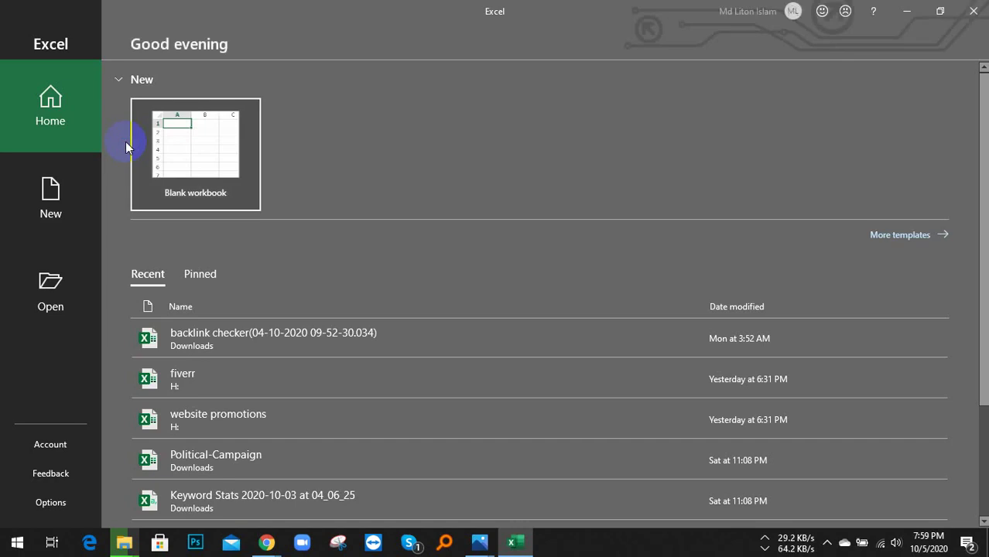
click(186, 151)
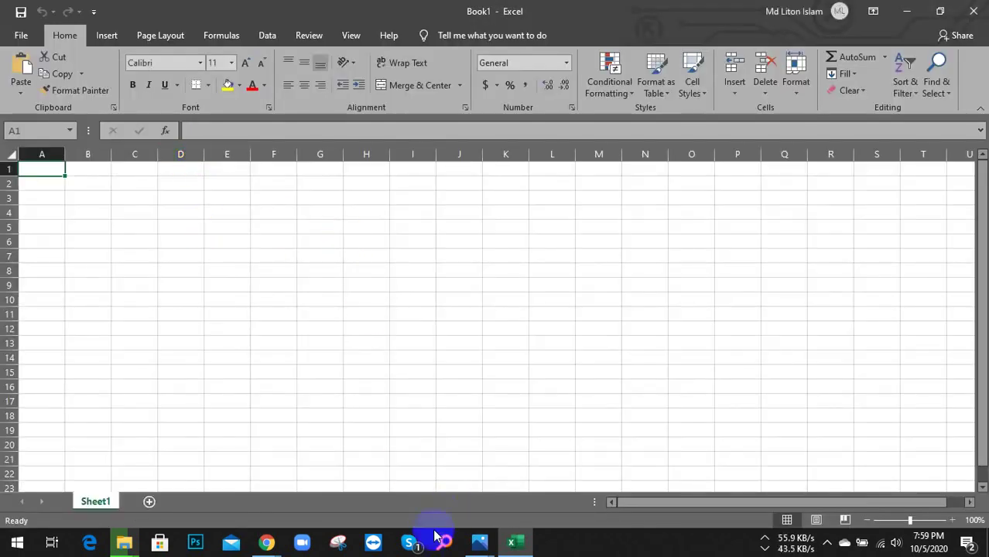
- View the keyword ideas image in Photos, then return to the Excel workbook
click(300, 543)
click(266, 541)
click(219, 477)
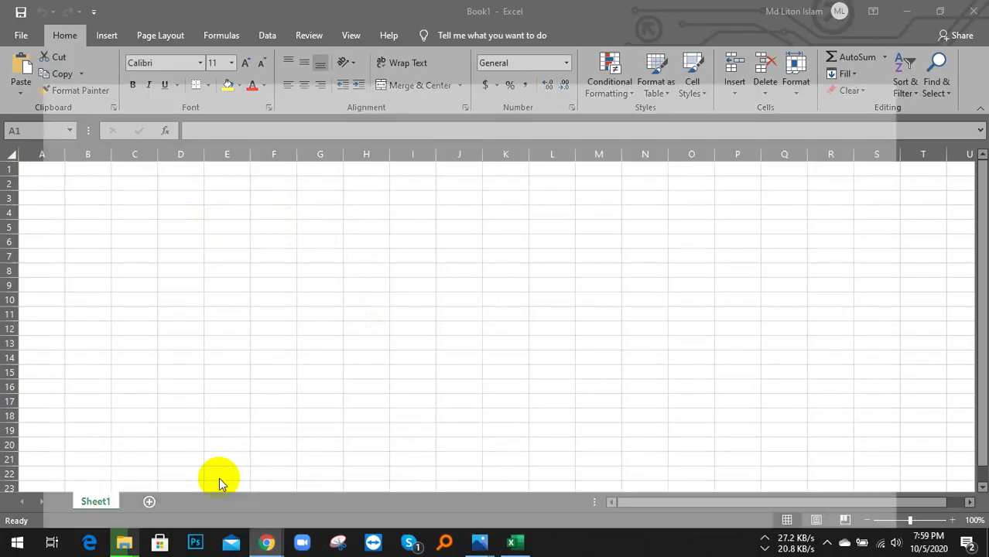
click(369, 11)
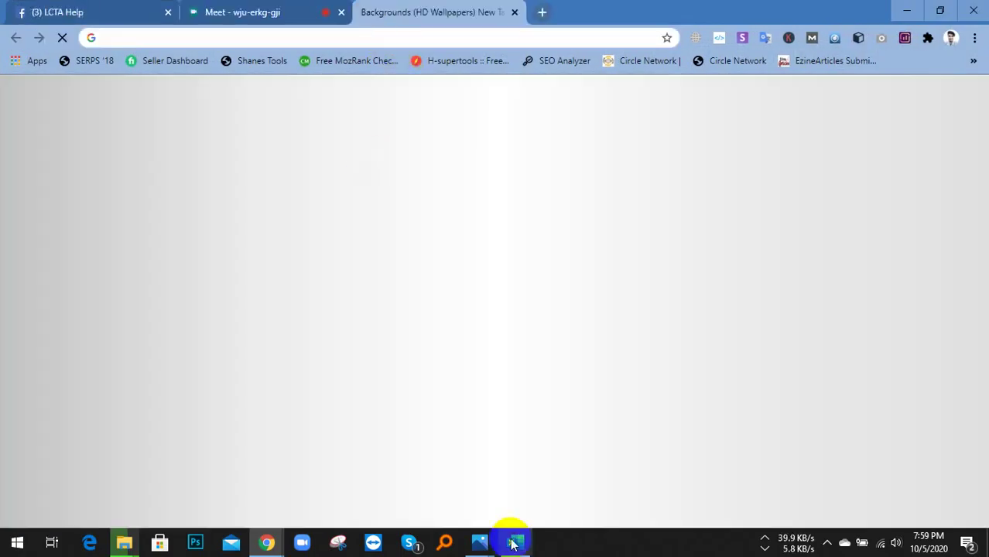
click(483, 540)
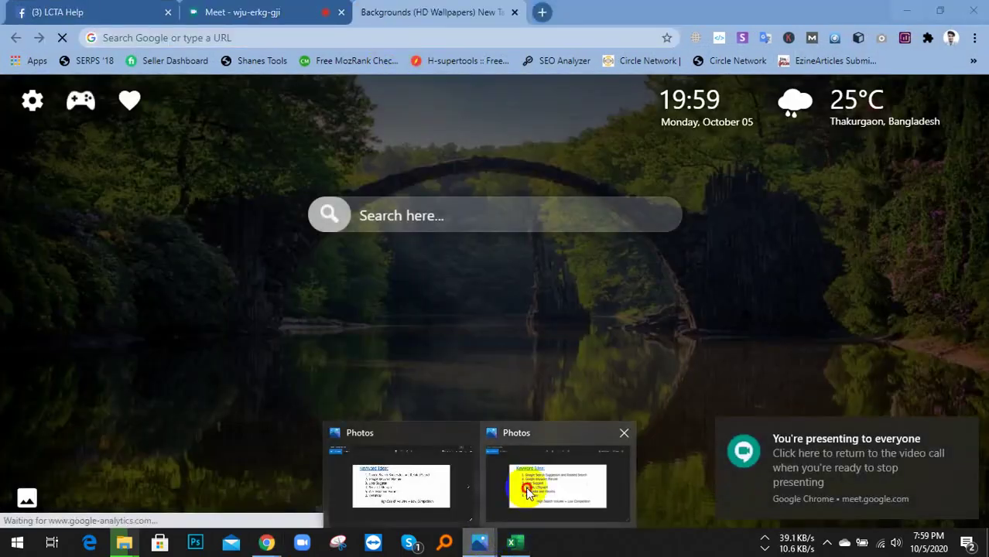
click(526, 489)
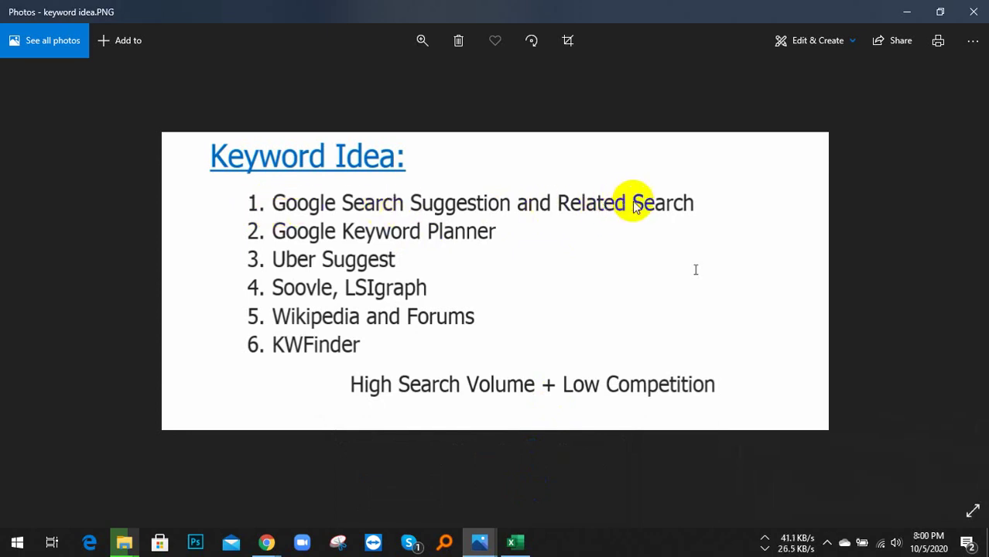
click(915, 9)
click(528, 539)
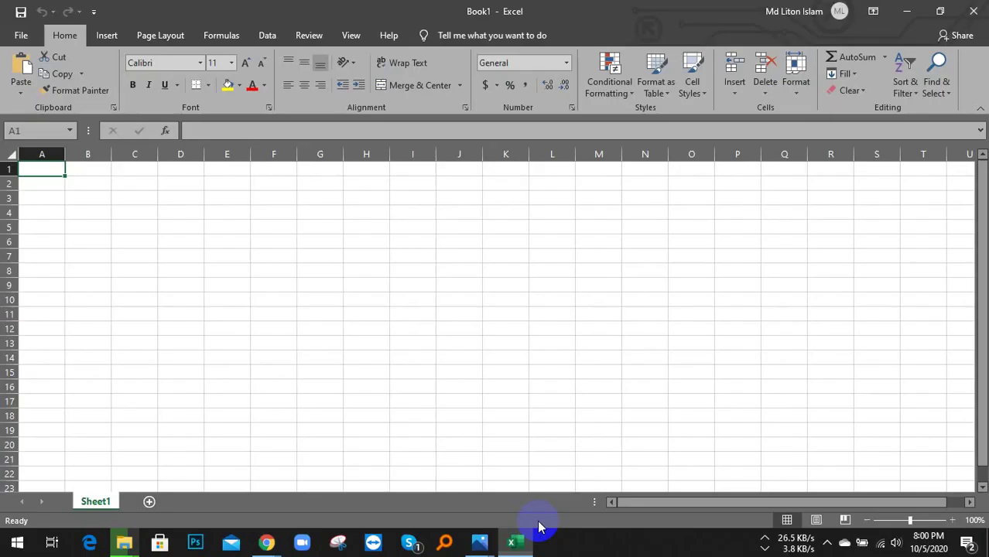
- Enter 'Fishing' in cell C3 and dismiss the chat notification
click(109, 198)
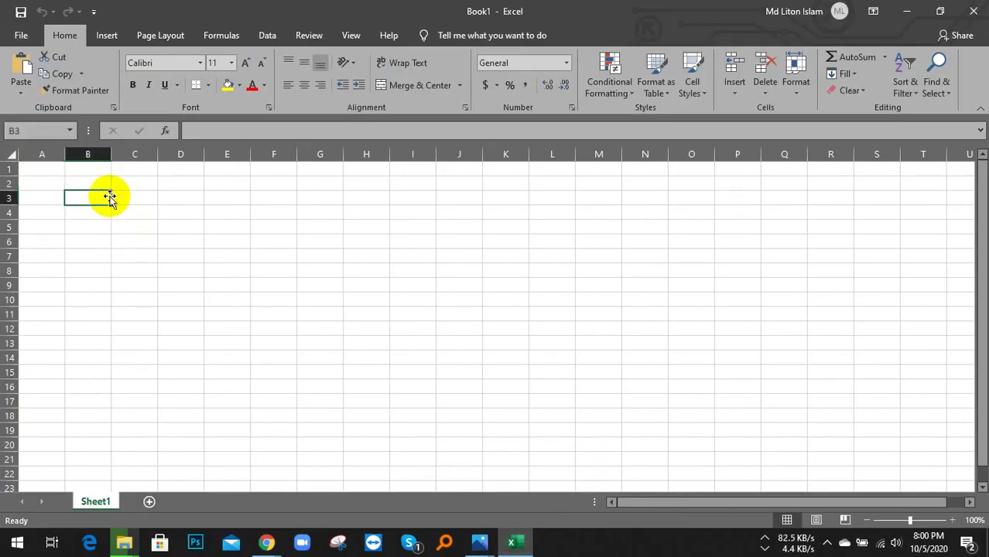
click(124, 197)
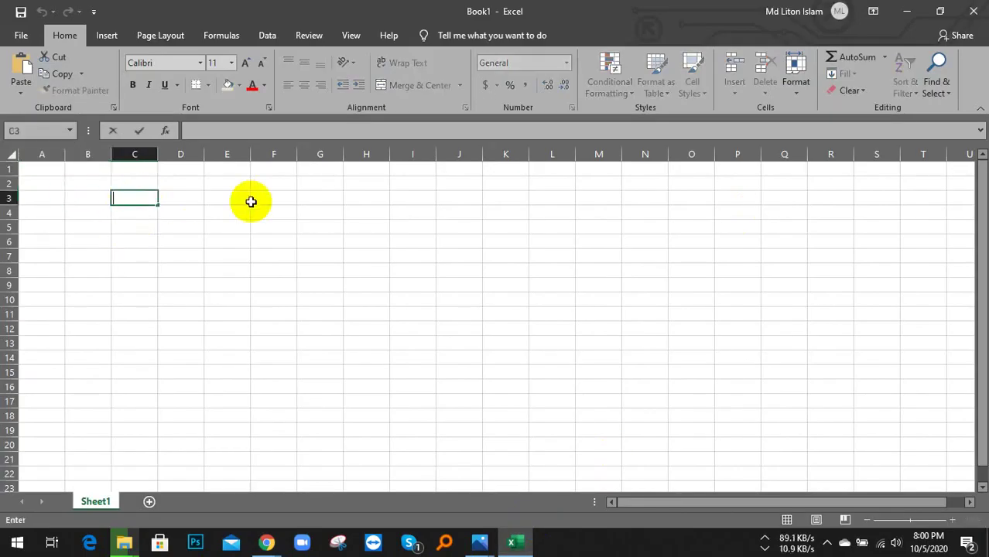
text(Fishing)
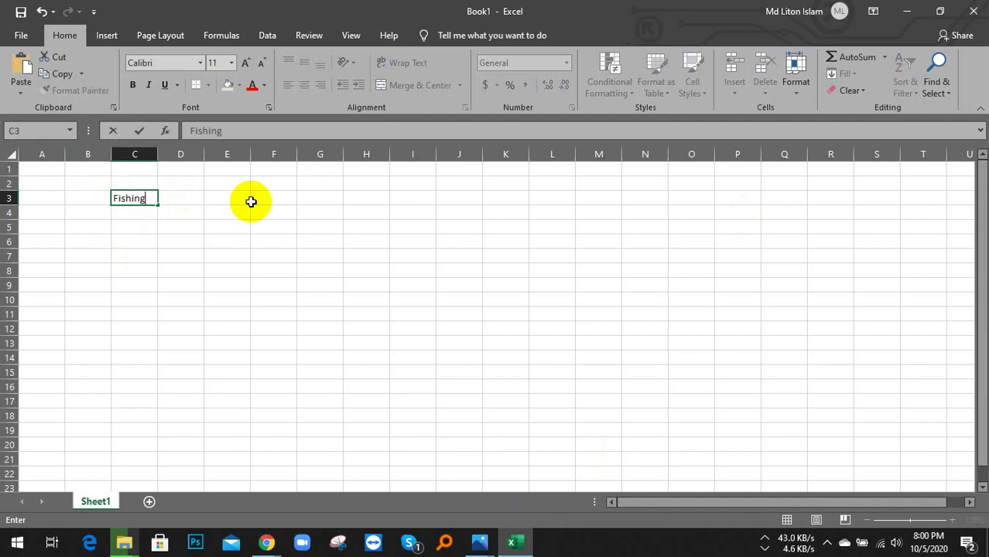
click(205, 242)
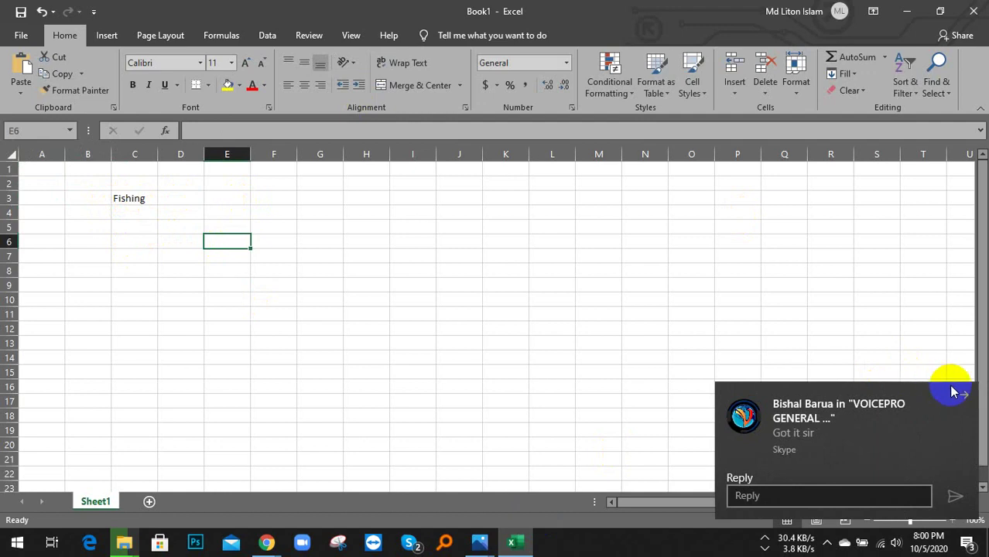
click(962, 395)
click(598, 343)
click(266, 544)
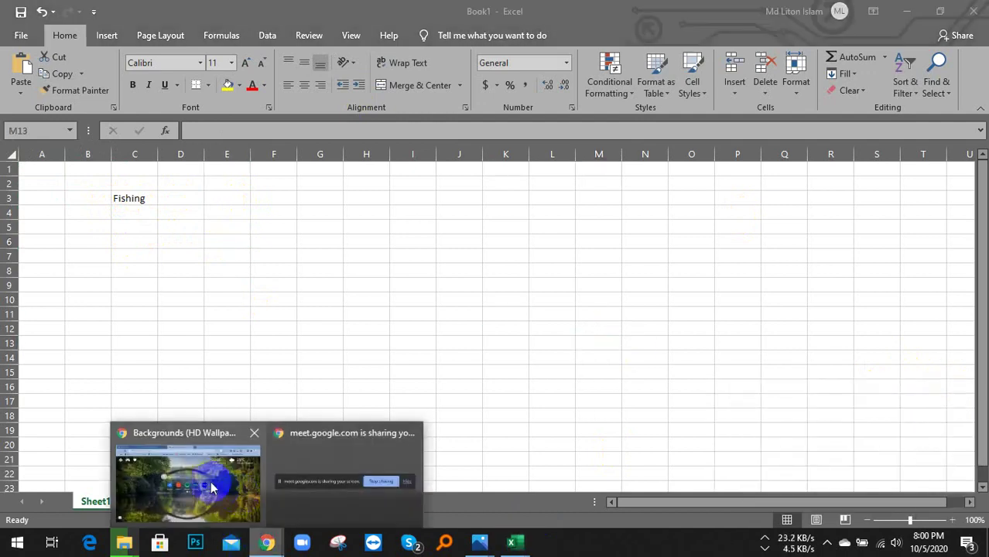
- Go to google.com in the browser and type 'fishing' in the search box
click(191, 476)
click(404, 216)
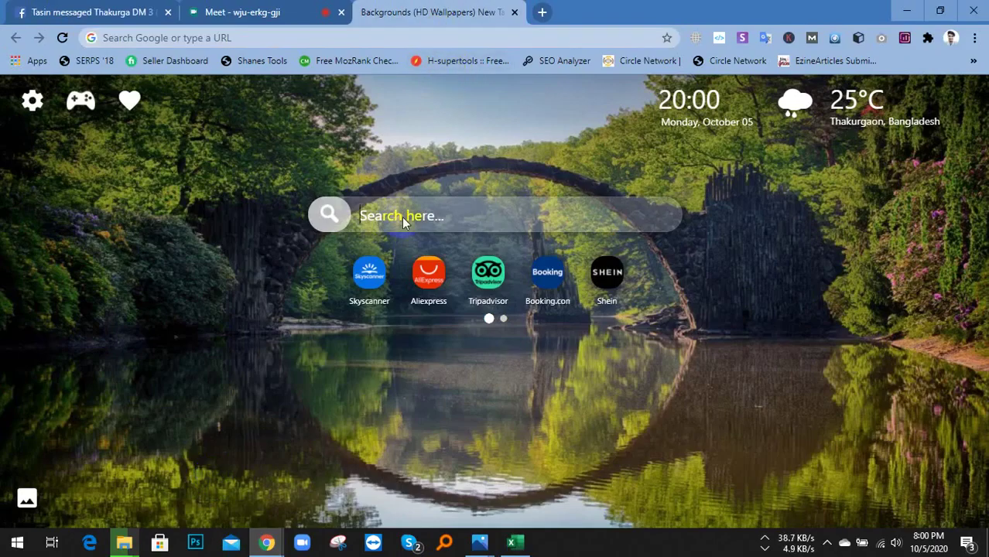
click(387, 37)
text(goog)
key(Return)
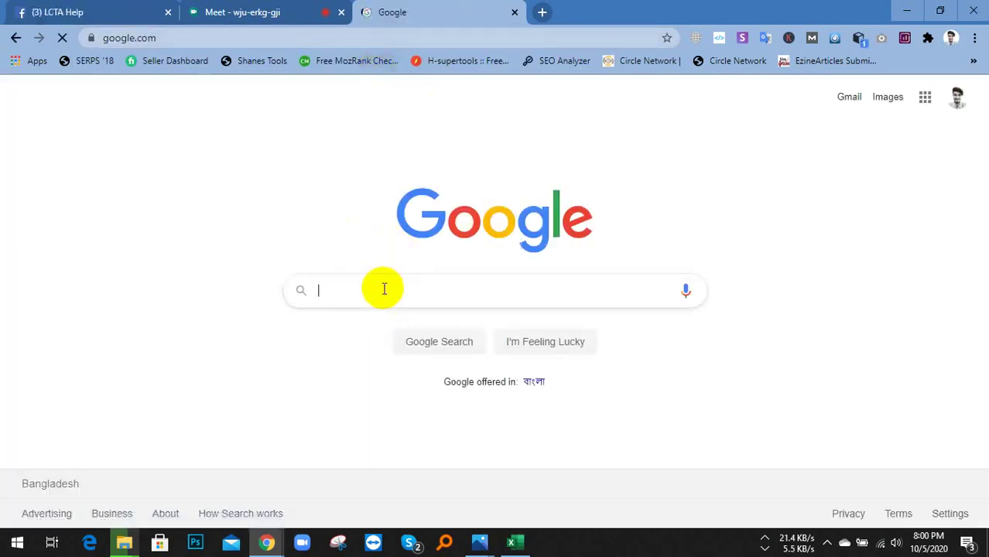
text(fishing)
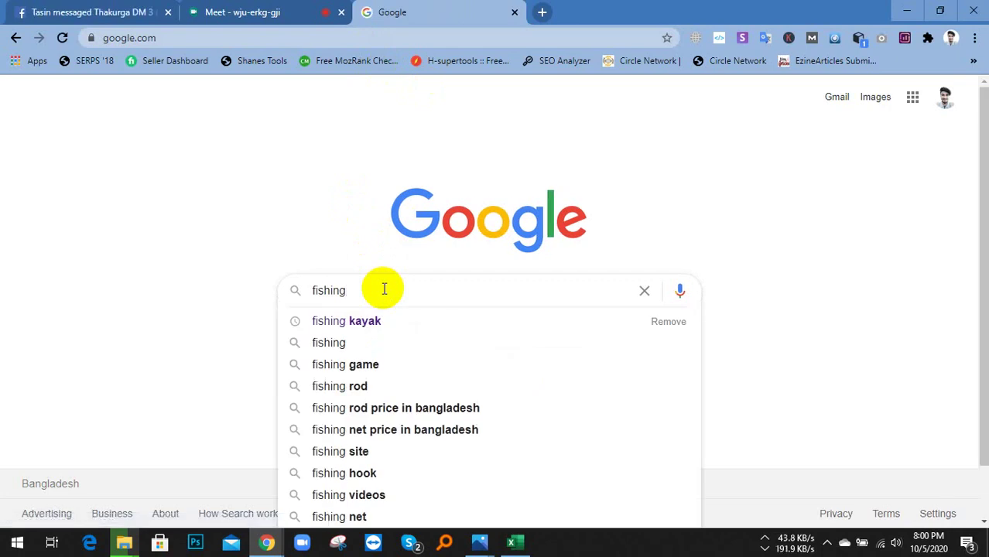
- Remove 'fishing kayak' from the search-history suggestions and close the suggestions list
scroll(389, 277, down, 1)
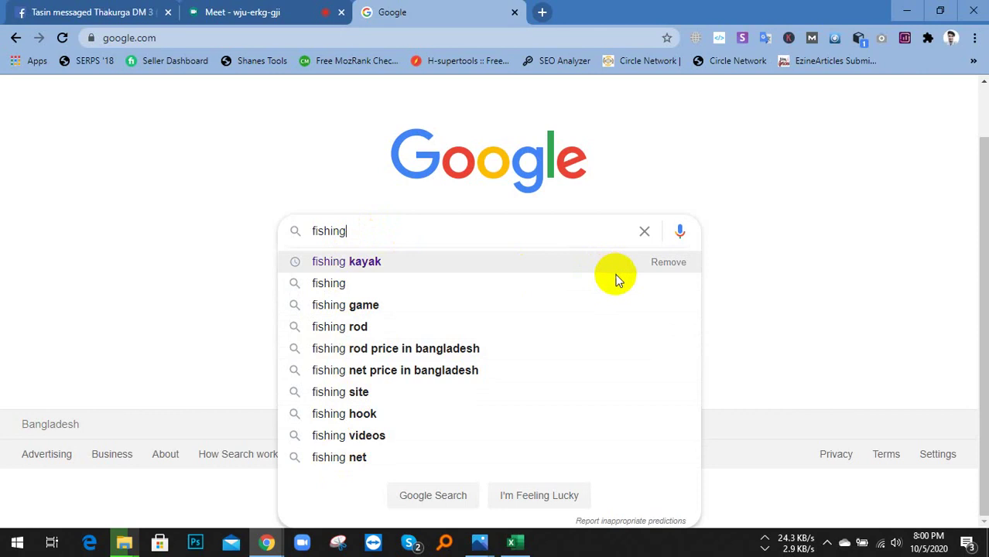
click(658, 264)
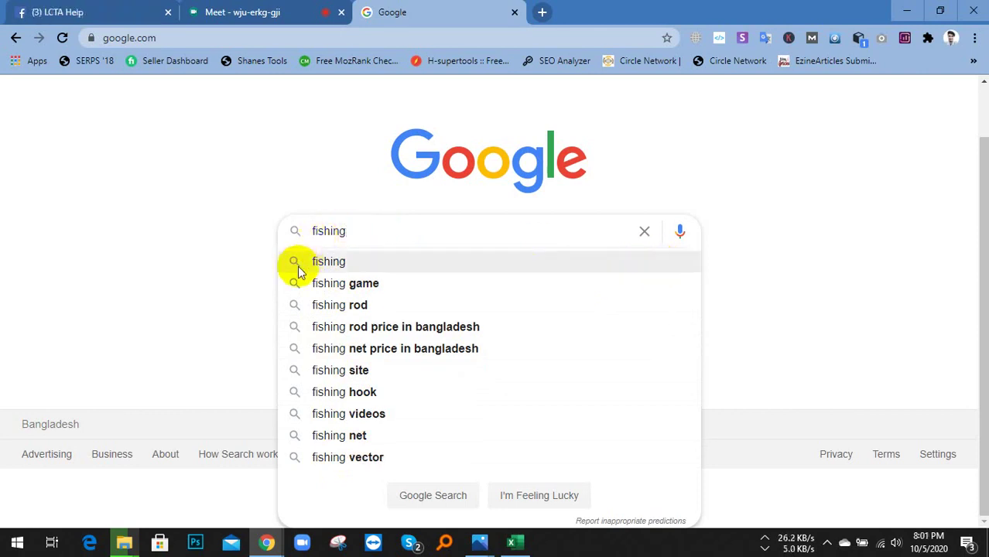
click(354, 233)
drag(354, 232, 312, 231)
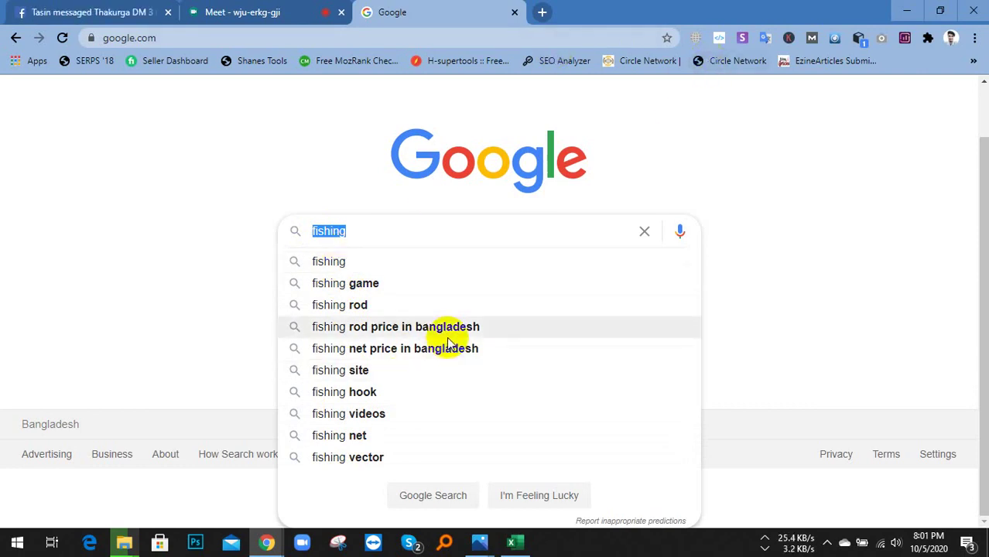
click(206, 284)
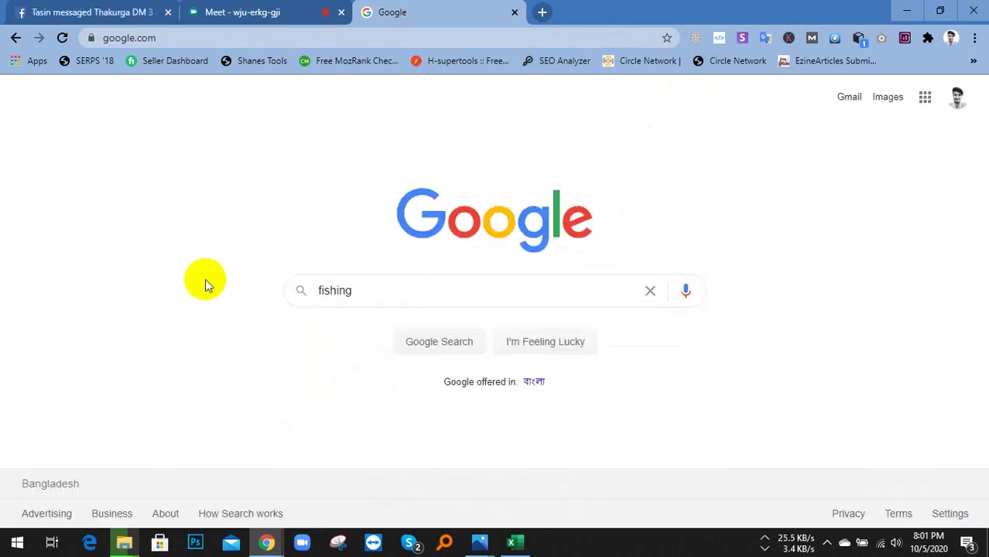
drag(376, 290, 236, 291)
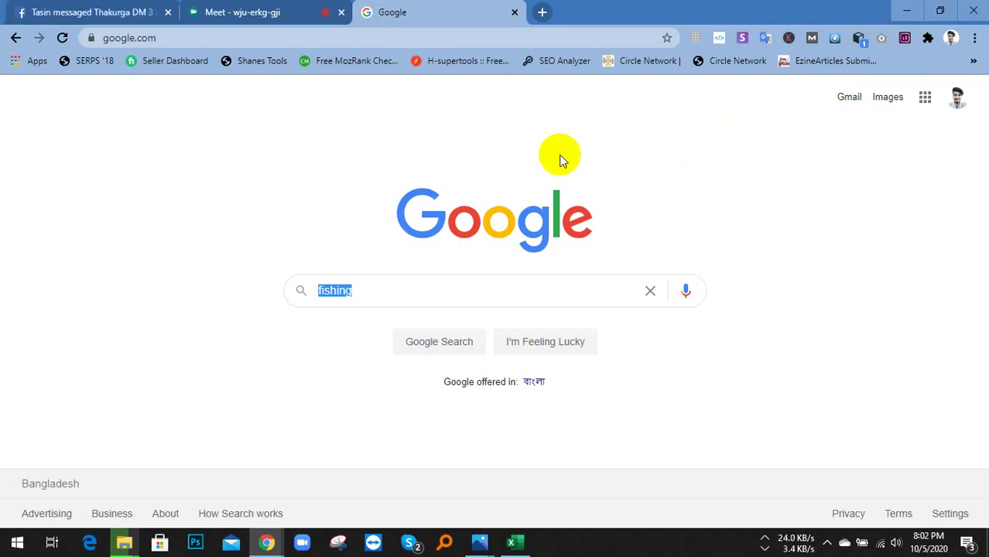
drag(623, 23, 601, 19)
click(616, 179)
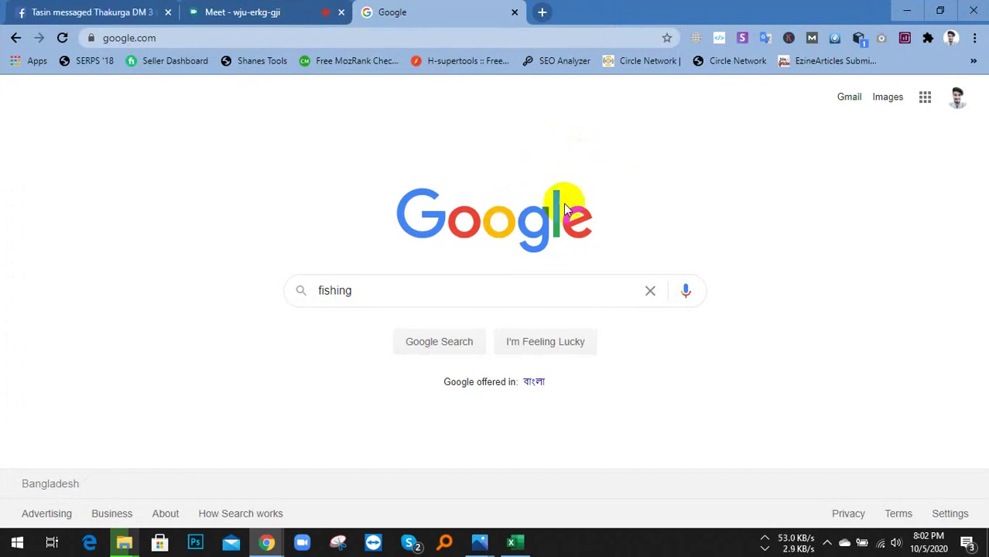
- Open a new incognito window and resize it smaller beside the main Google window
click(974, 38)
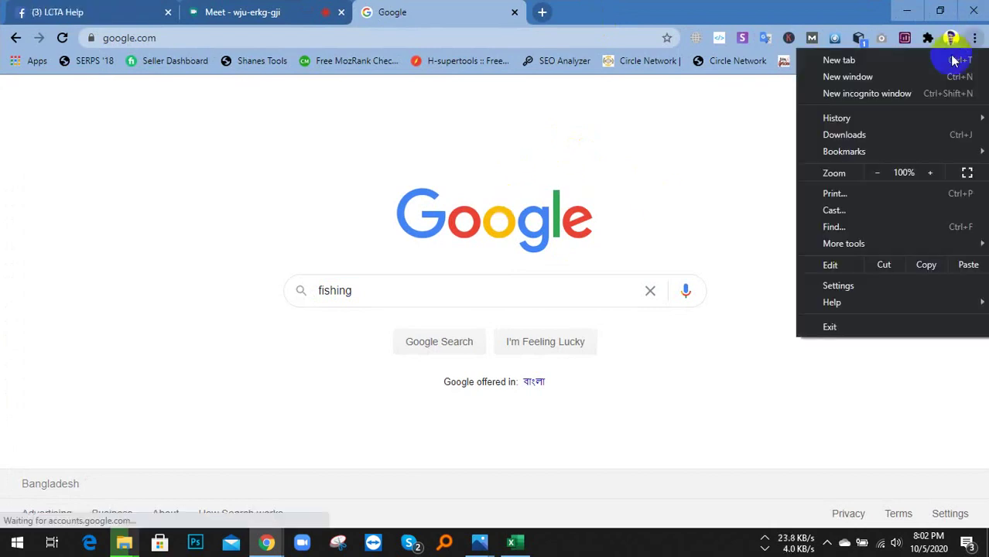
click(873, 94)
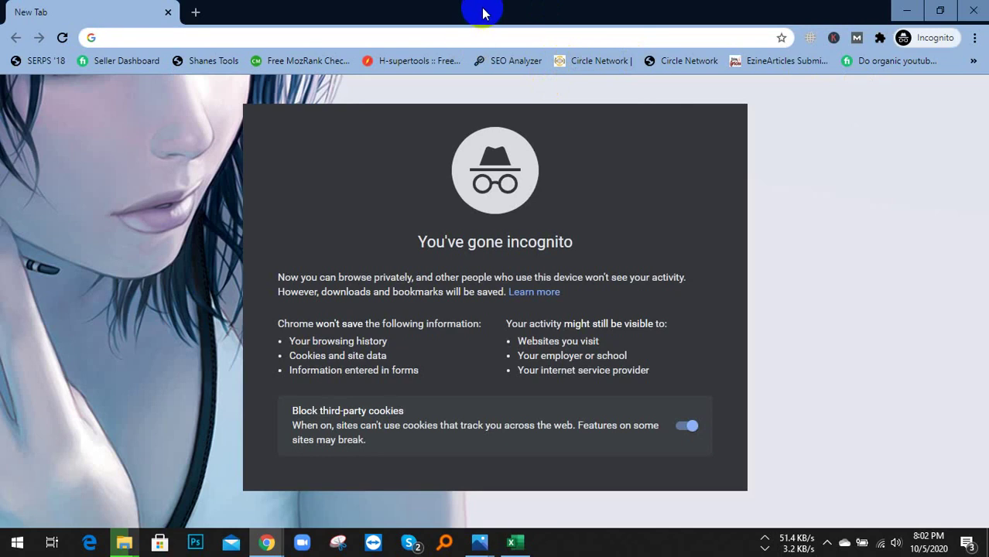
drag(482, 12, 452, 120)
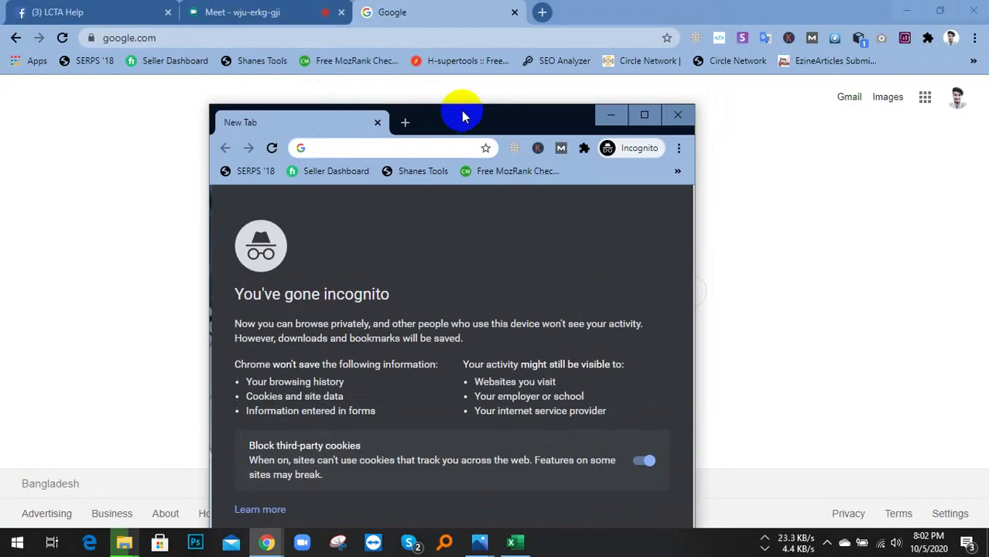
click(628, 8)
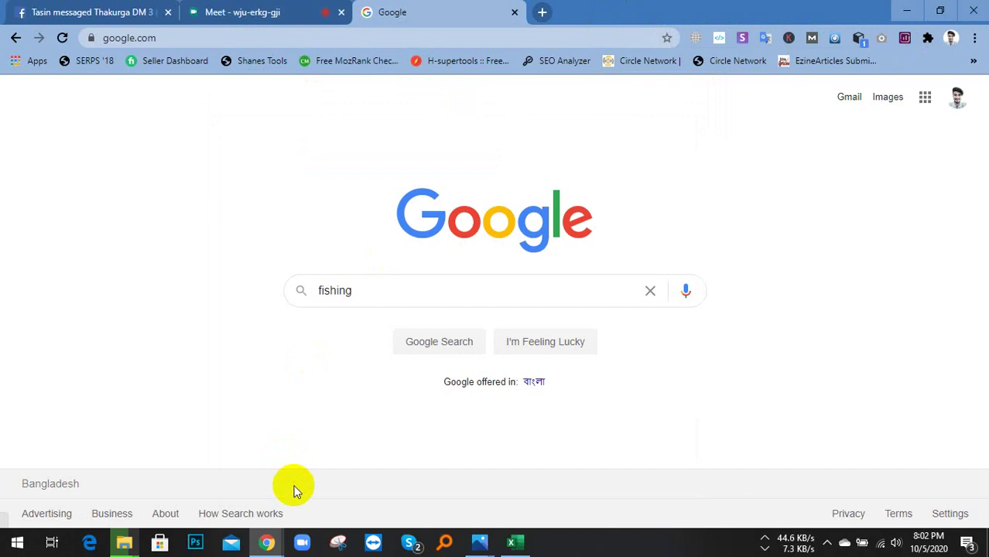
mouse_move(266, 542)
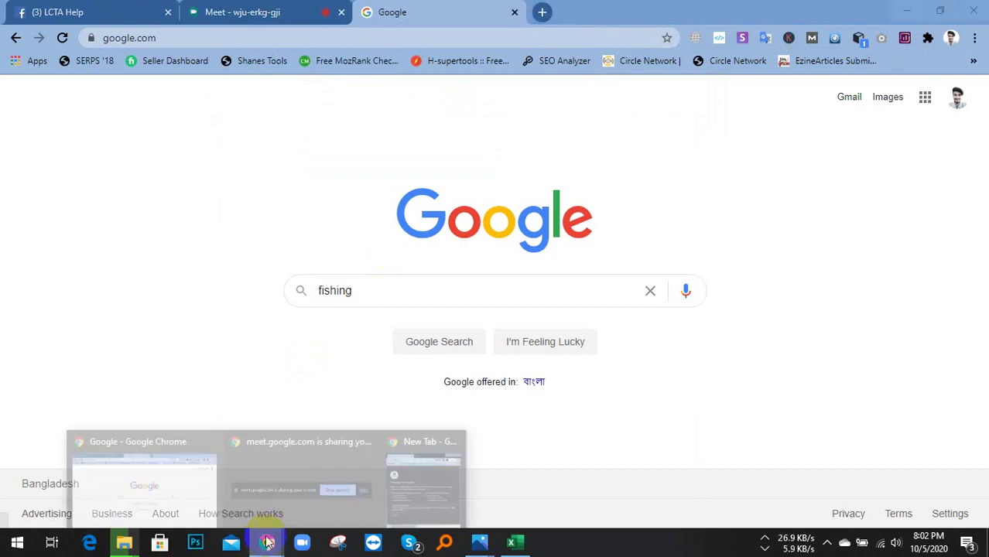
click(420, 487)
click(649, 117)
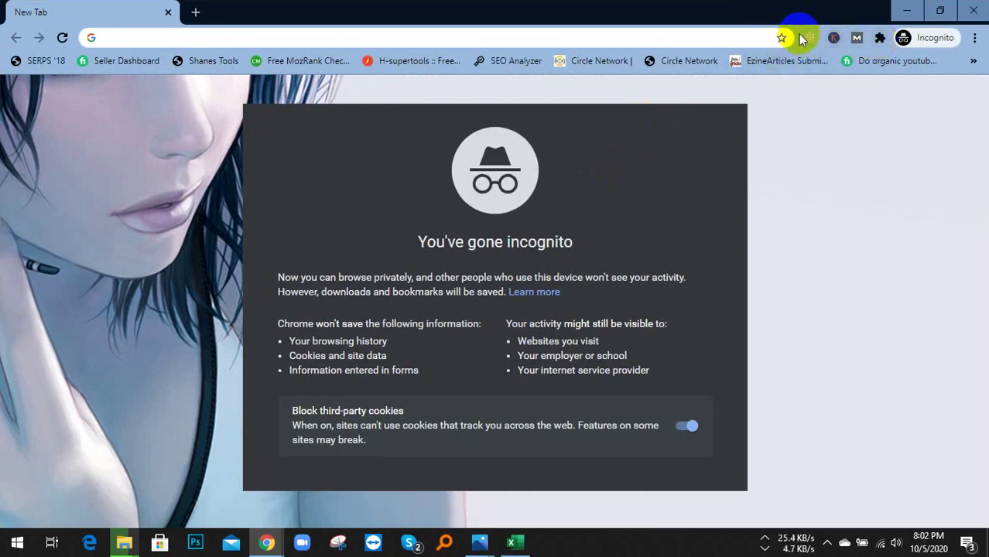
double_click(754, 17)
click(975, 37)
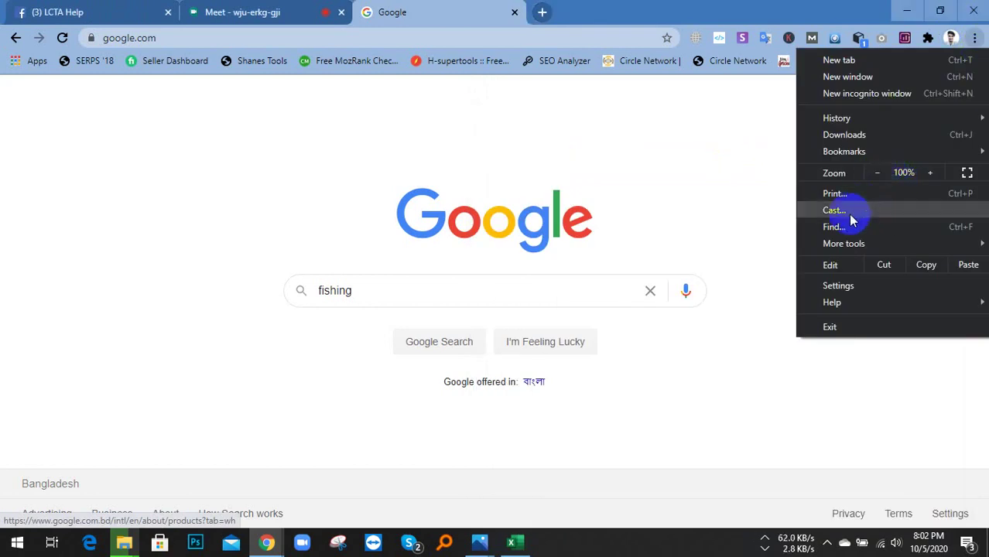
- Turn on Allow in incognito for Browsec VPN, then close the extensions tab and extra New Tab window
mouse_move(843, 243)
click(650, 302)
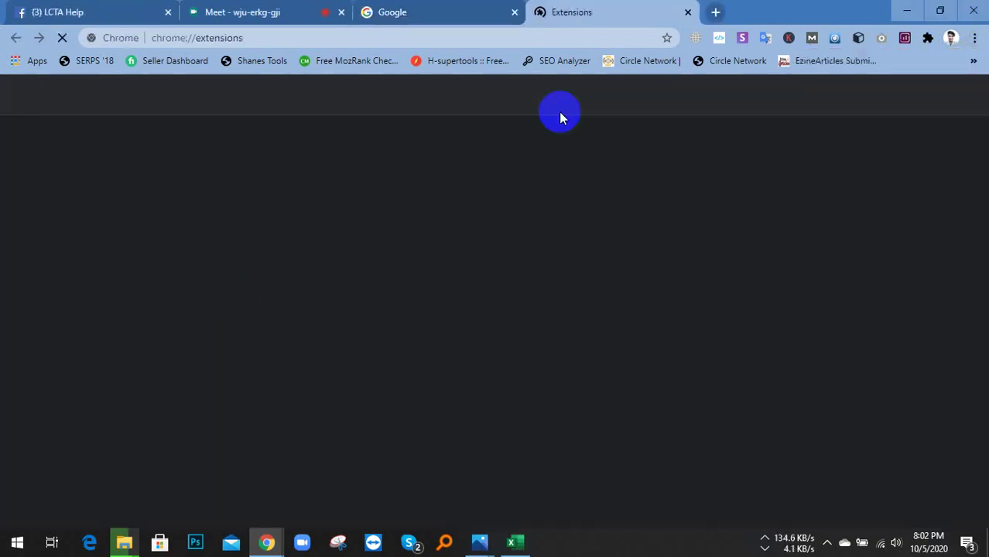
scroll(232, 298, down, 2)
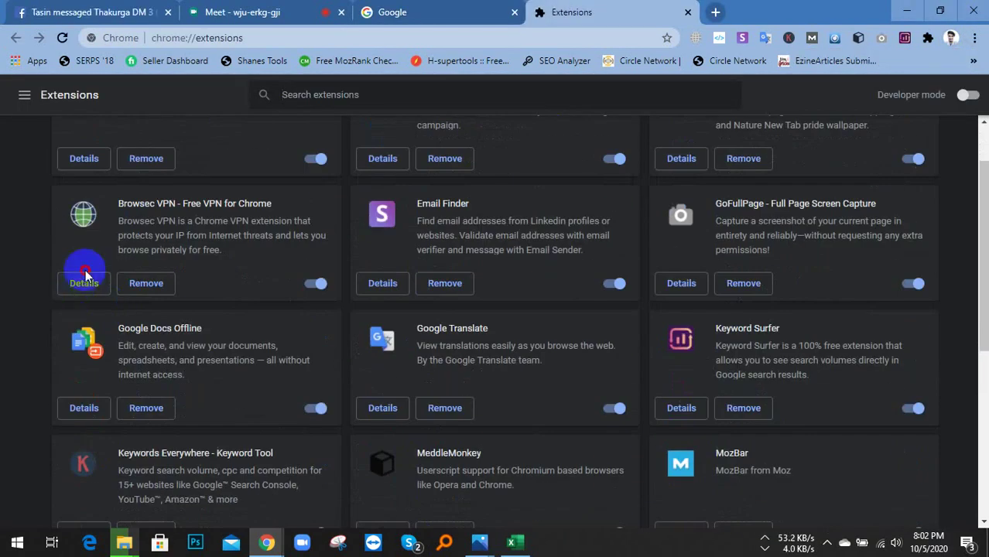
click(84, 280)
scroll(368, 244, down, 5)
click(700, 282)
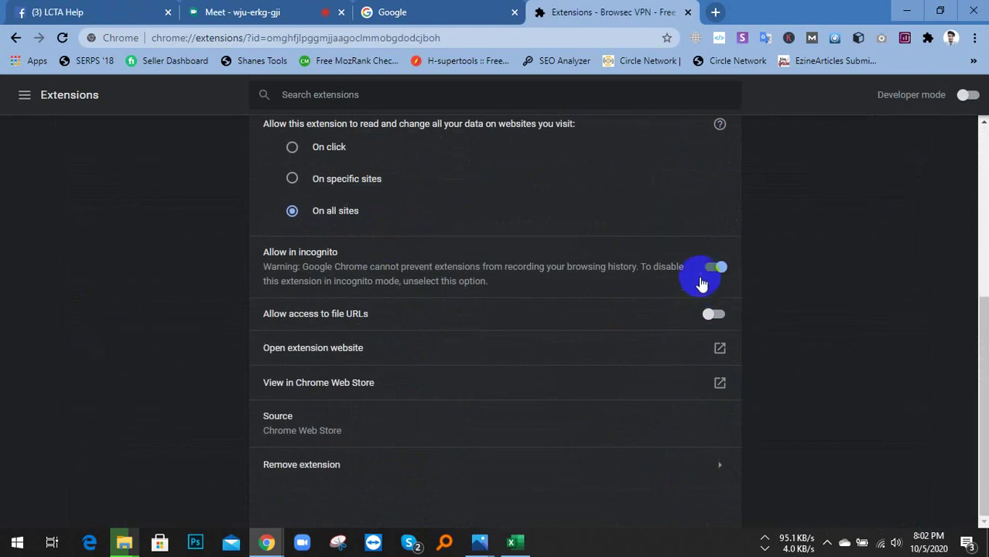
middle_click(588, 10)
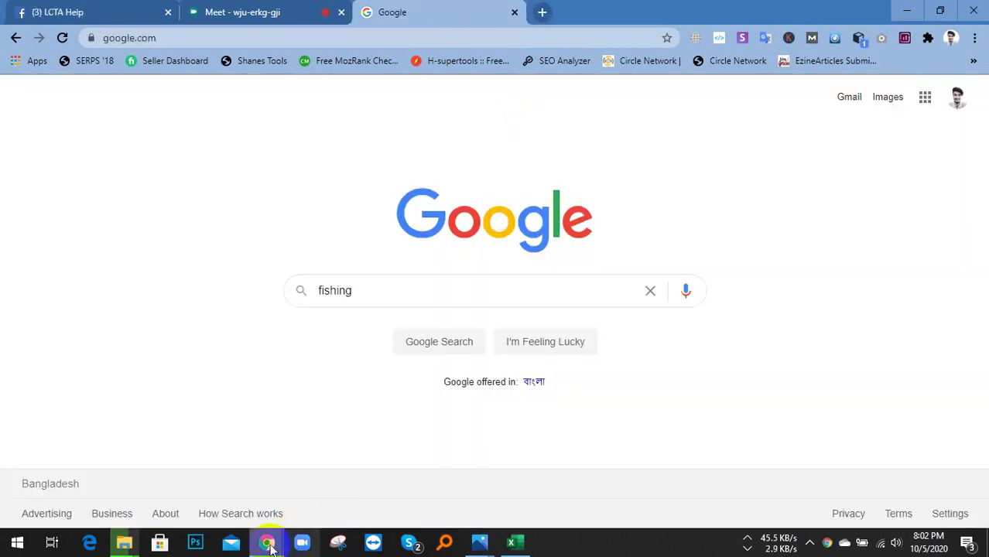
mouse_move(270, 547)
click(452, 434)
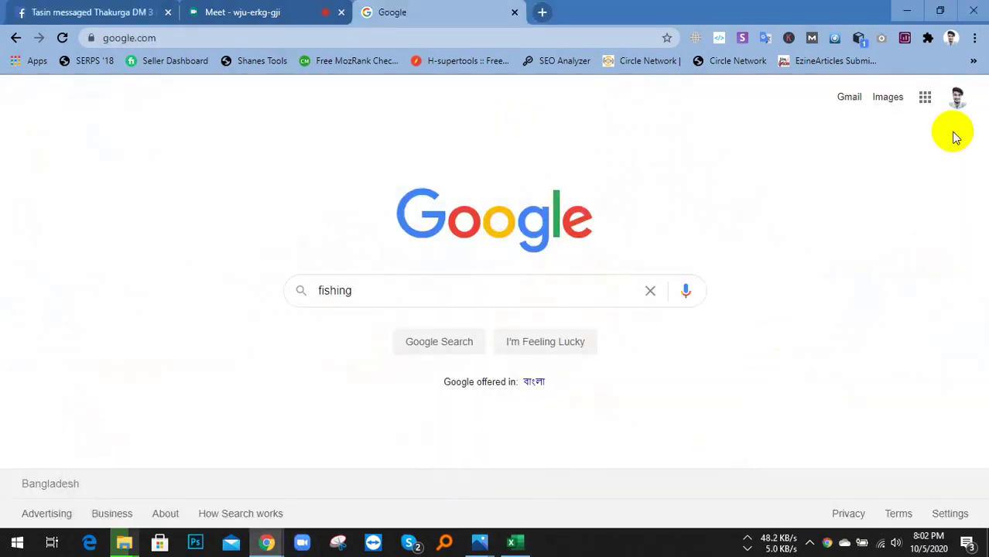
- Open a new incognito window and restore it to a smaller size beside the Google window
click(974, 38)
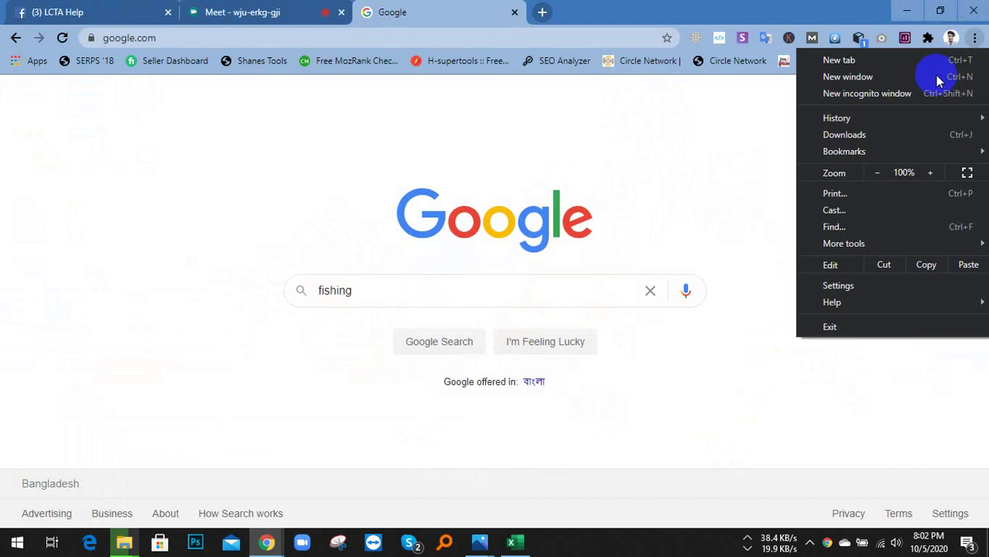
click(890, 98)
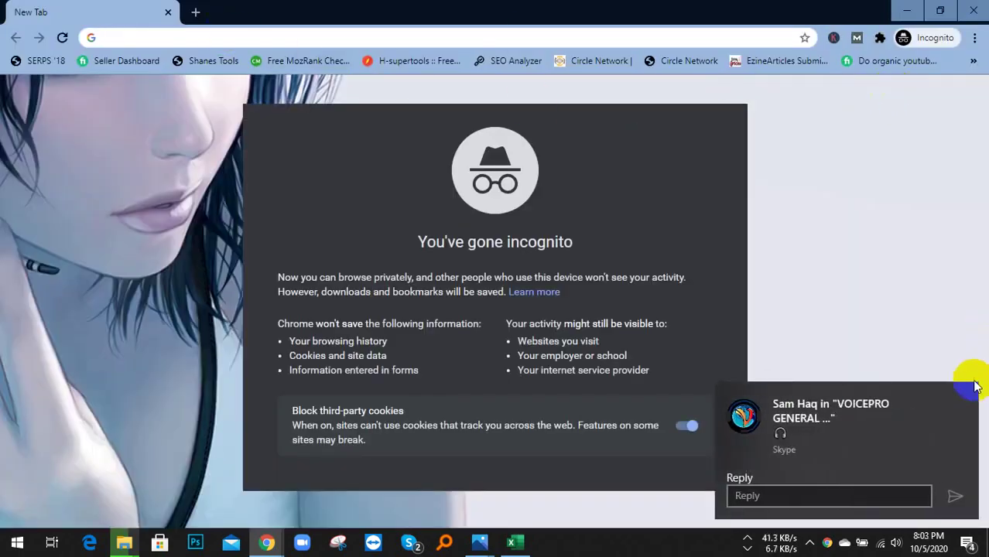
click(965, 396)
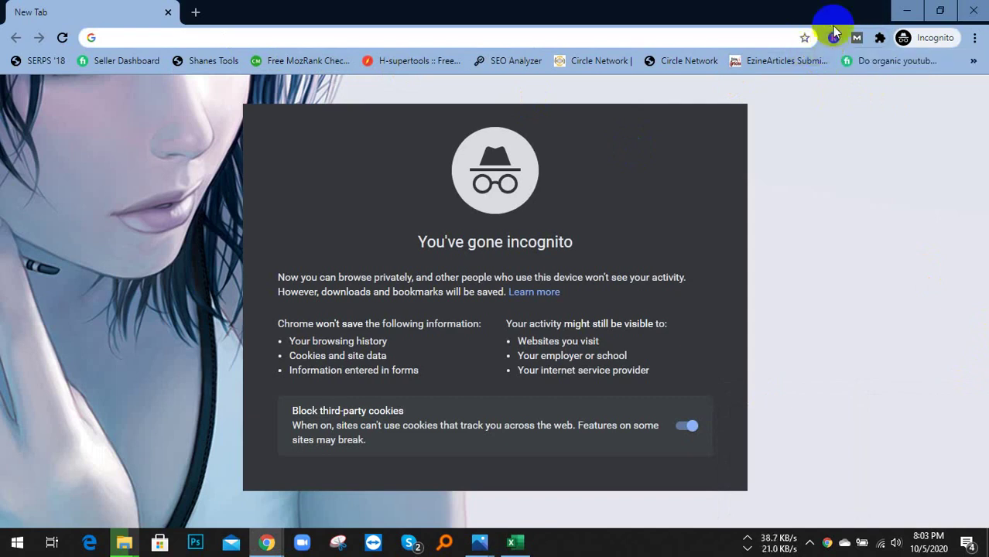
drag(832, 8, 555, 111)
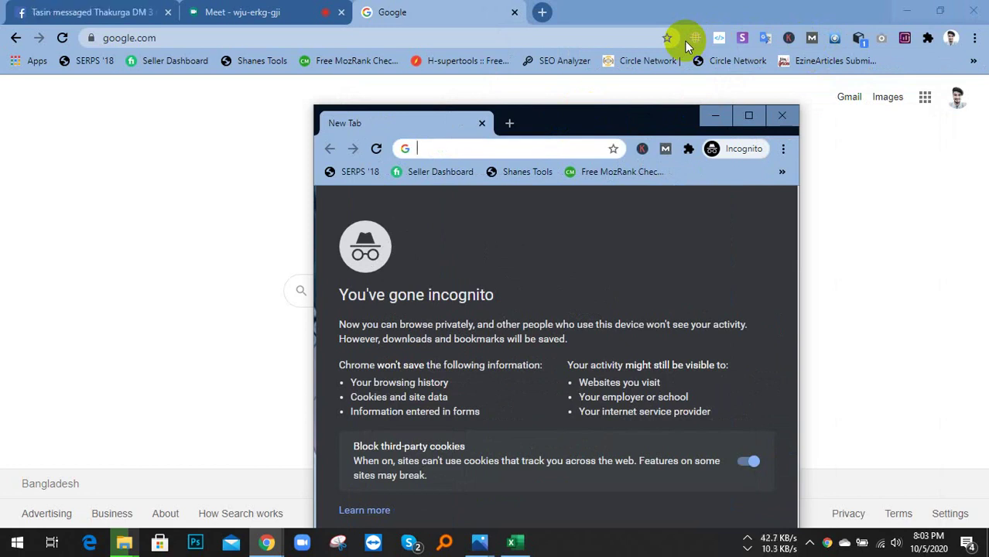
drag(634, 114, 459, 118)
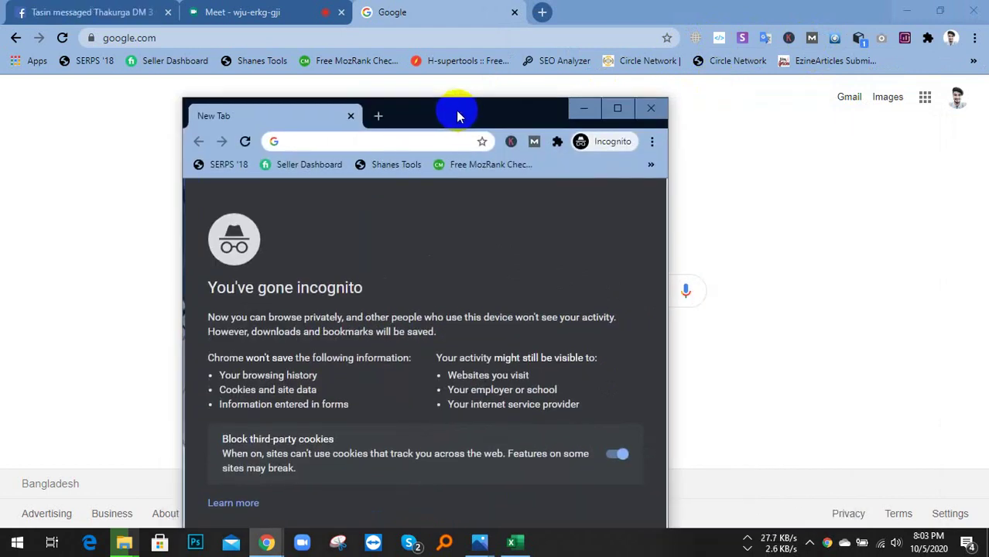
click(802, 203)
click(975, 38)
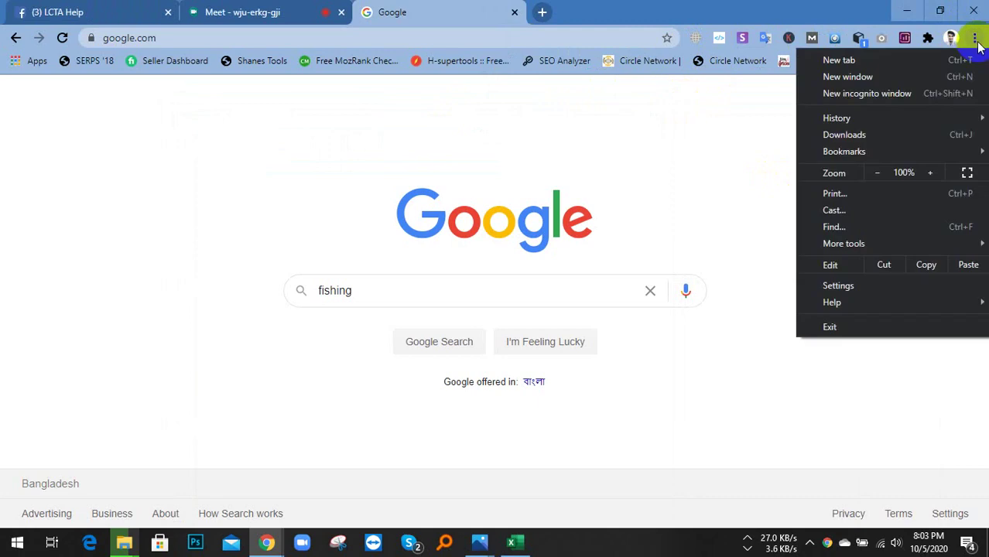
- Open Browsec VPN's Details page from Chrome's Extensions manager
click(857, 251)
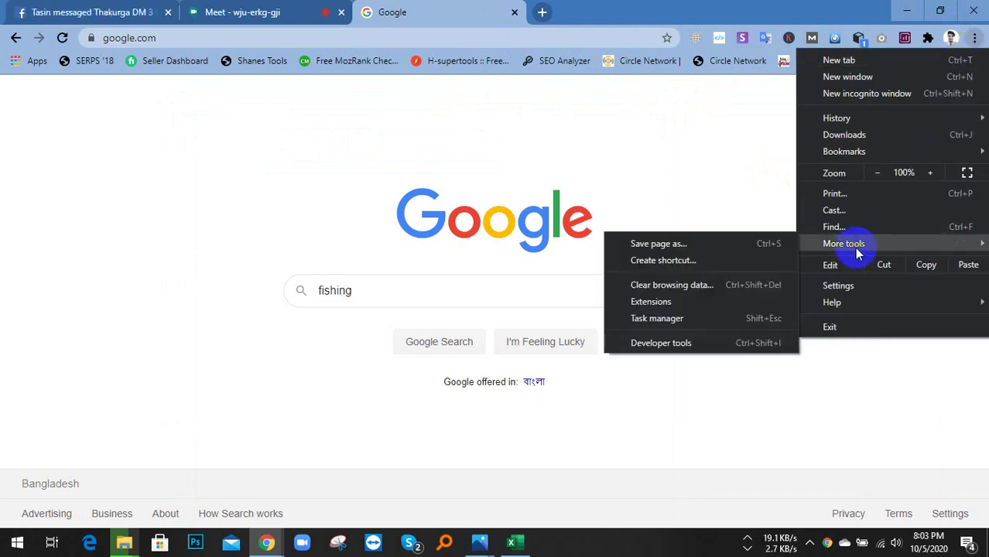
click(650, 302)
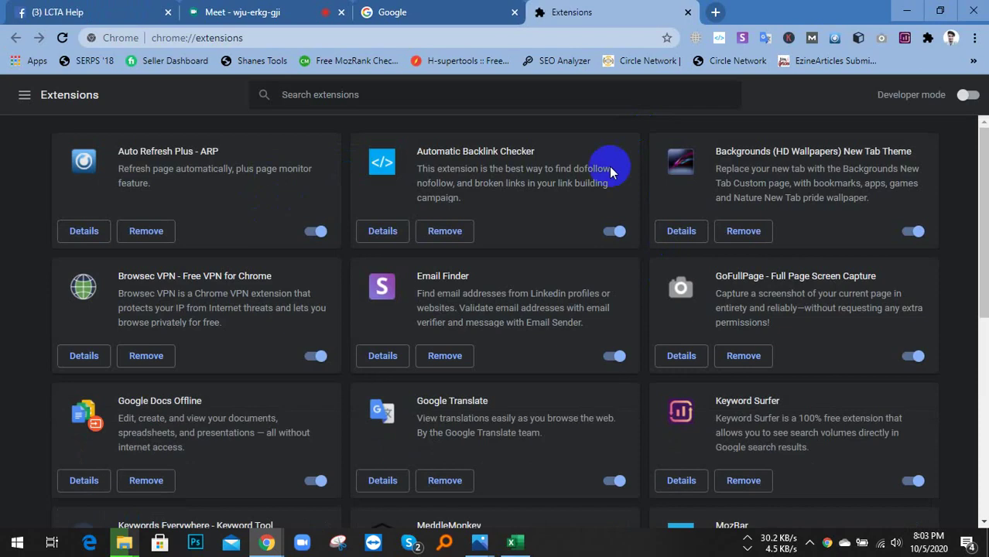
click(116, 275)
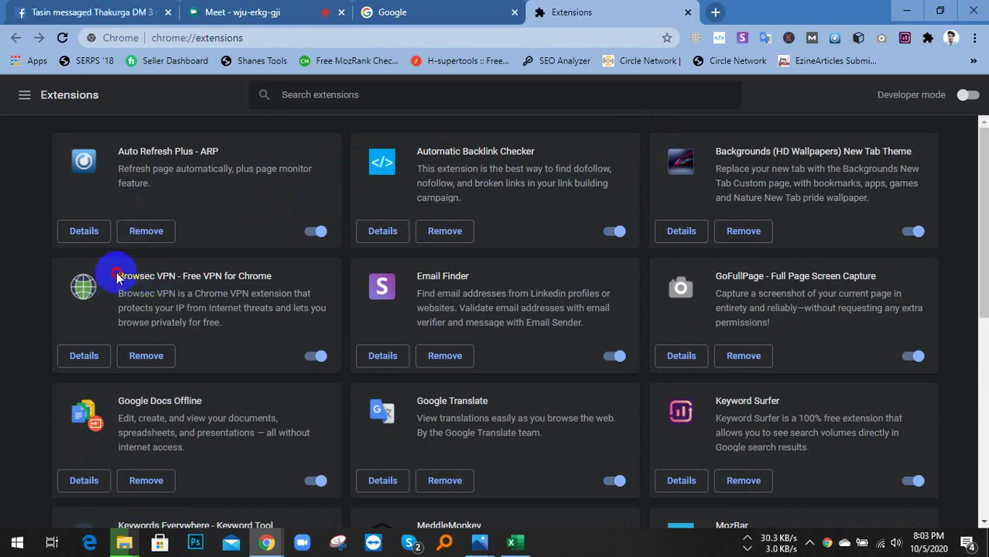
drag(116, 275, 222, 272)
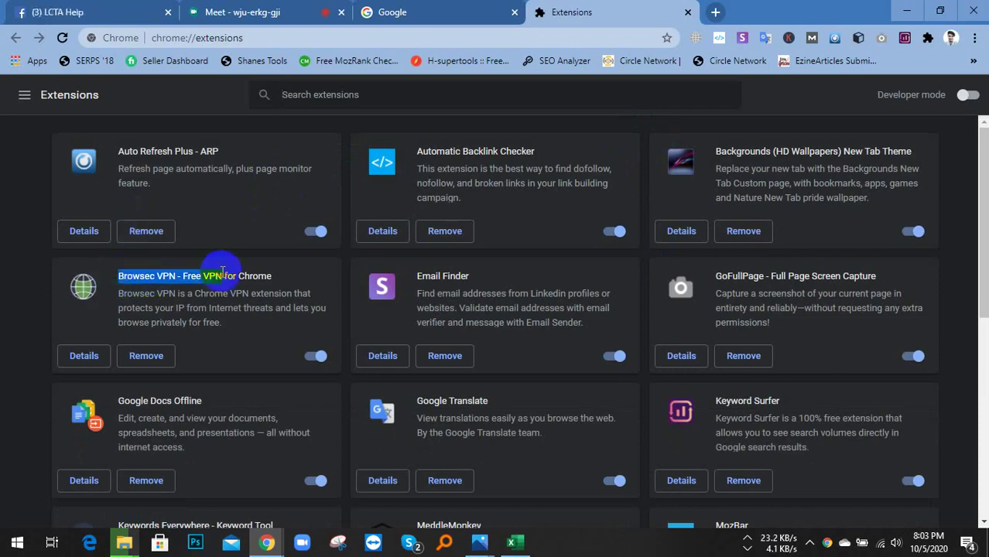
scroll(198, 206, down, 1)
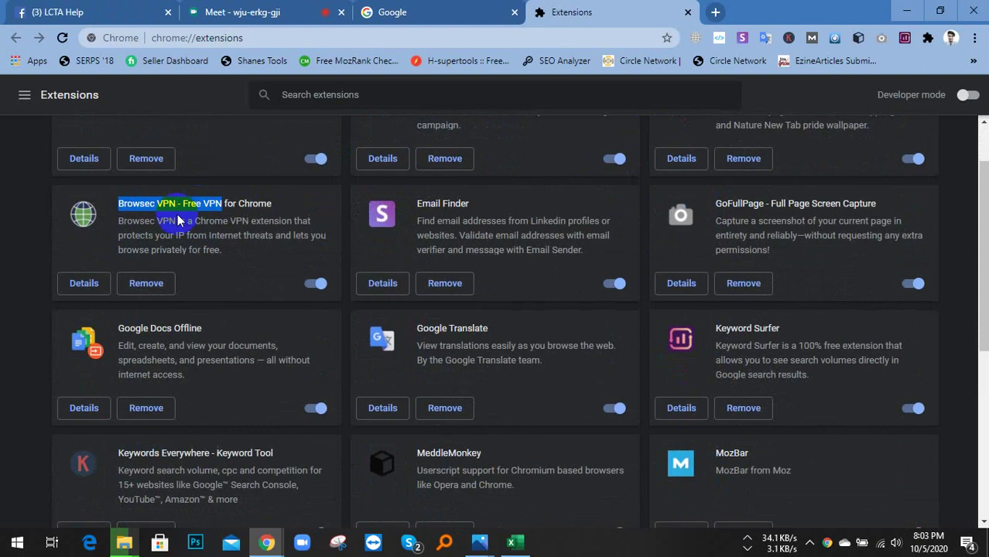
click(82, 283)
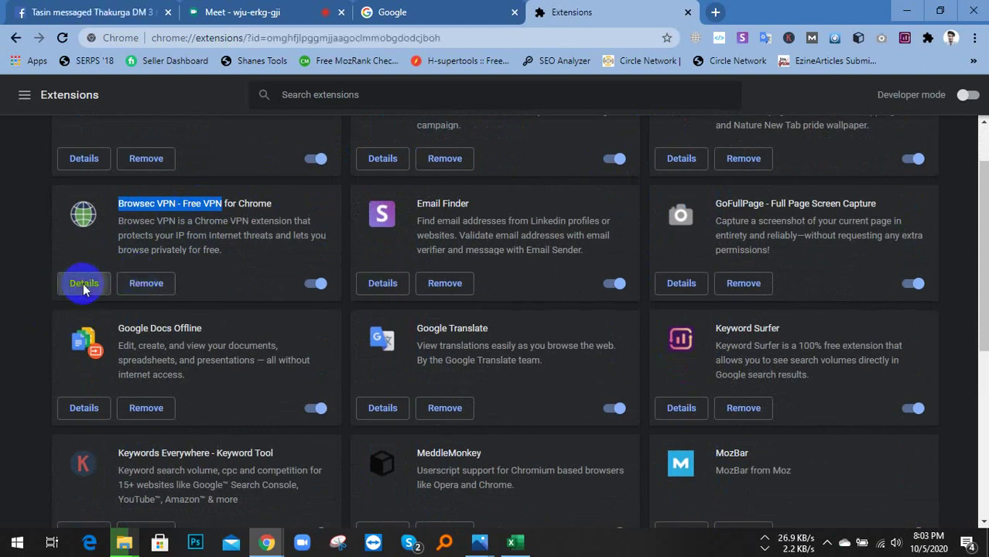
- Switch on Allow in incognito for Browsec VPN and close the Extensions tab
scroll(260, 244, down, 4)
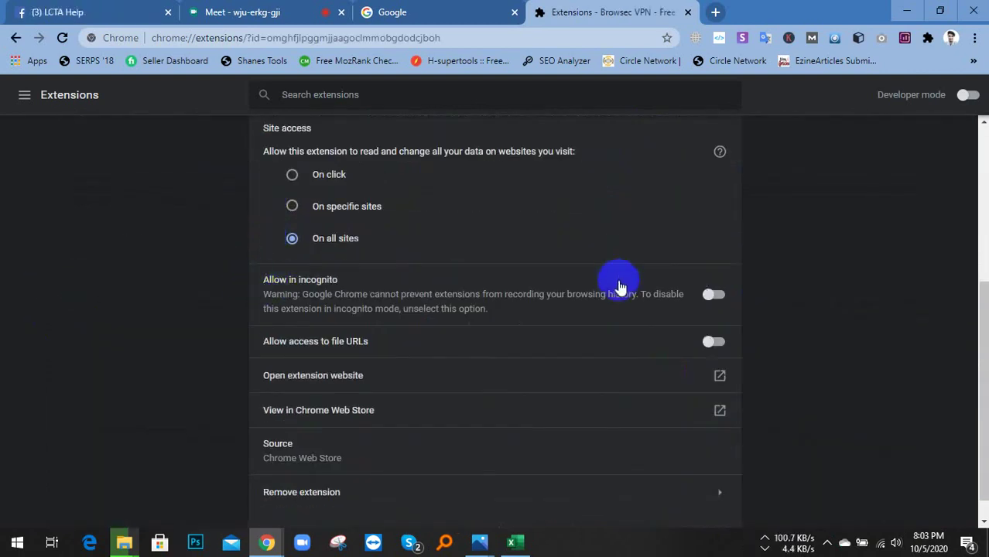
click(713, 295)
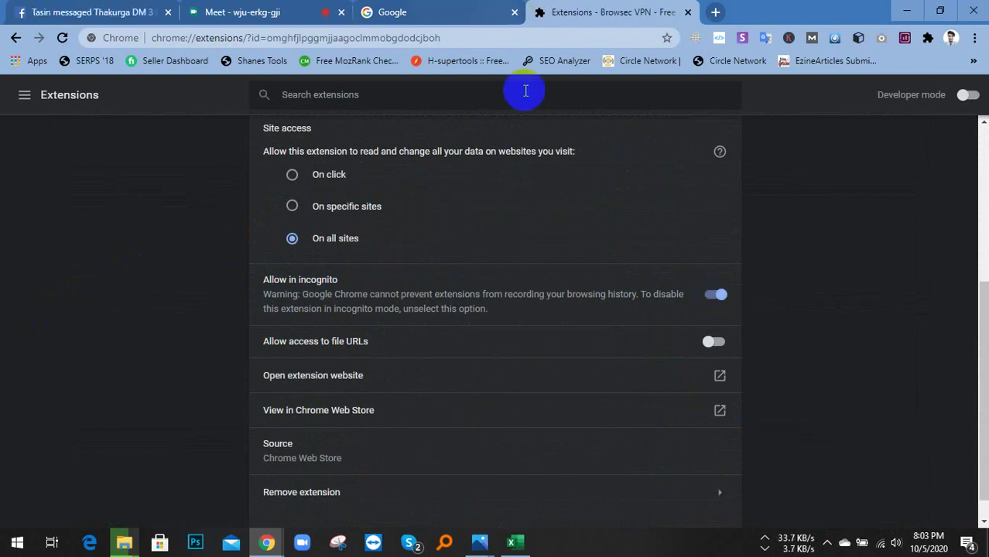
middle_click(612, 11)
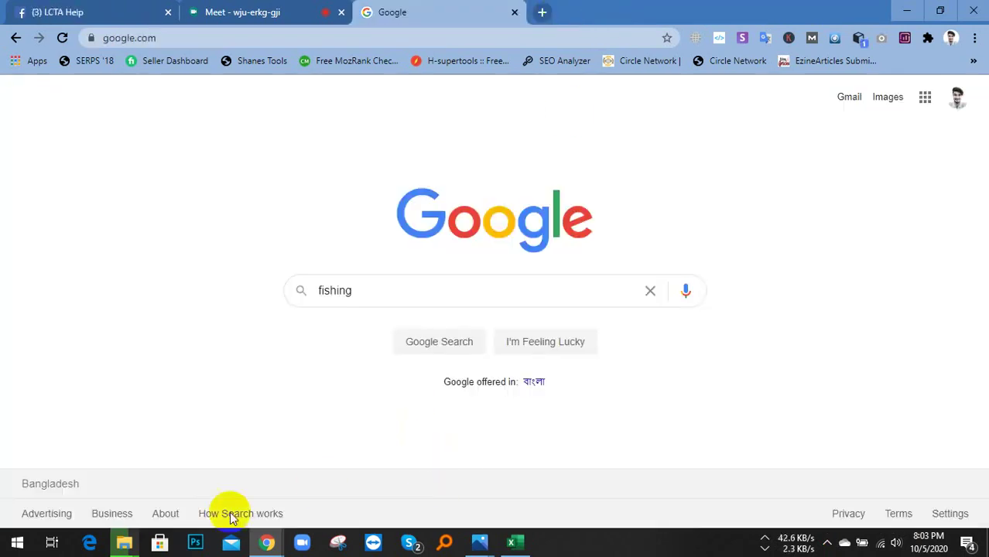
click(827, 541)
click(563, 499)
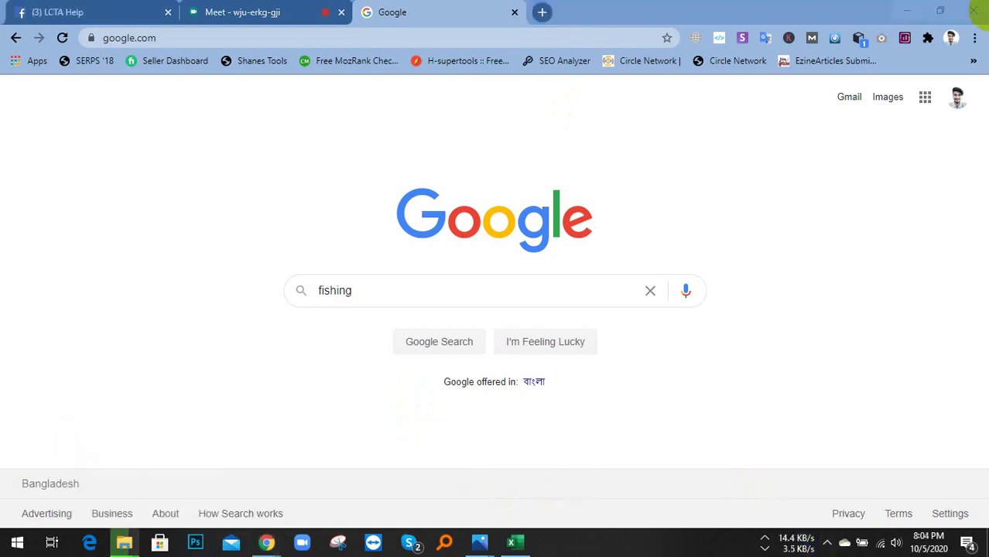
click(975, 37)
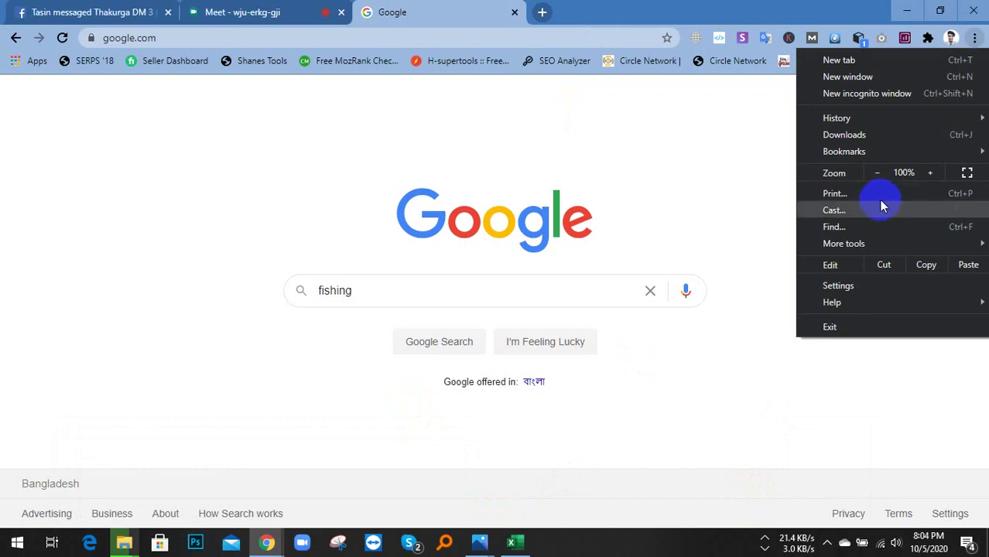
- Open a new incognito window and load google.com in it
click(849, 104)
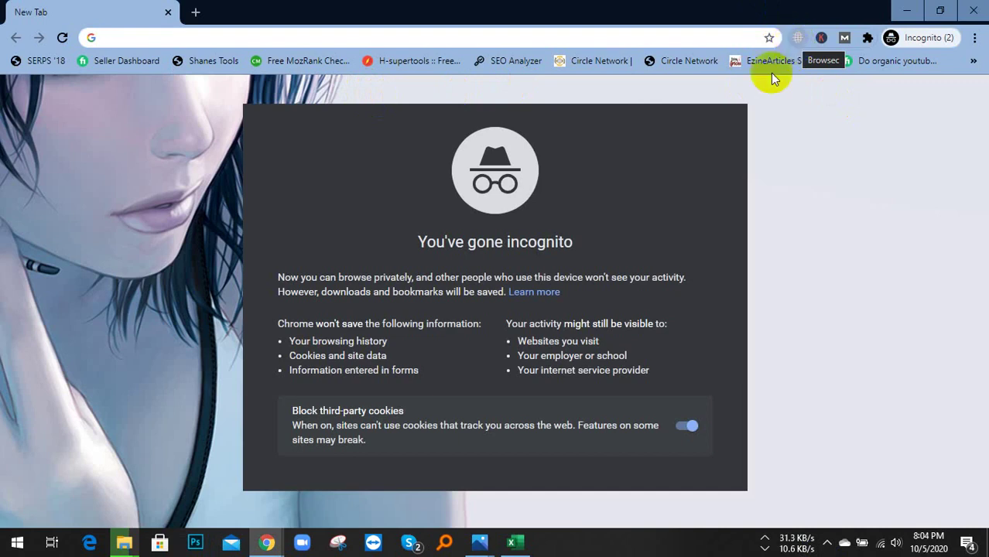
click(798, 39)
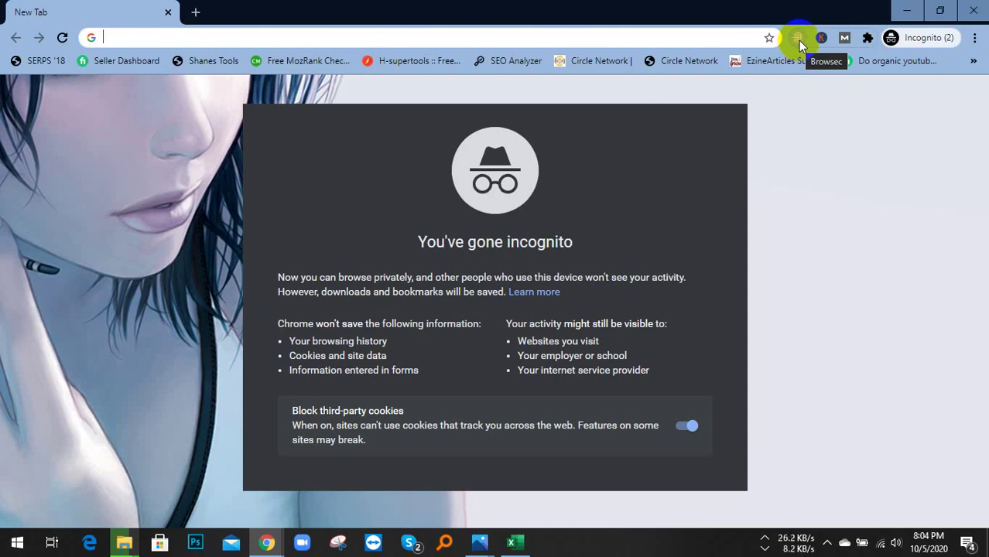
text(goo')
key(BackSpace)
key(BackSpace)
key(BackSpace)
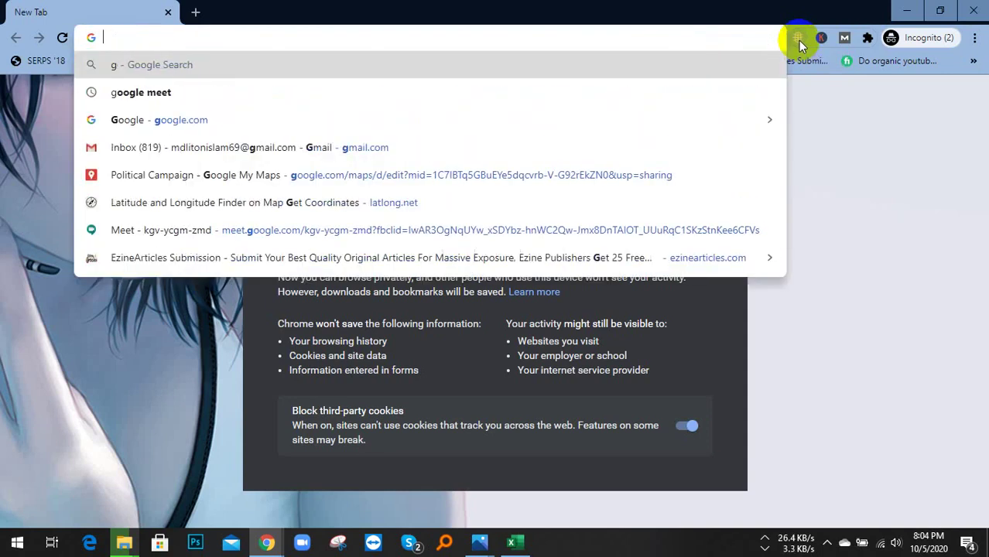
text(oo)
key(Return)
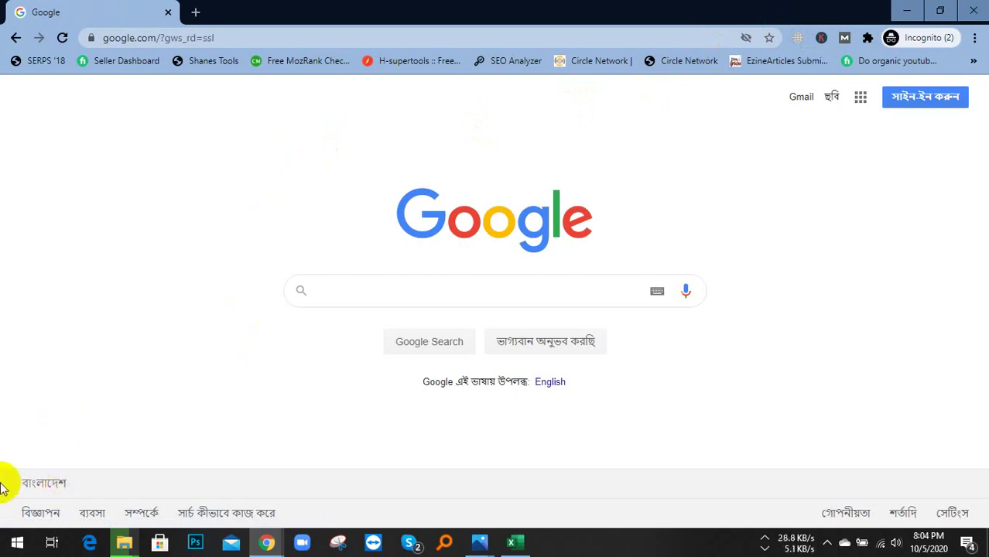
- Check the বাংলাদেশ location in the Bengali Google footer and dismiss the Skype notification
drag(23, 483, 7, 468)
click(92, 440)
click(35, 495)
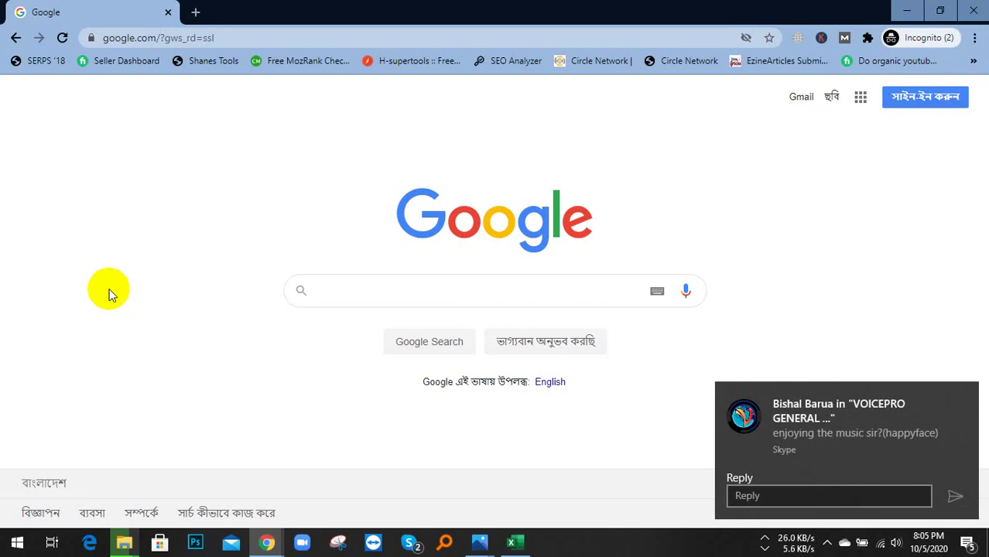
click(964, 395)
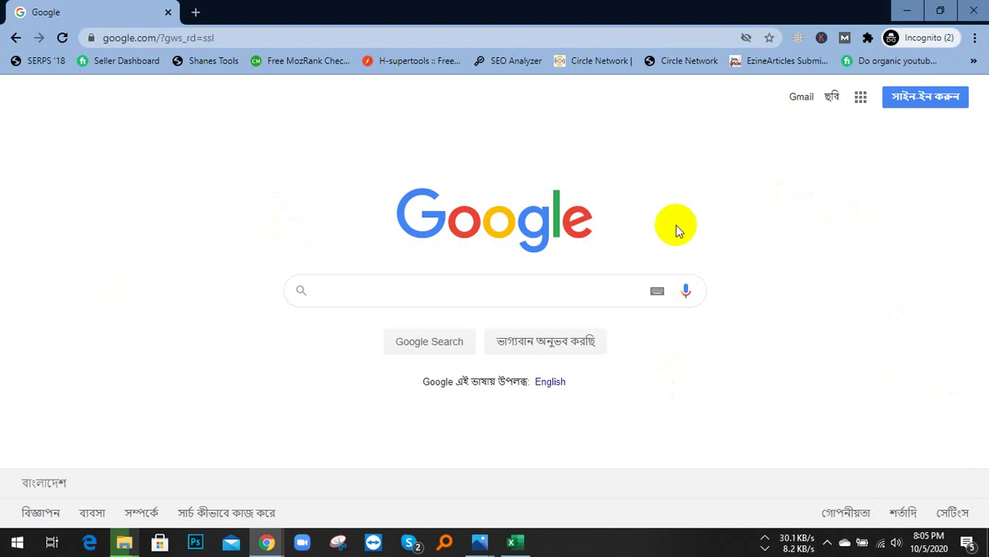
- Enable Browsec VPN protection with the United States location and reload Google, now in English
click(801, 38)
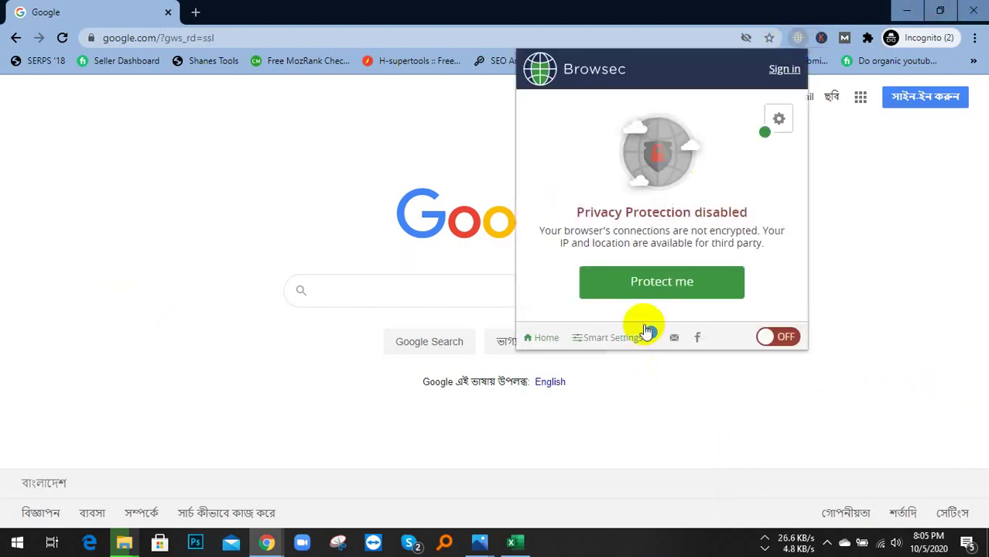
click(656, 283)
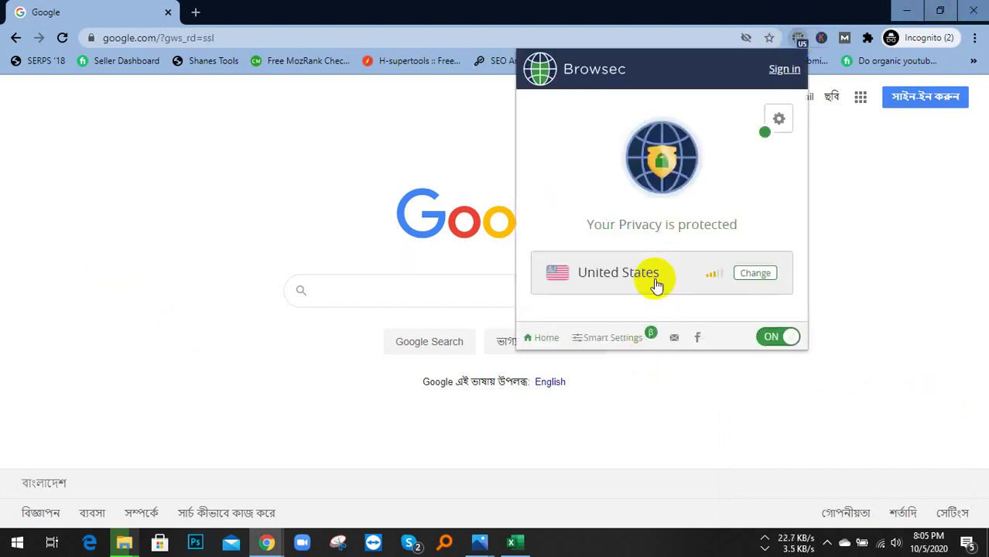
click(747, 277)
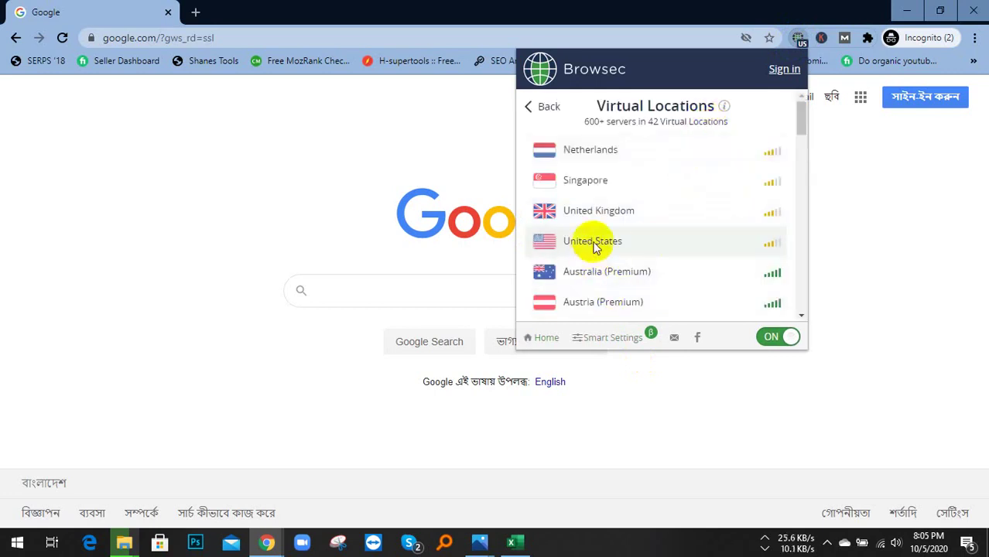
click(916, 234)
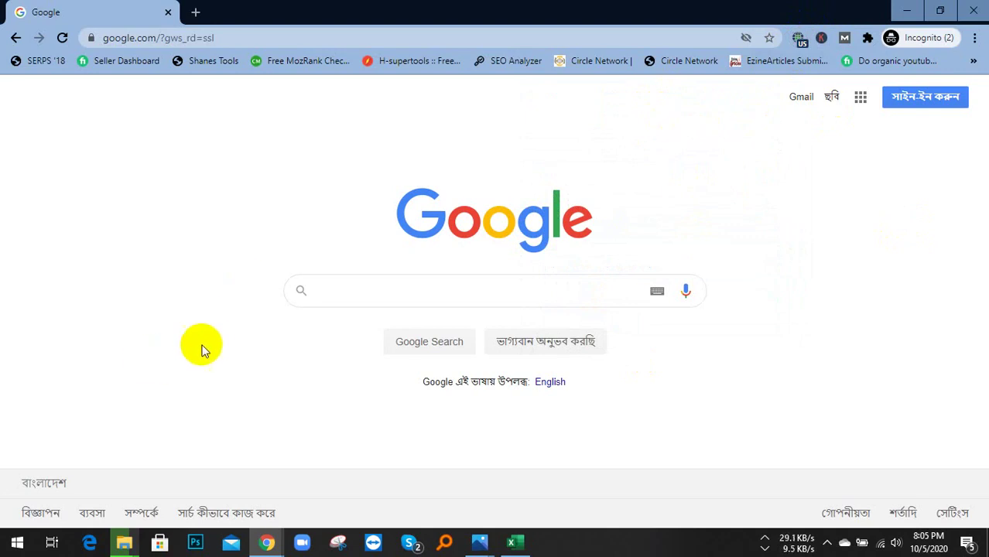
click(62, 38)
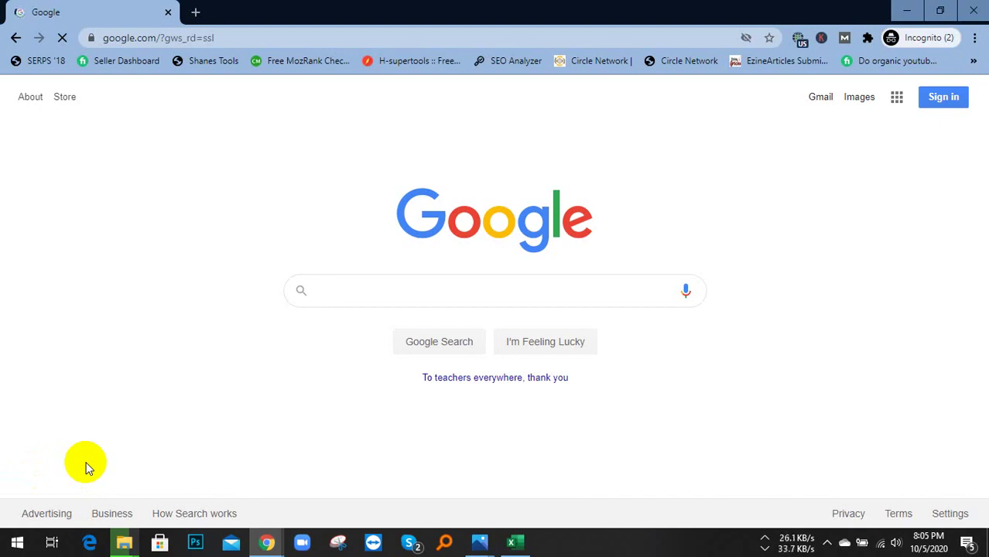
- Search 'whats is my ip', open whatismyipaddress.com, and close the search results tab
text(whats is m)
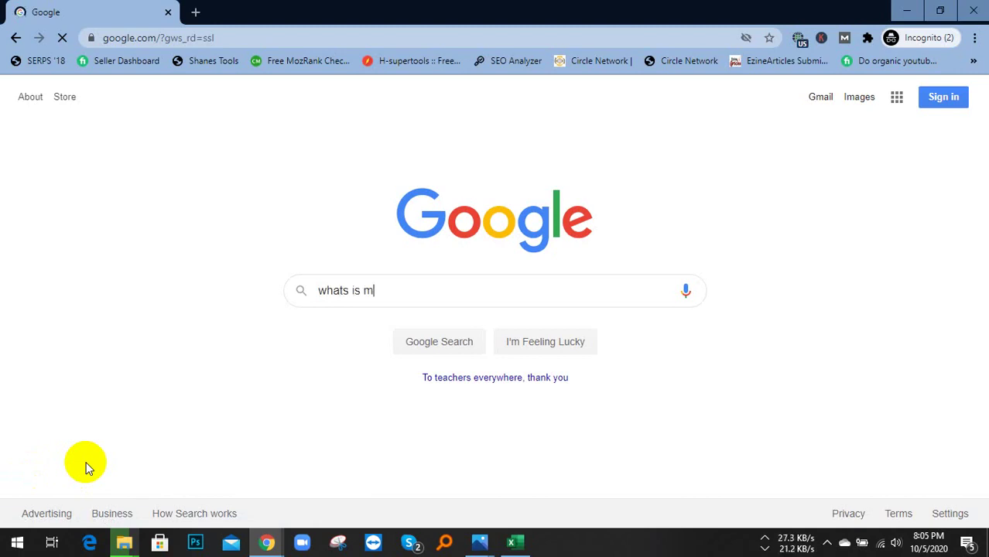
text(y ip)
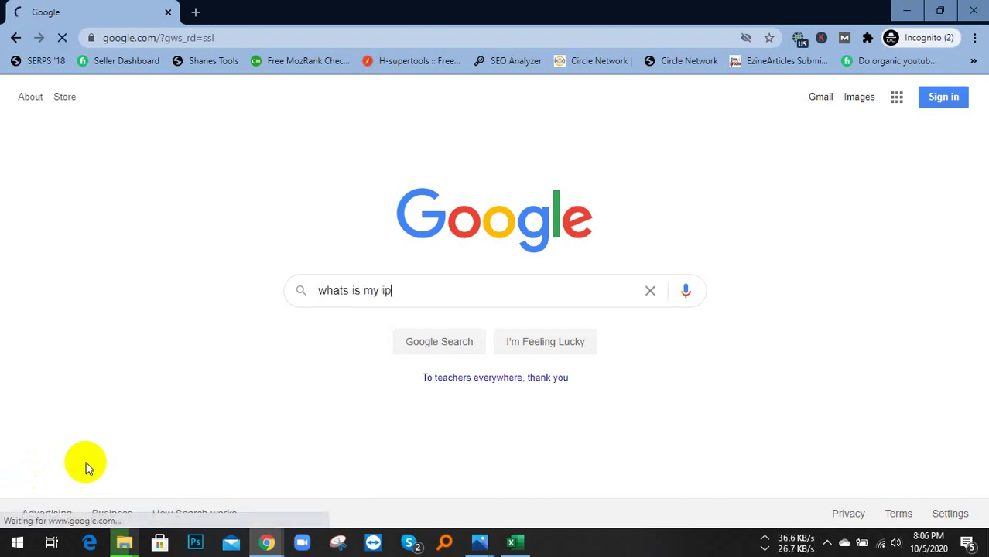
key(Return)
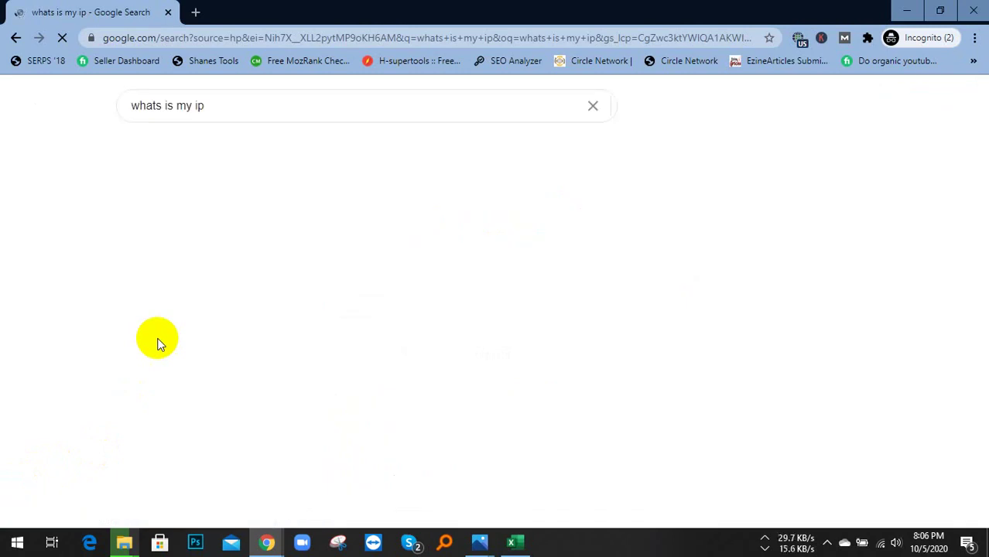
middle_click(188, 418)
scroll(190, 395, down, 1)
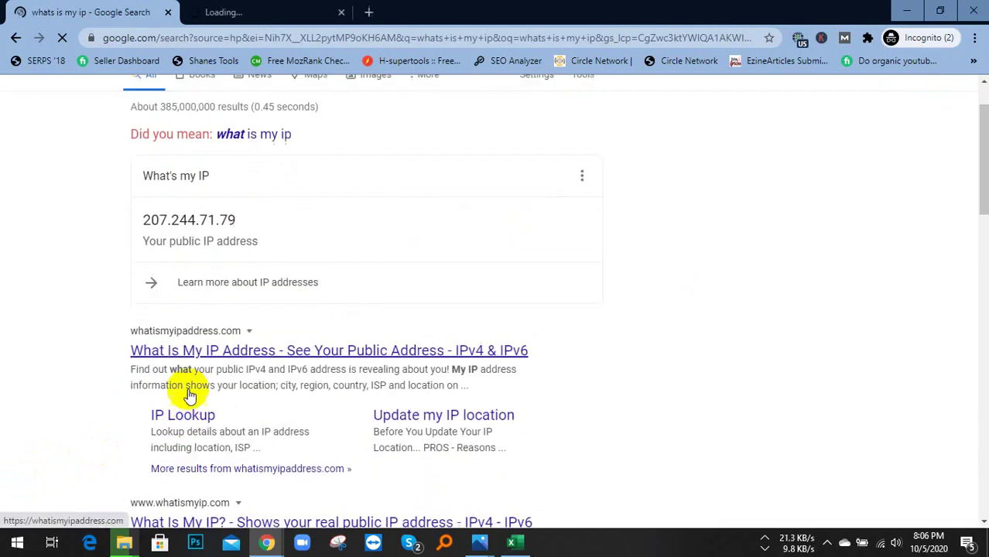
click(239, 10)
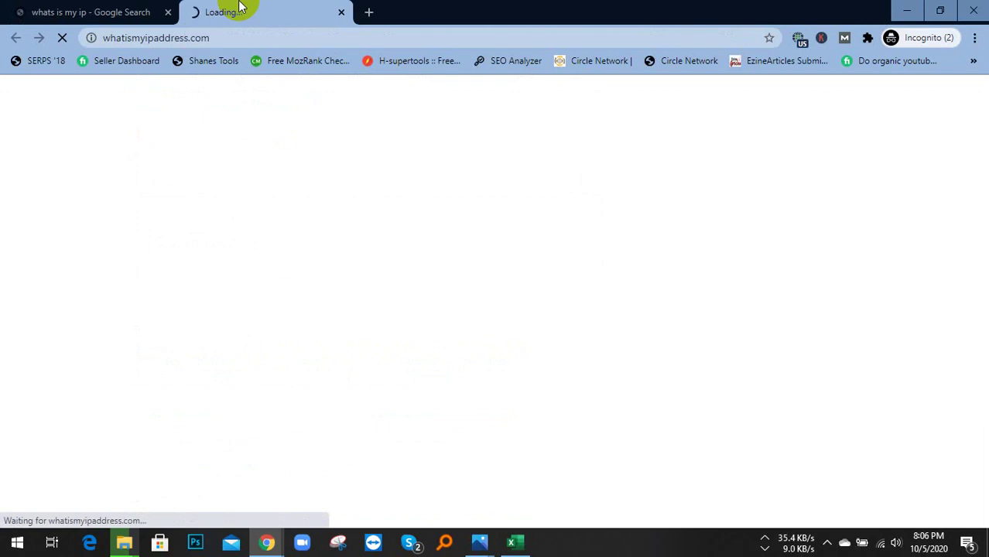
click(24, 11)
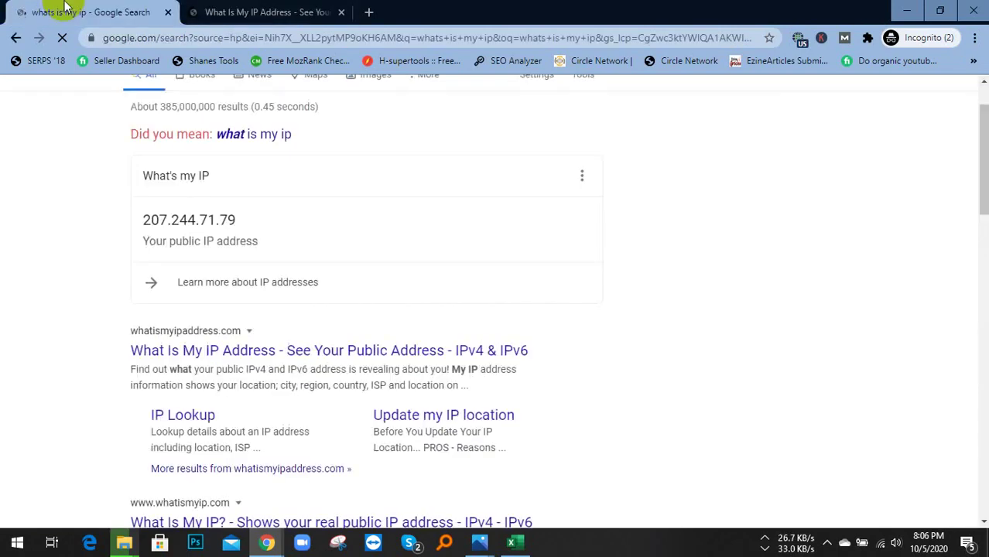
middle_click(31, 11)
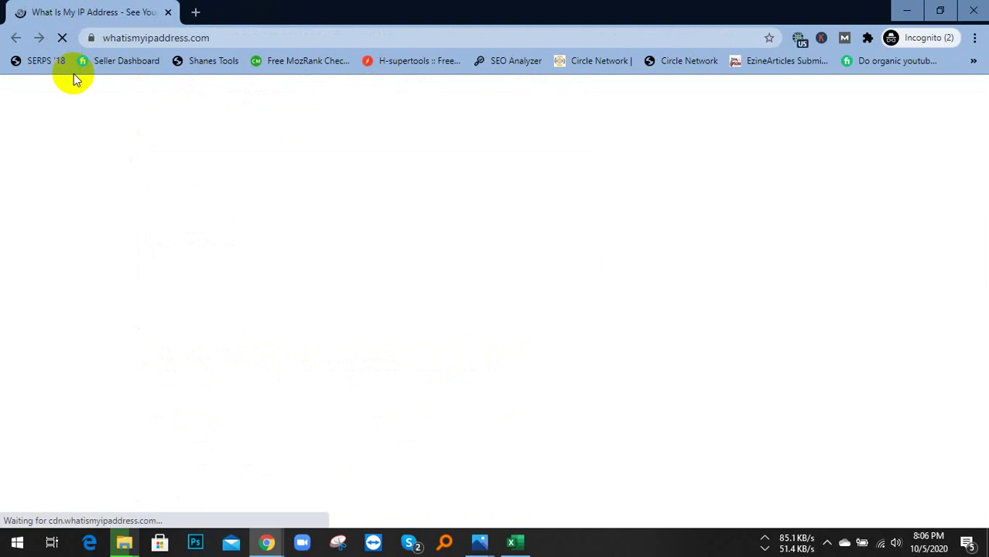
- Note the United States country, switch Browsec VPN off, and reload to show Bangladesh
scroll(406, 325, down, 1)
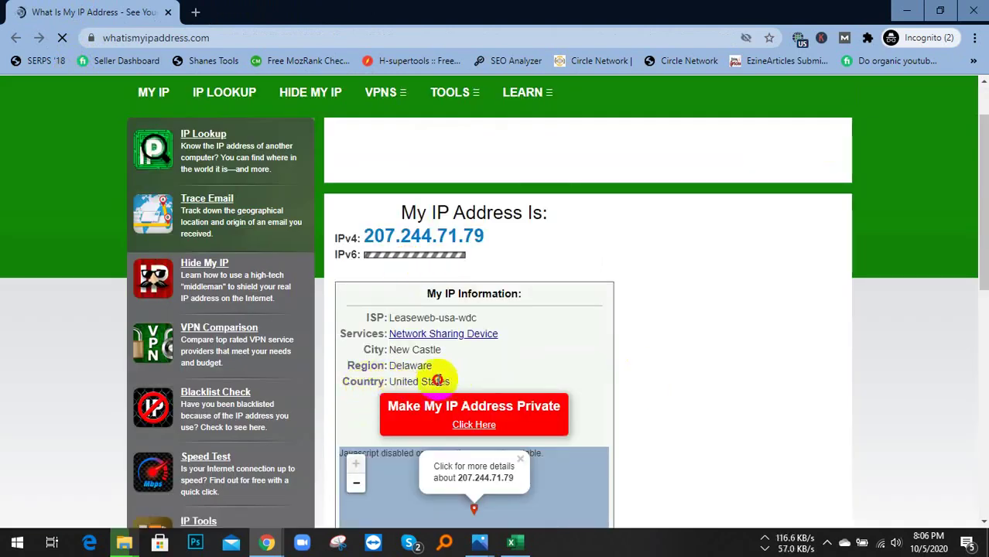
triple_click(391, 380)
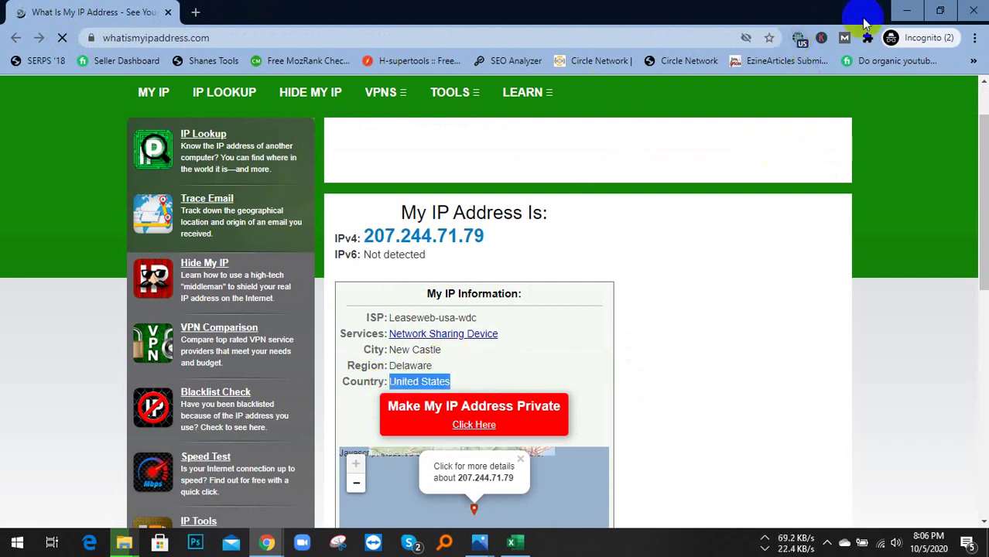
click(798, 41)
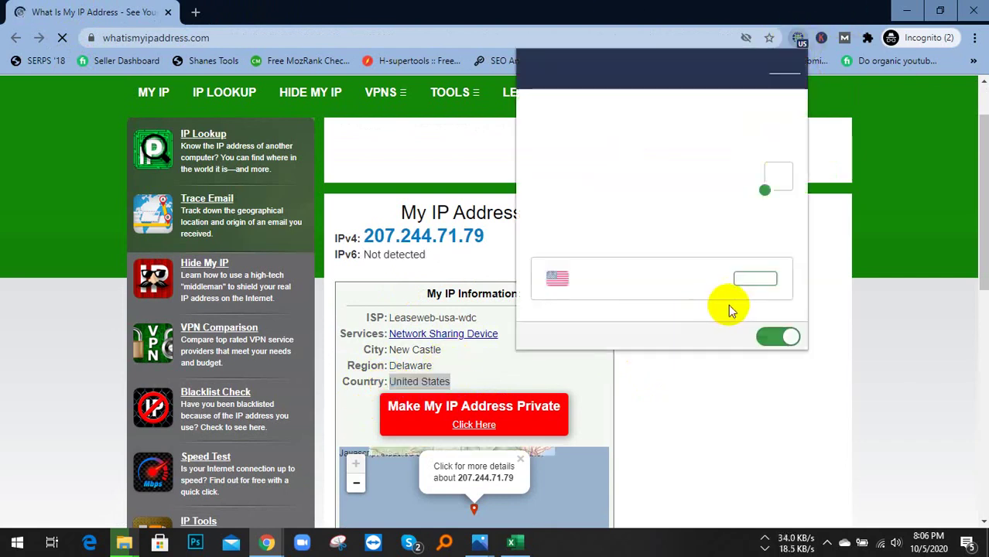
click(776, 335)
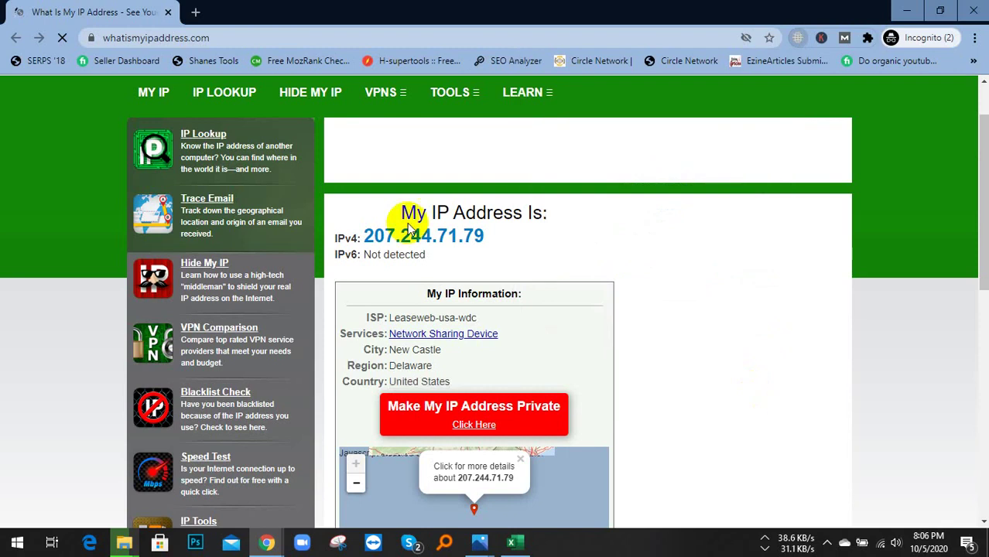
click(63, 39)
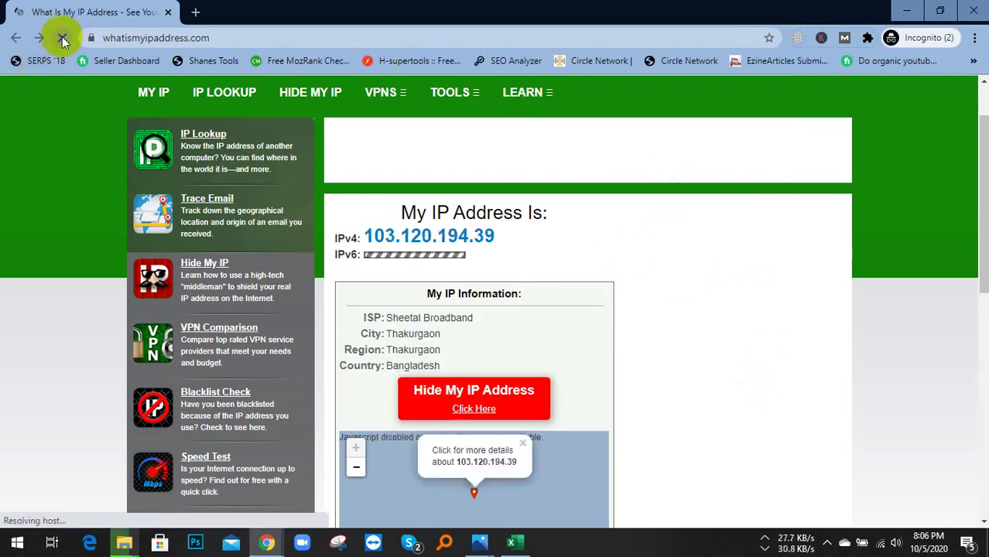
double_click(412, 365)
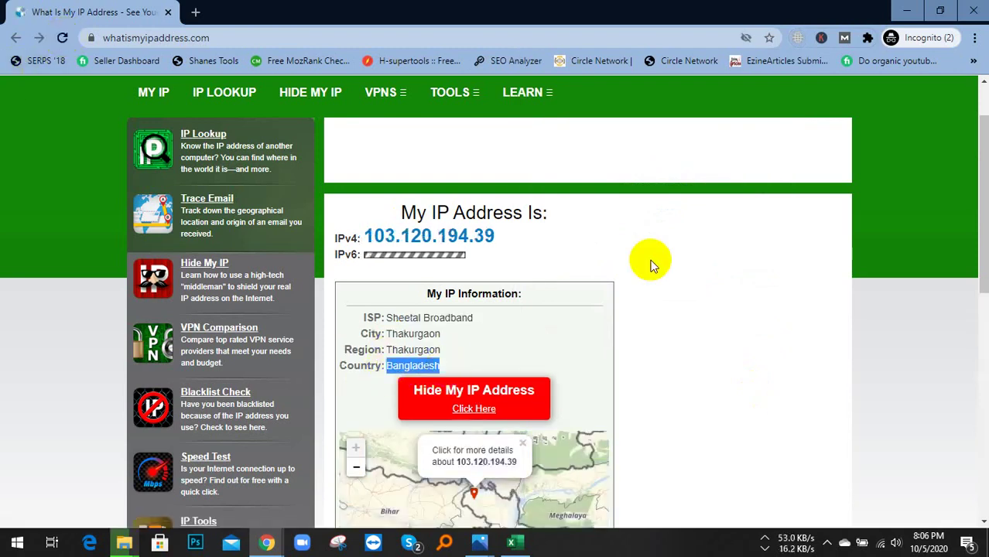
- Re-enable Browsec VPN, reload the IP page to confirm United States, and open a new incognito tab
click(801, 45)
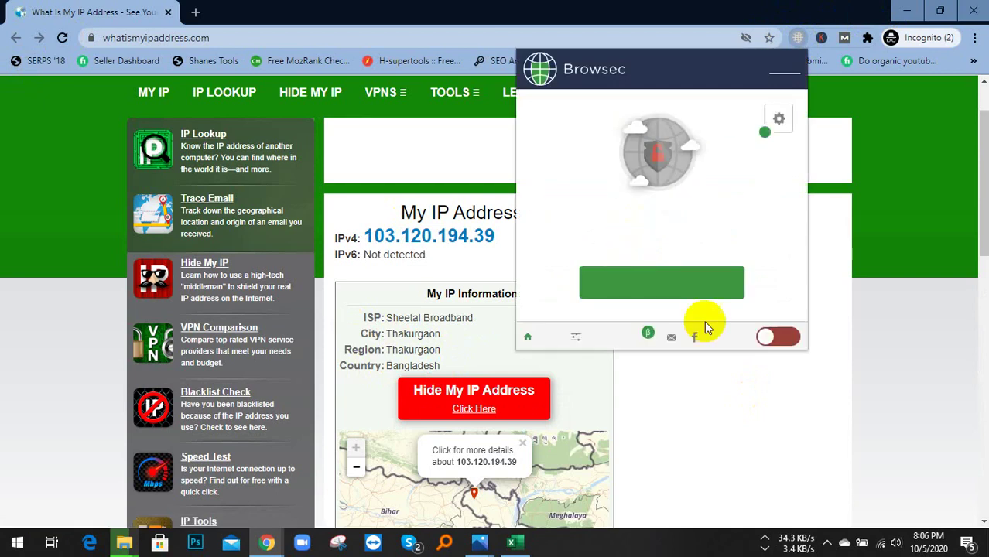
click(771, 336)
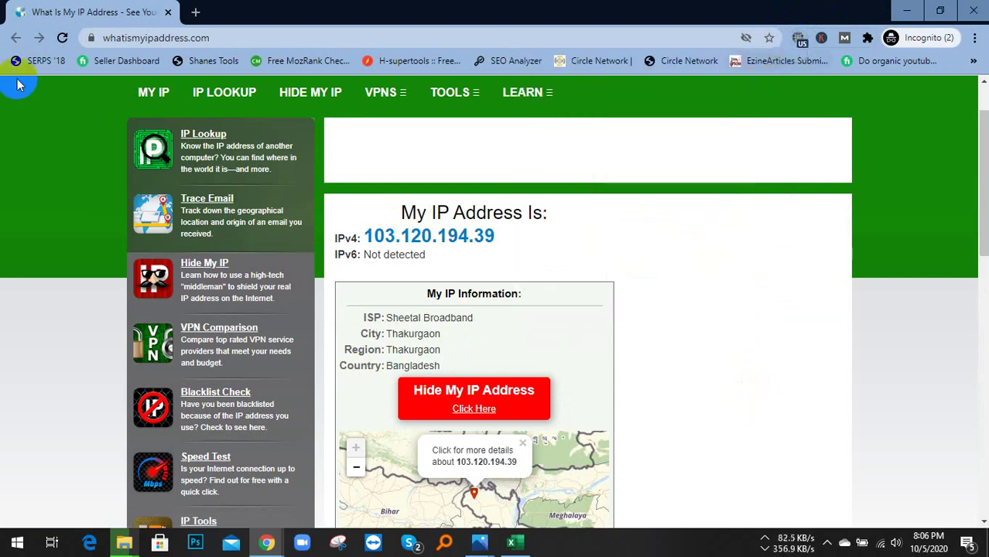
click(60, 37)
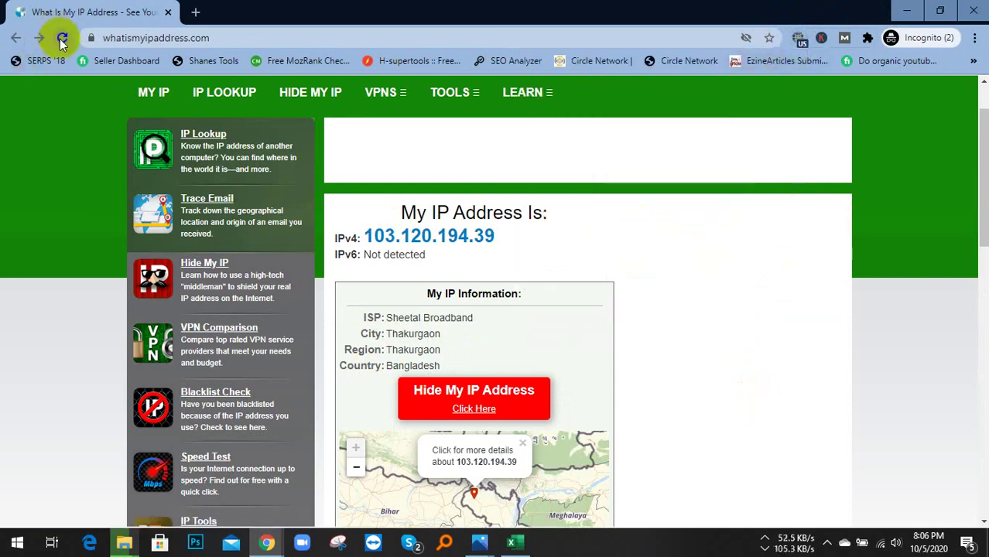
right_click(73, 10)
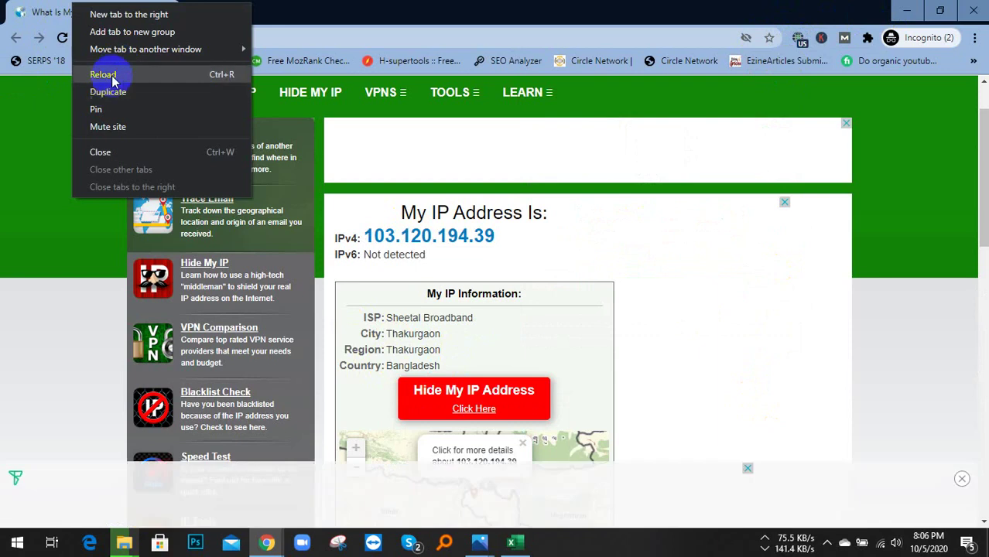
click(109, 72)
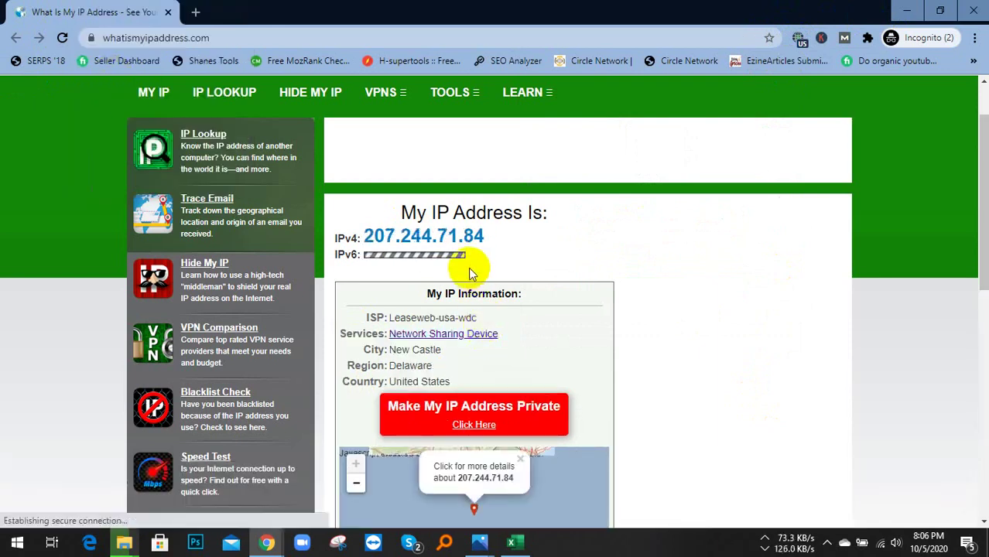
double_click(403, 381)
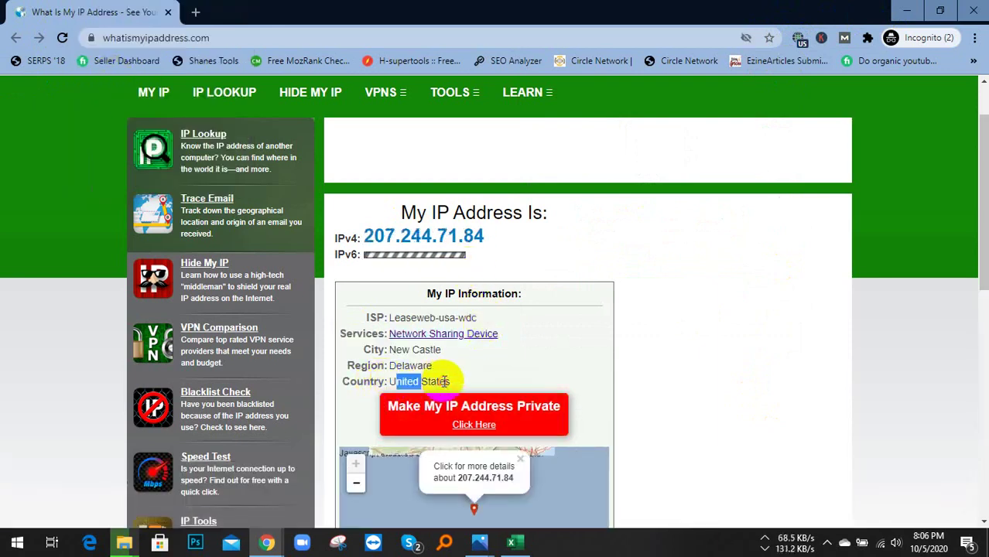
click(443, 377)
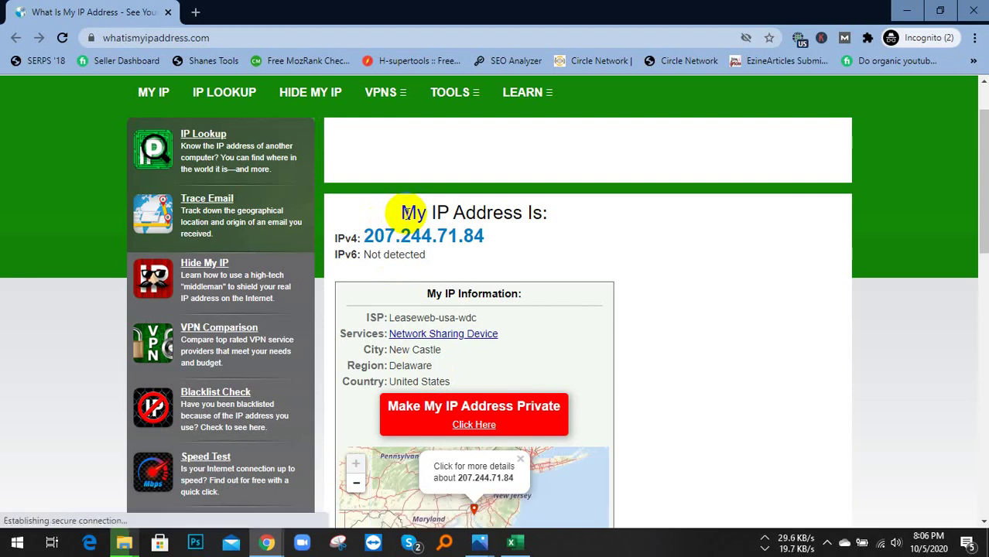
click(195, 12)
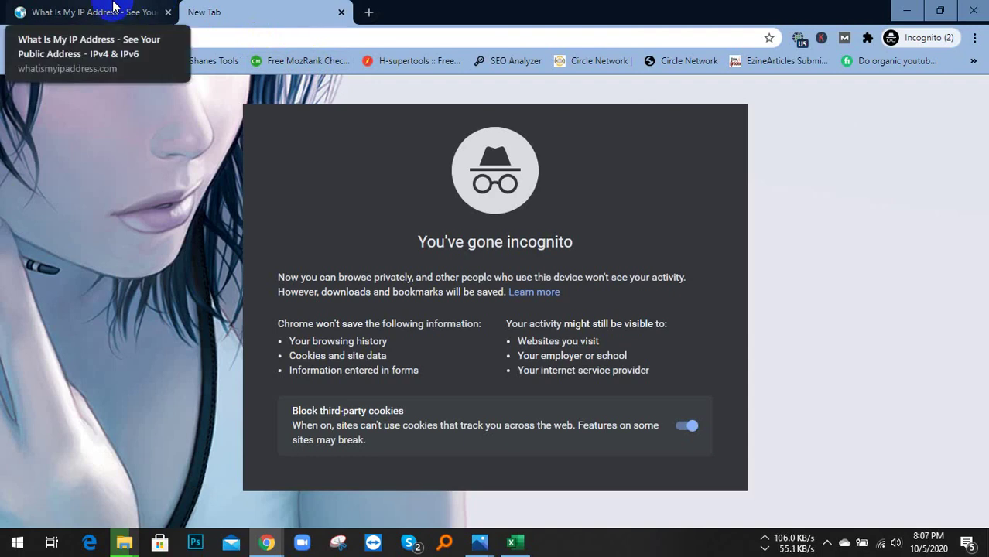
- Close the IP address tab and search Google for 'fishing', fixing the 'firshing' typo
middle_click(113, 7)
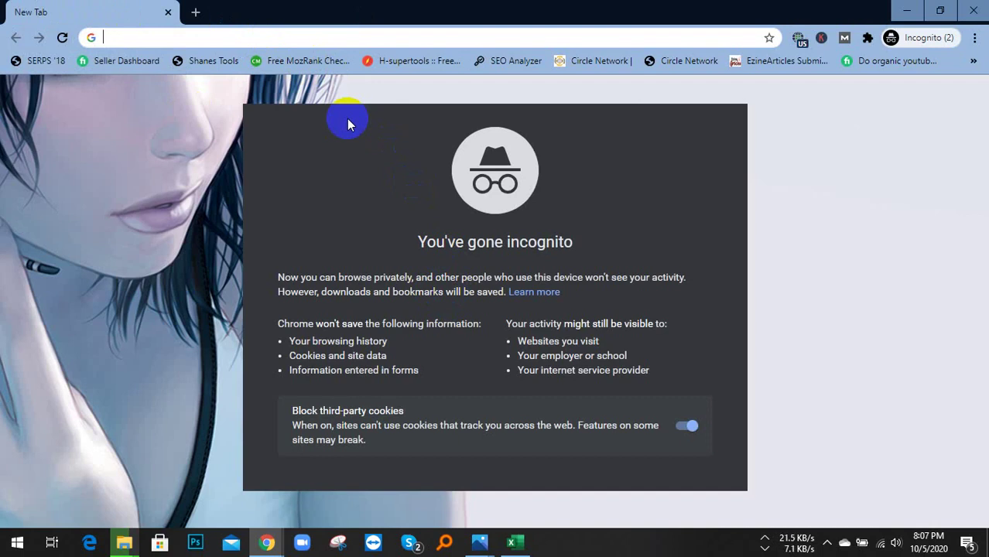
text(go)
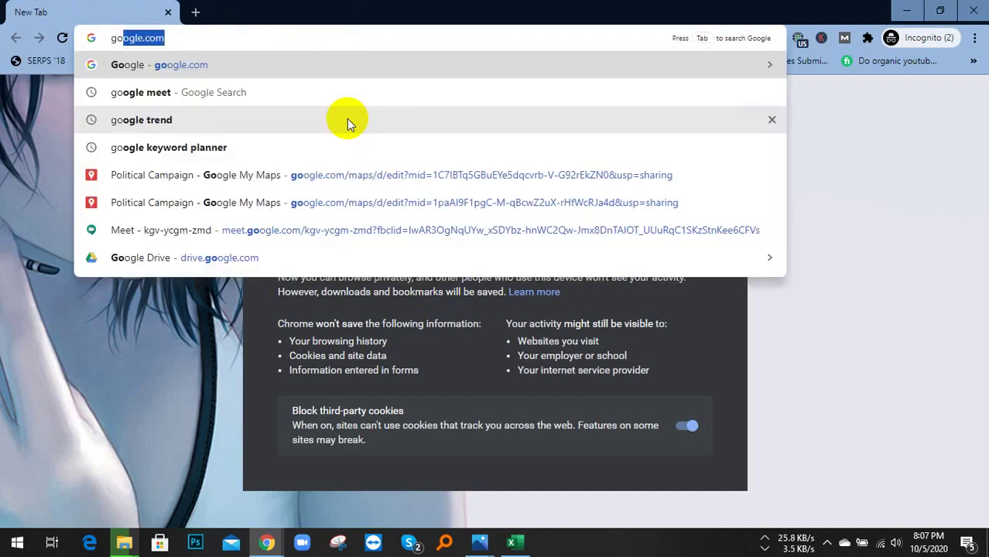
key(Return)
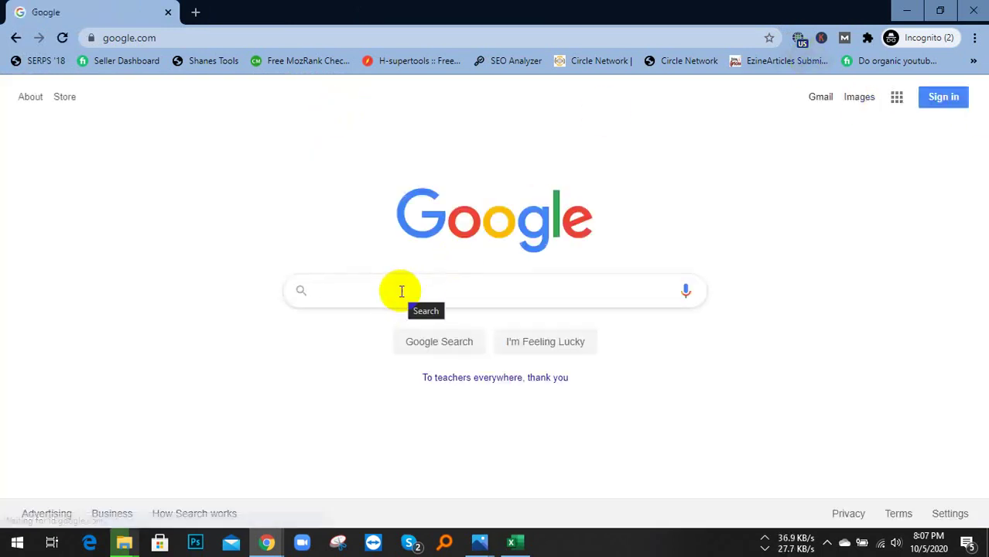
text(firshing)
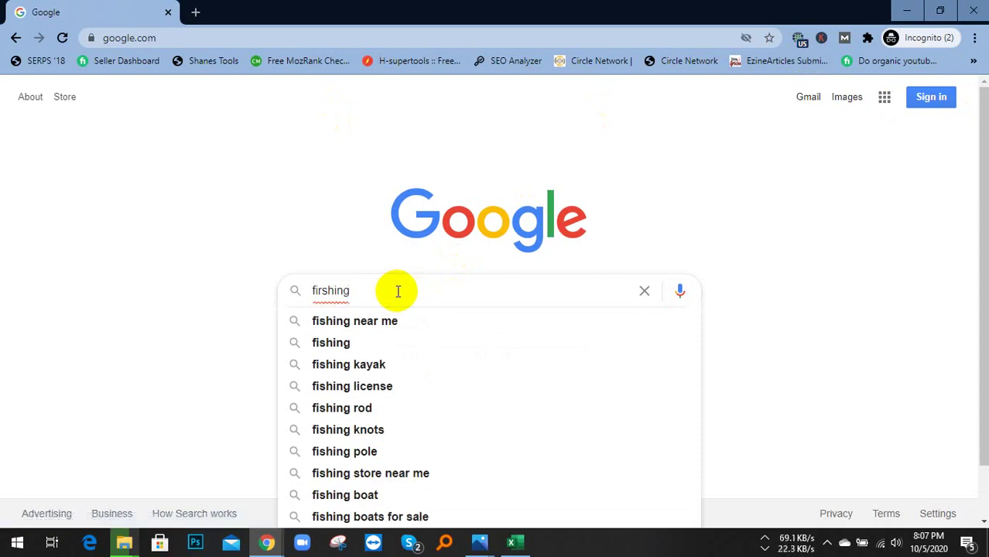
scroll(386, 287, down, 1)
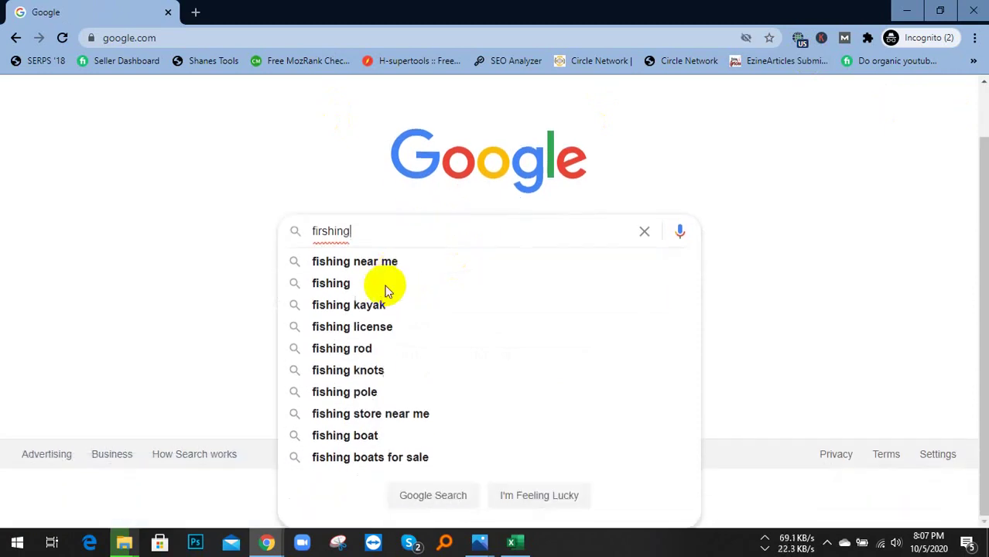
double_click(328, 234)
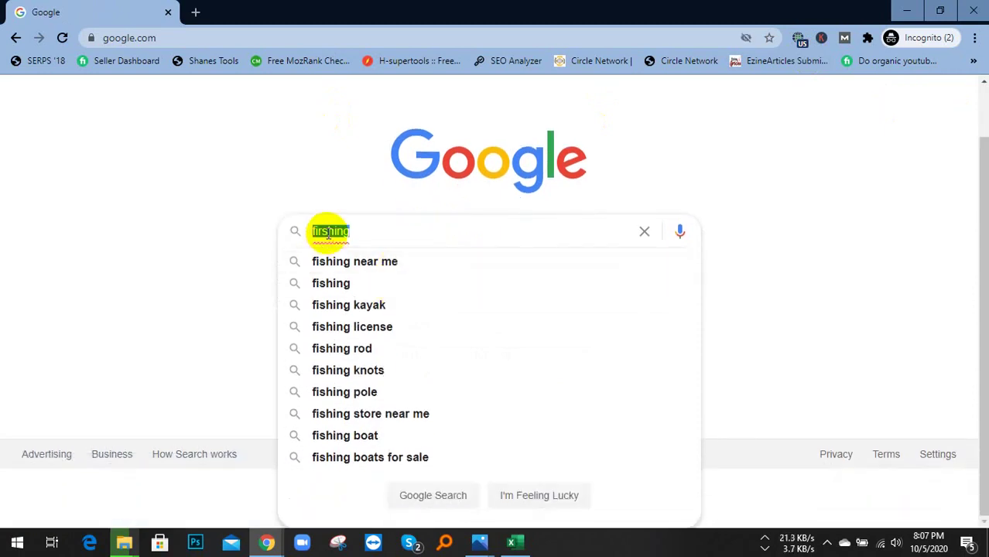
text(fishing)
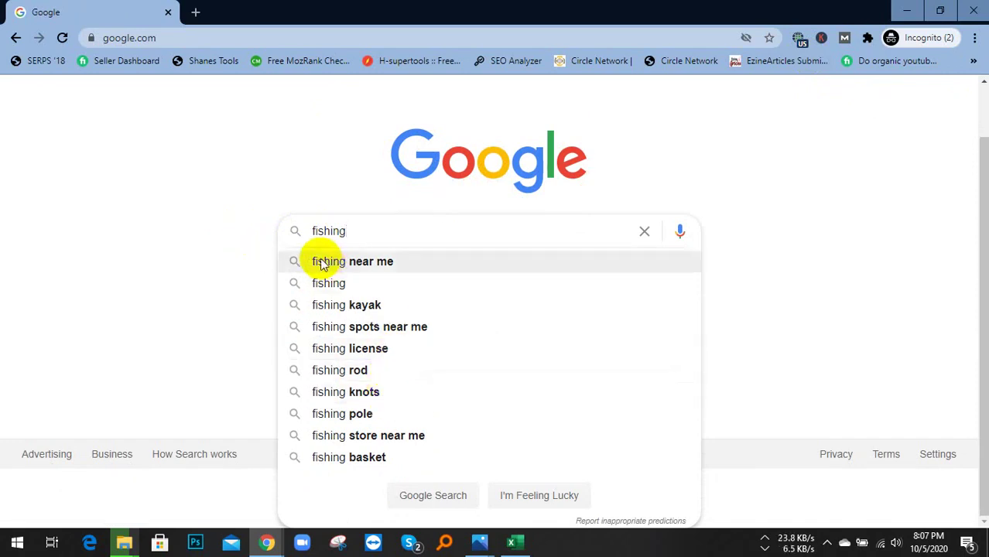
key(Return)
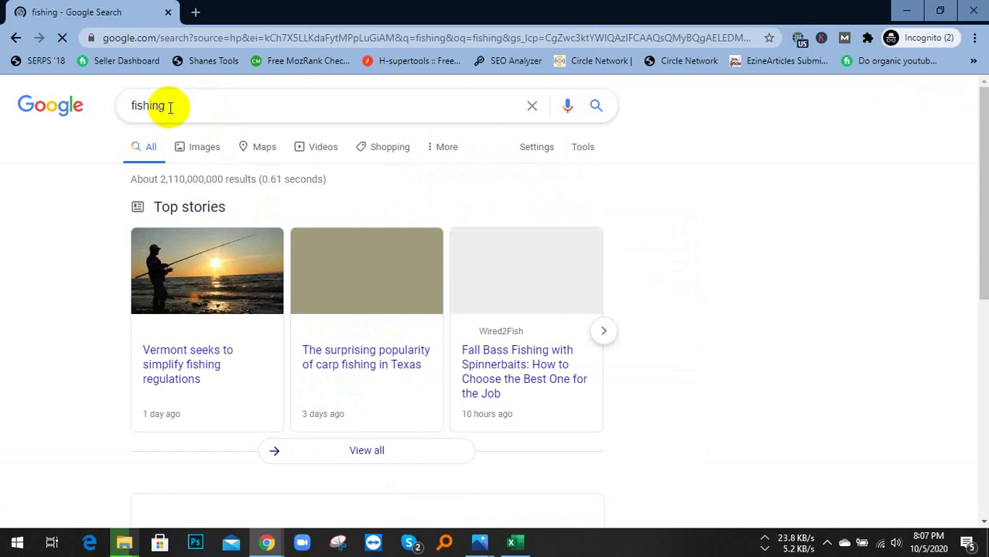
- Scroll the results, then load Google in a new incognito tab and type 'firishing'
scroll(170, 128, down, 5)
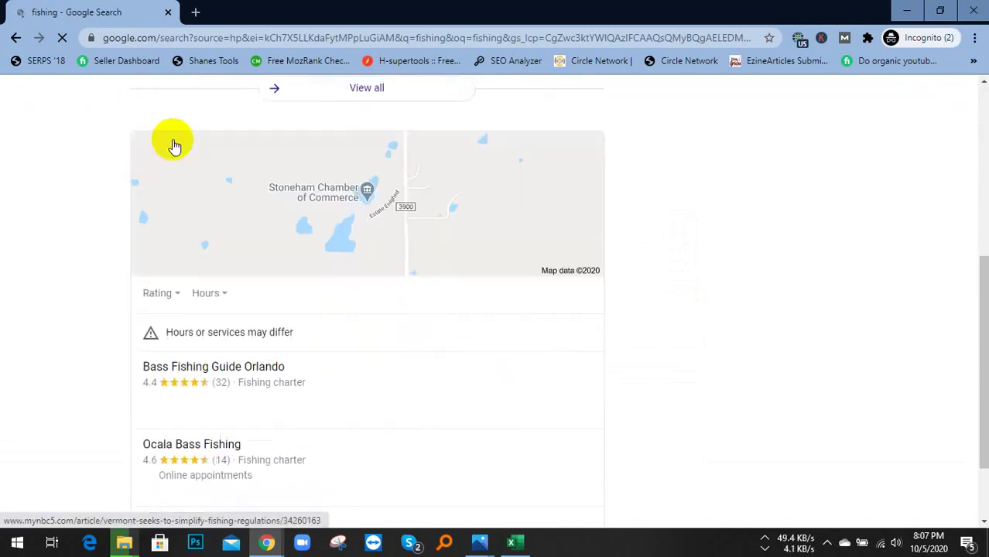
scroll(171, 151, down, 1)
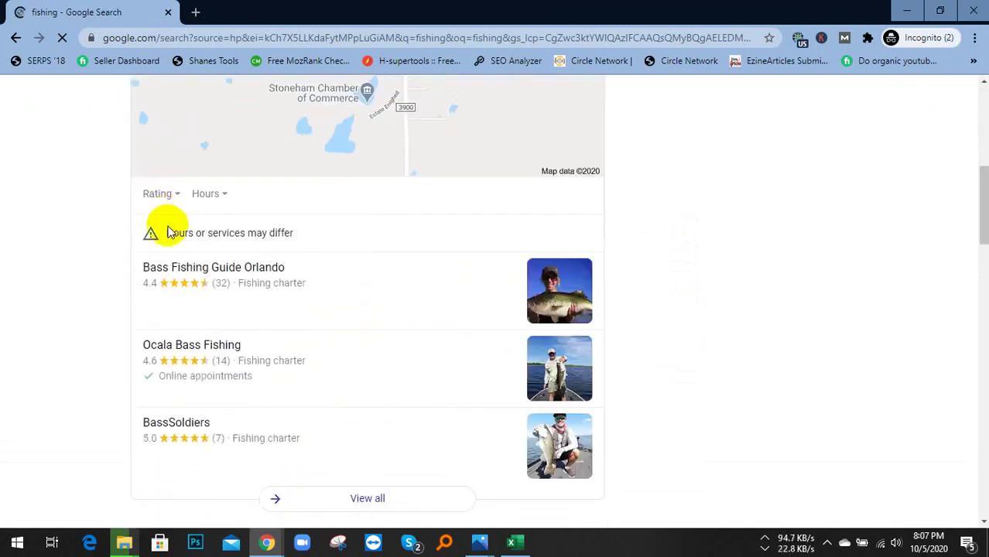
scroll(171, 232, up, 7)
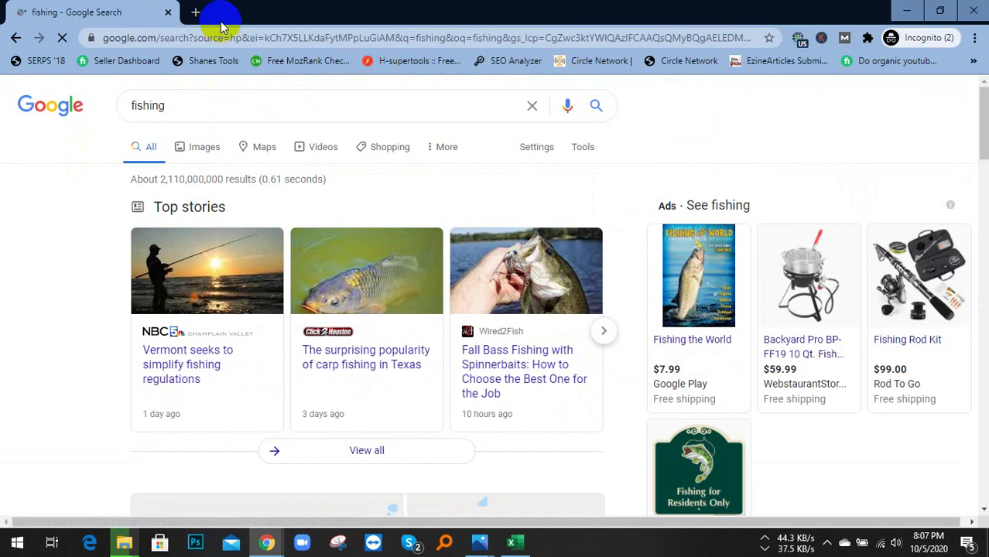
click(195, 12)
text(g)
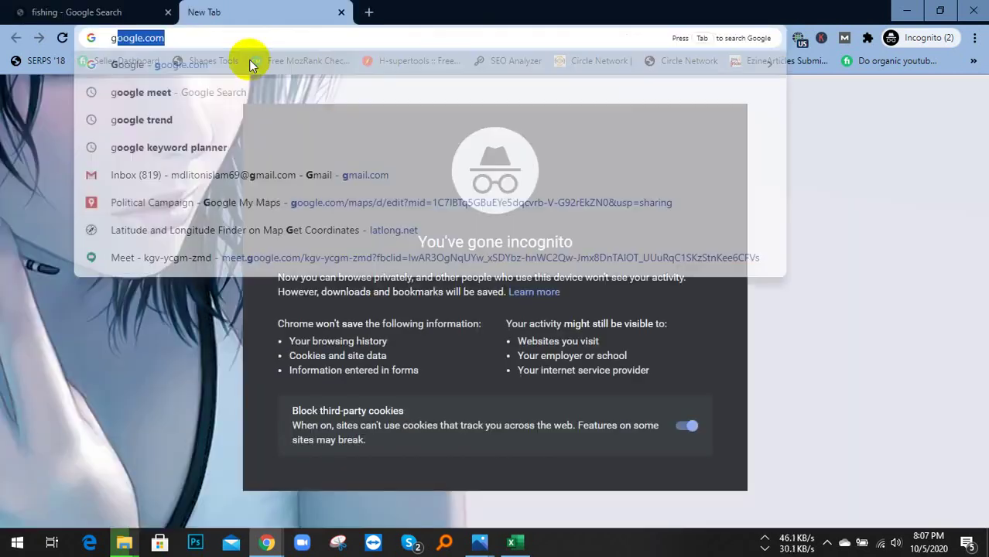
text(oo)
key(Return)
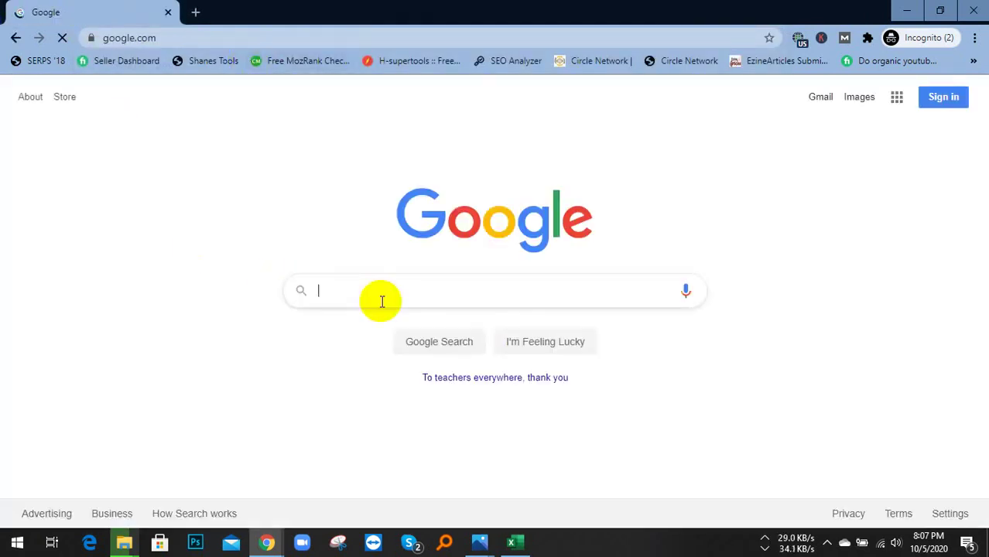
text(fir)
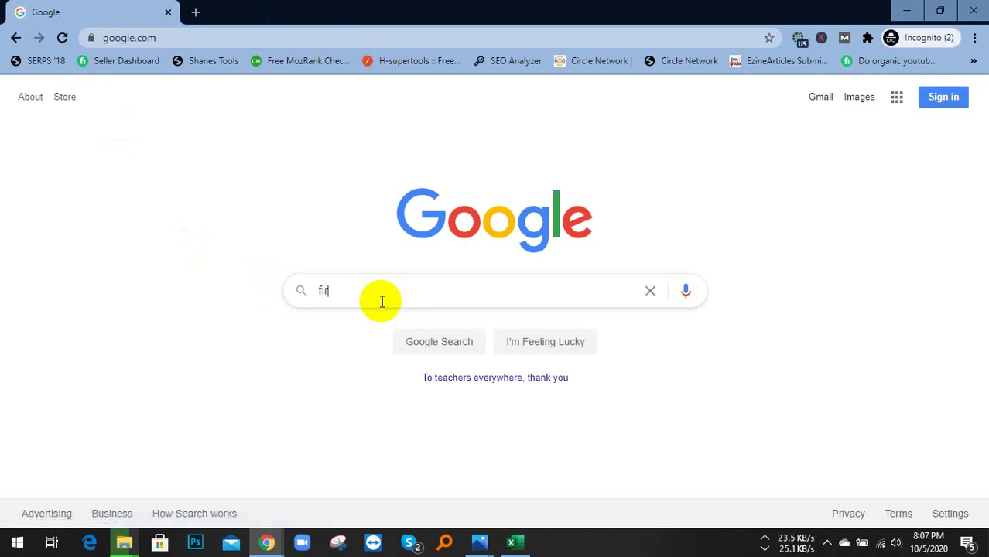
text(ishing)
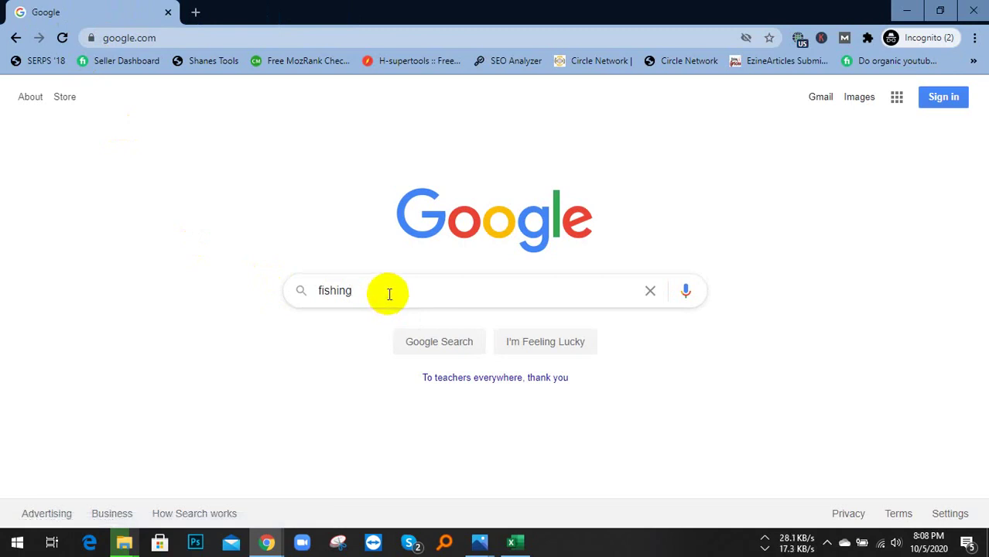
drag(389, 294, 188, 272)
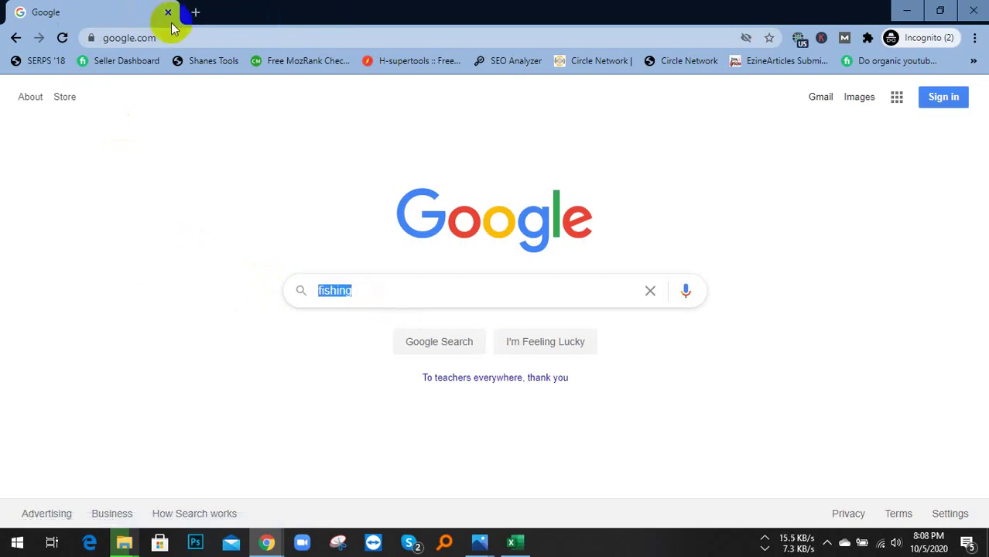
- Start over in another empty incognito tab, load Google and type 'fishing'
click(195, 12)
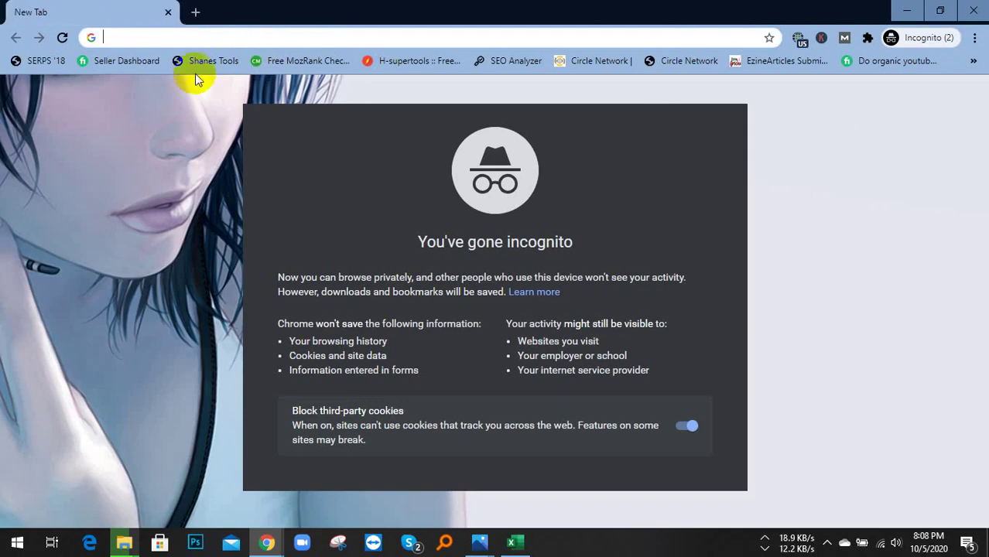
text(go)
key(Return)
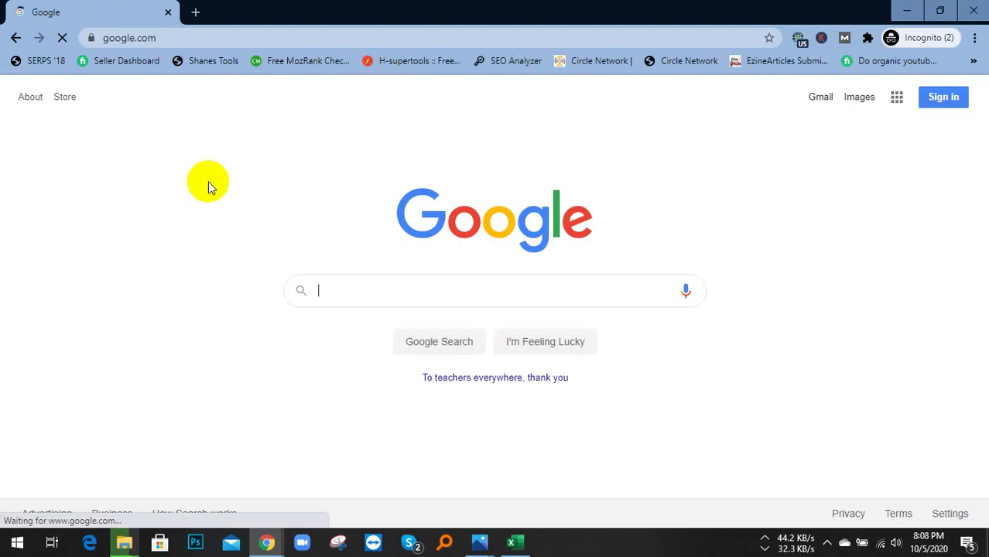
text(fishing)
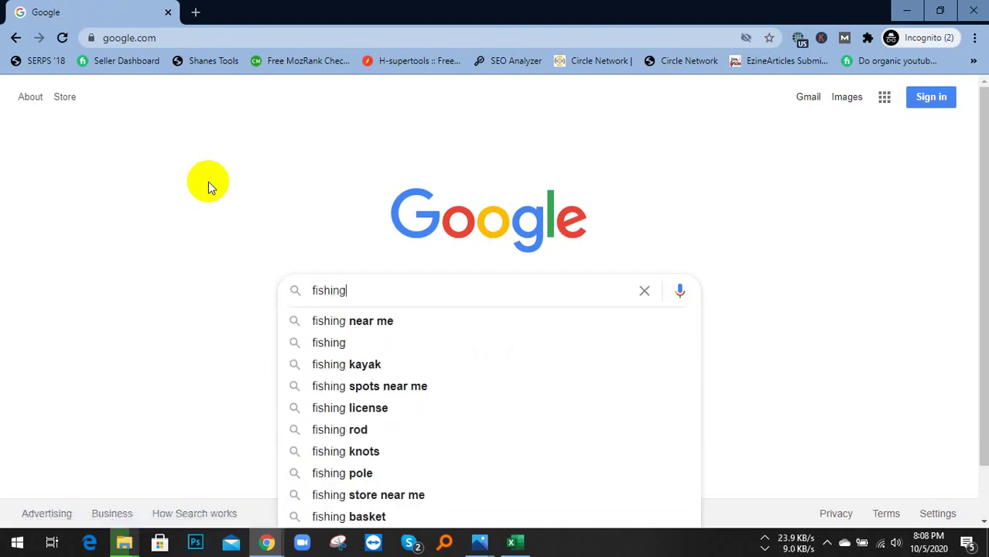
scroll(232, 243, down, 2)
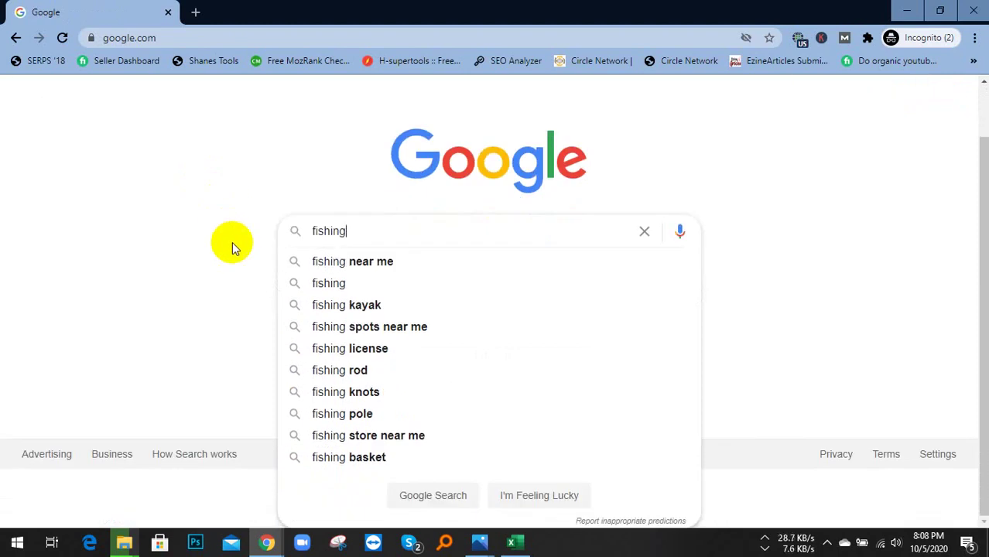
drag(363, 231, 317, 232)
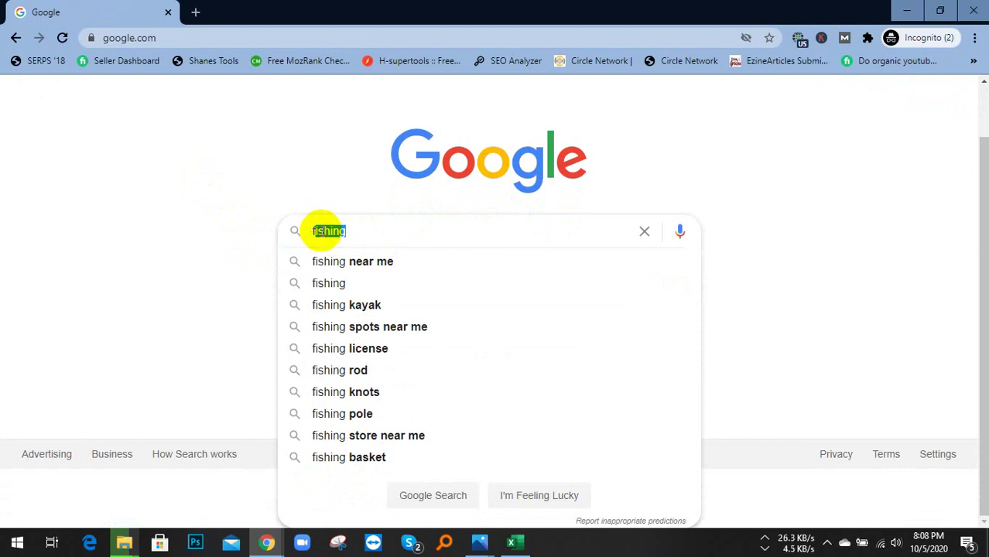
click(324, 231)
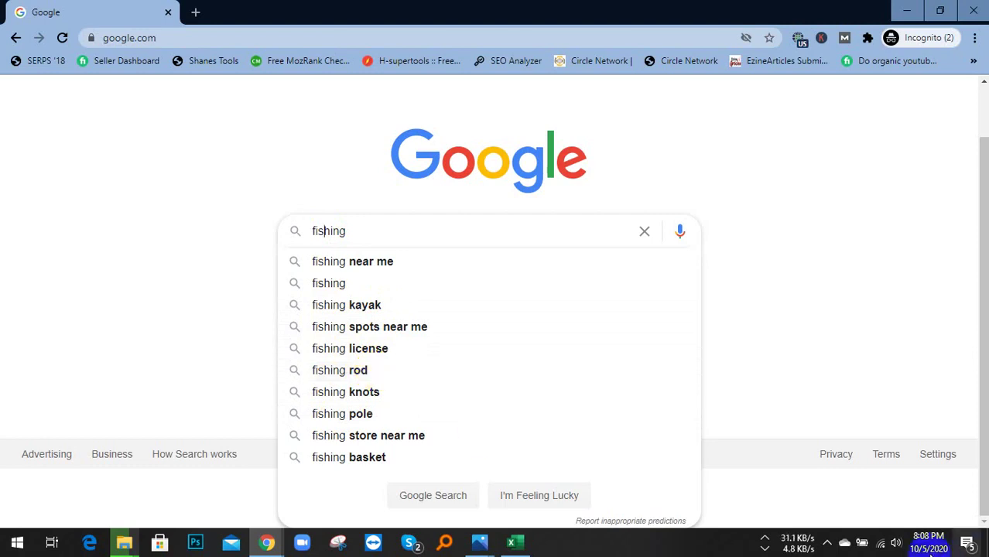
- Check the hidden system tray icons, then submit the 'fishing' search
click(828, 541)
click(812, 488)
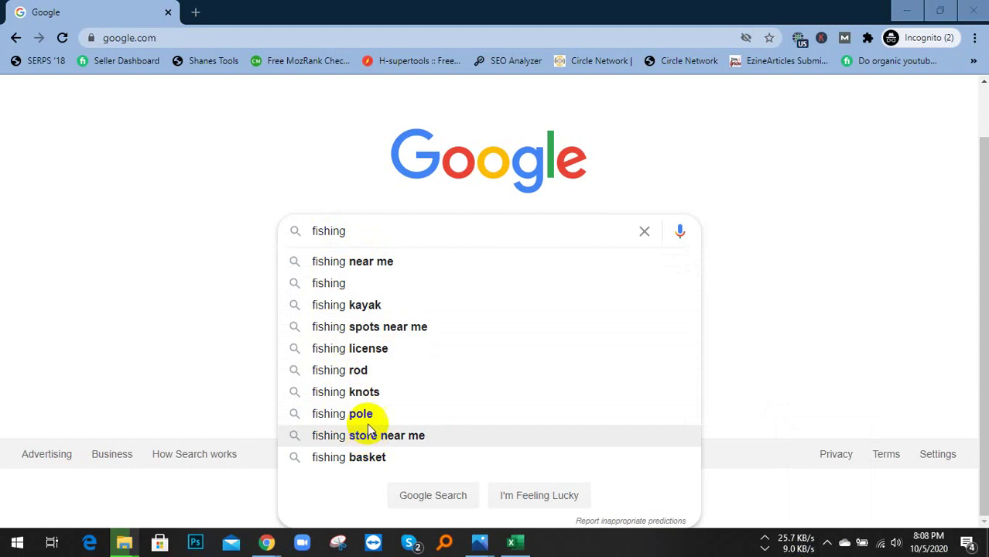
click(353, 233)
key(Return)
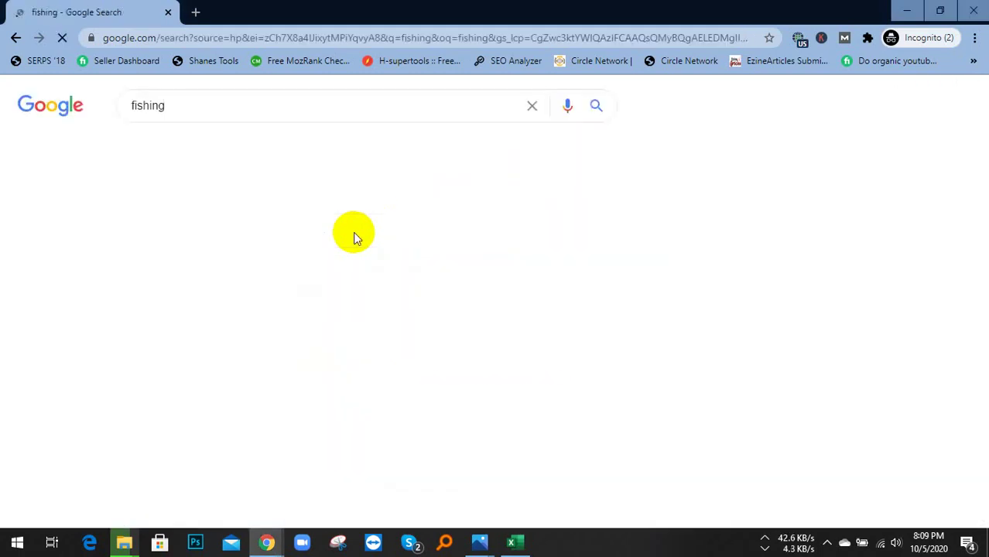
- Scroll up and down through the fishing search results
scroll(354, 234, down, 10)
scroll(355, 234, down, 15)
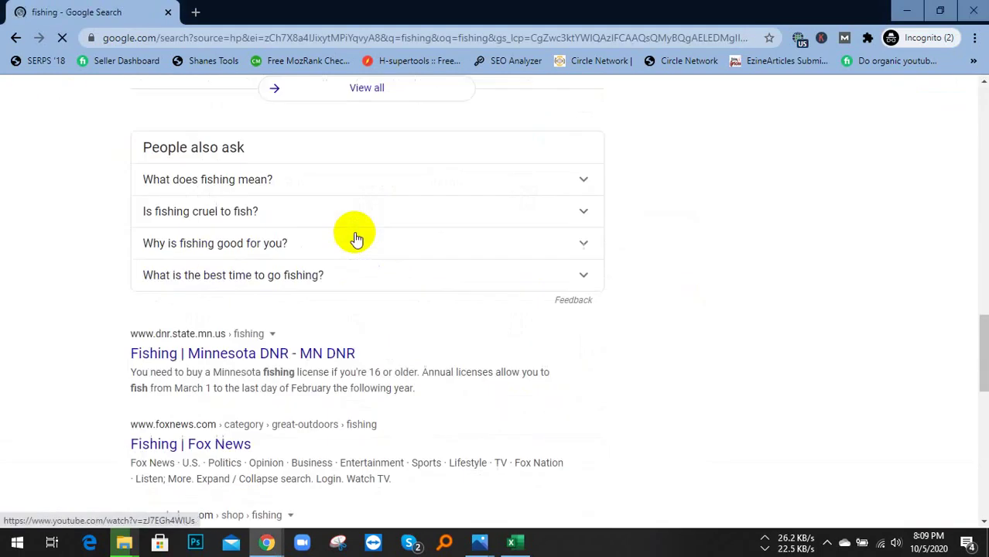
scroll(343, 229, up, 2)
scroll(333, 228, up, 20)
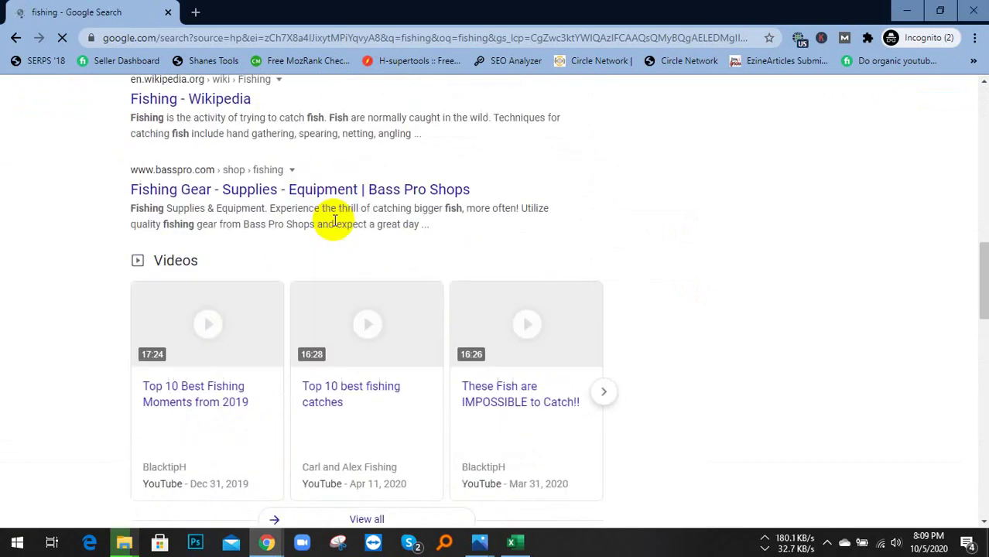
scroll(413, 131, down, 6)
scroll(414, 131, down, 12)
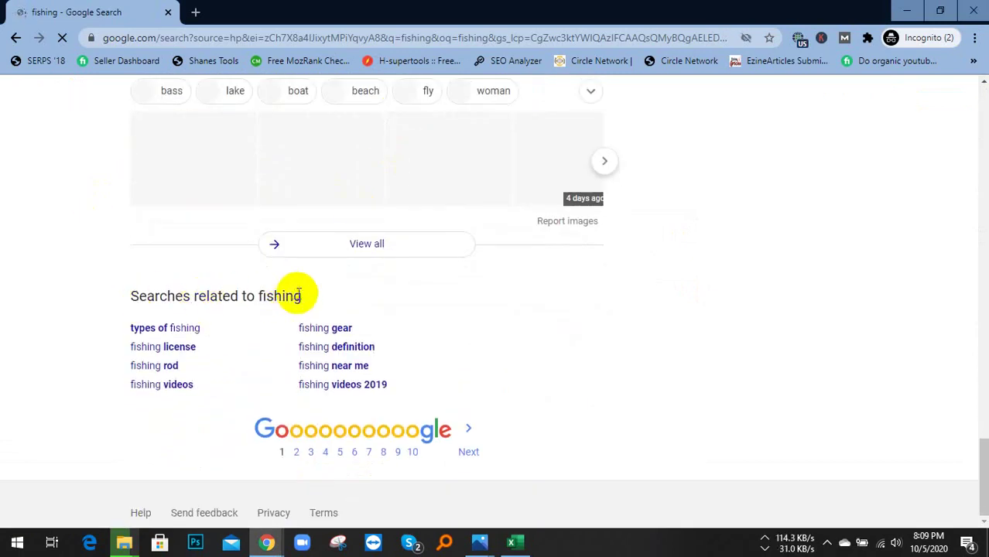
- View the keyword idea slide in Photos, then switch to the regular Chrome window's Google page
mouse_move(480, 541)
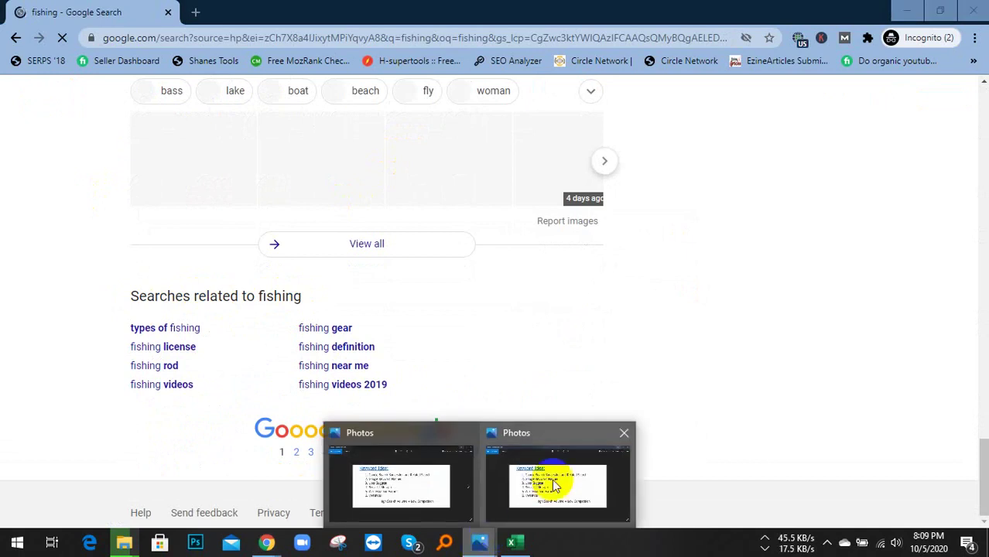
click(553, 483)
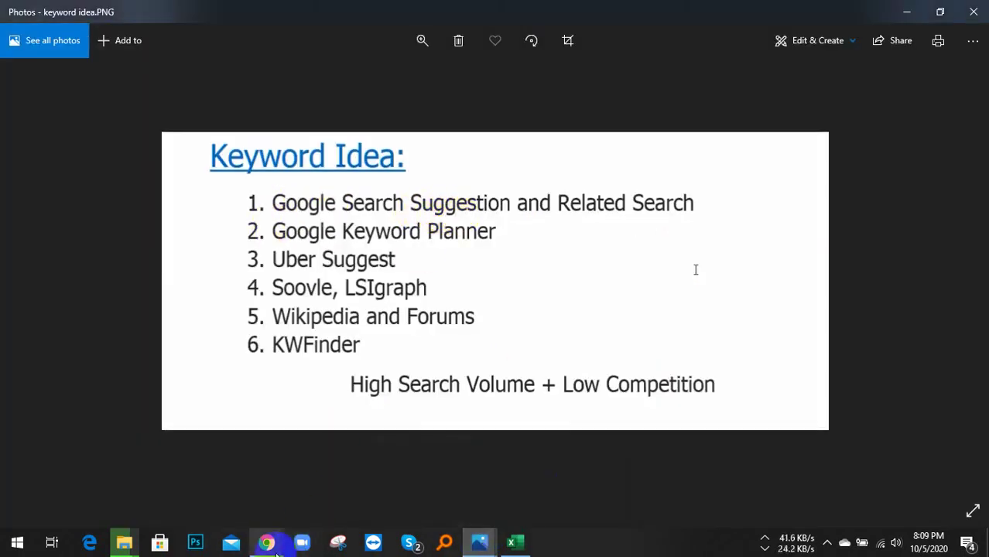
mouse_move(266, 541)
click(99, 472)
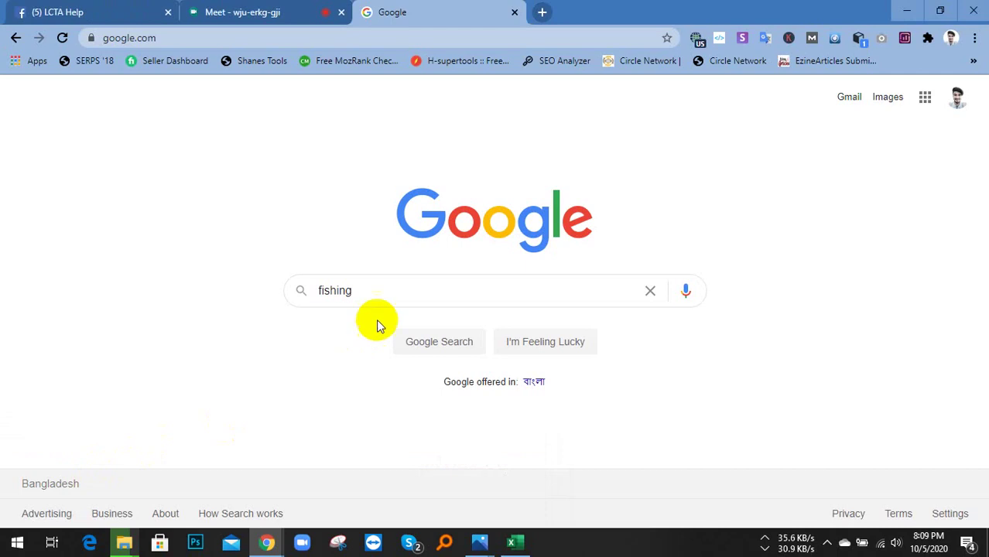
- Complete 'fishing' in the Google search box, briefly switching to Excel and back
click(370, 290)
scroll(370, 290, down, 1)
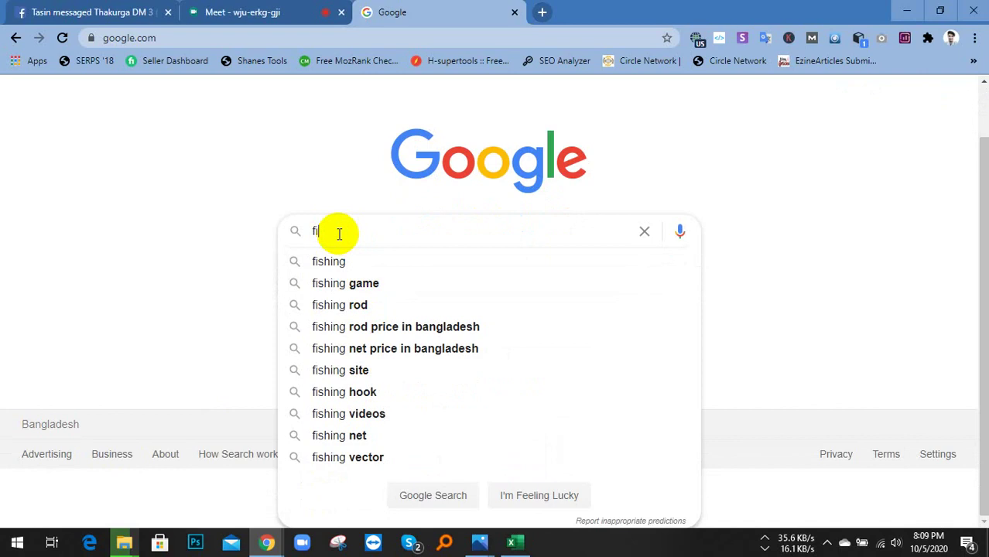
text(shing)
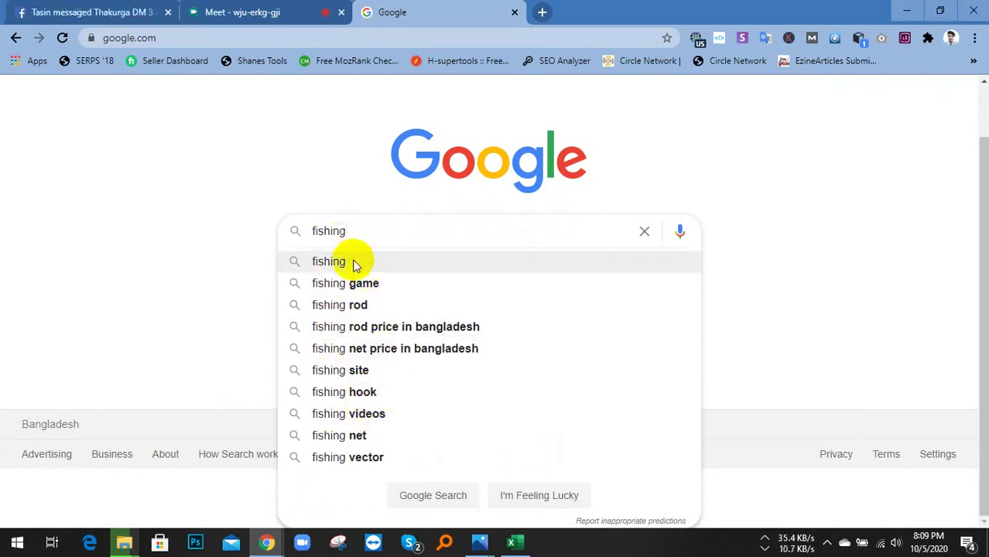
click(511, 542)
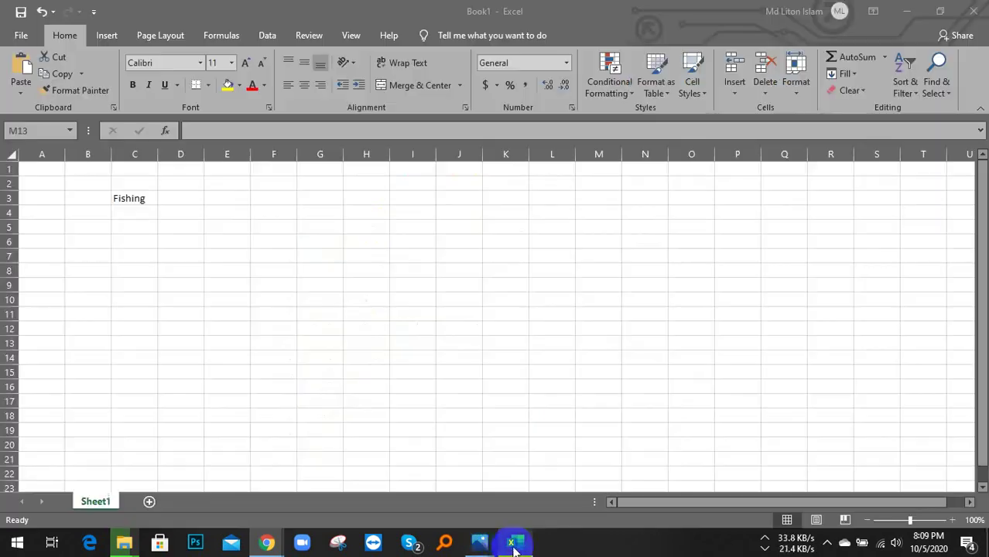
click(513, 544)
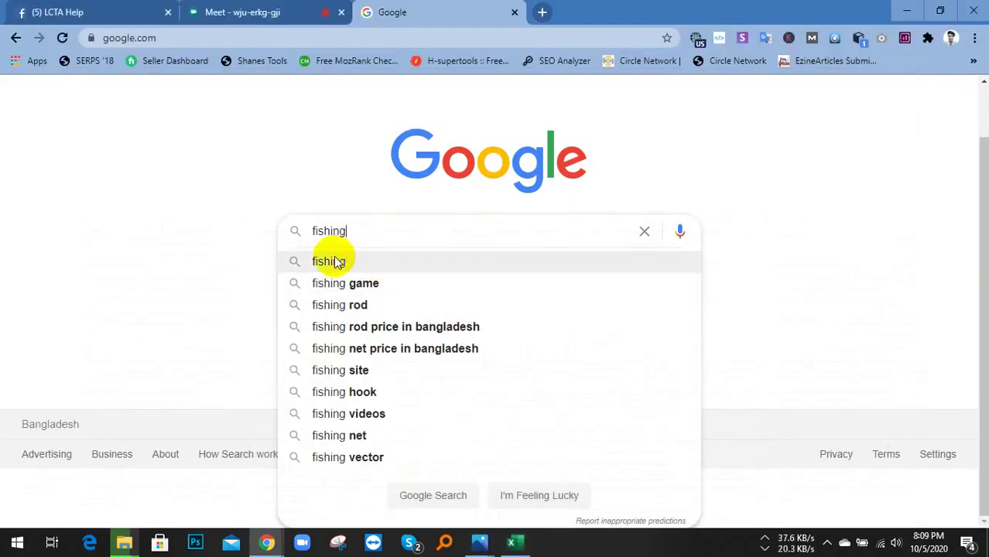
click(194, 226)
- Glance at the keyword idea slide, submit the fishing search, and close the Google tab
mouse_move(477, 545)
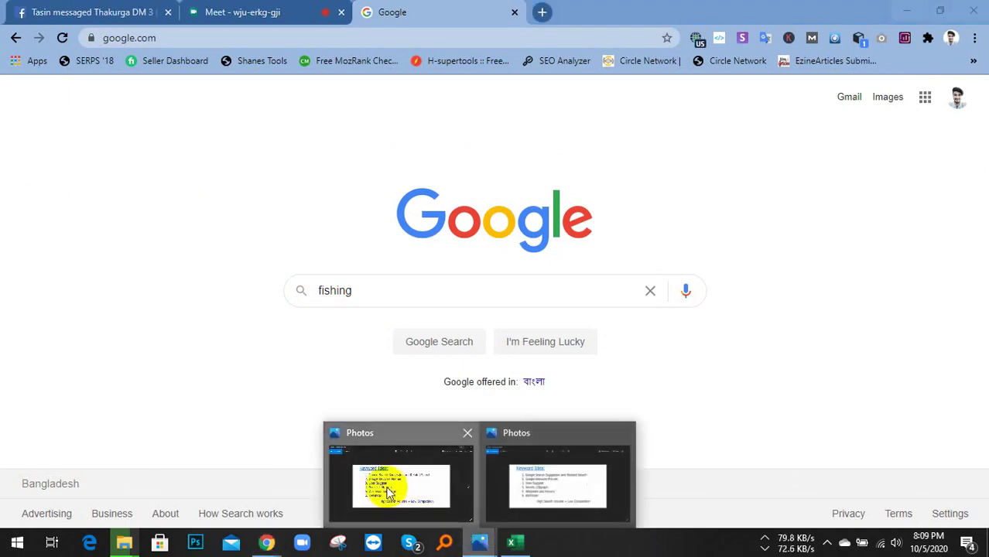
click(387, 487)
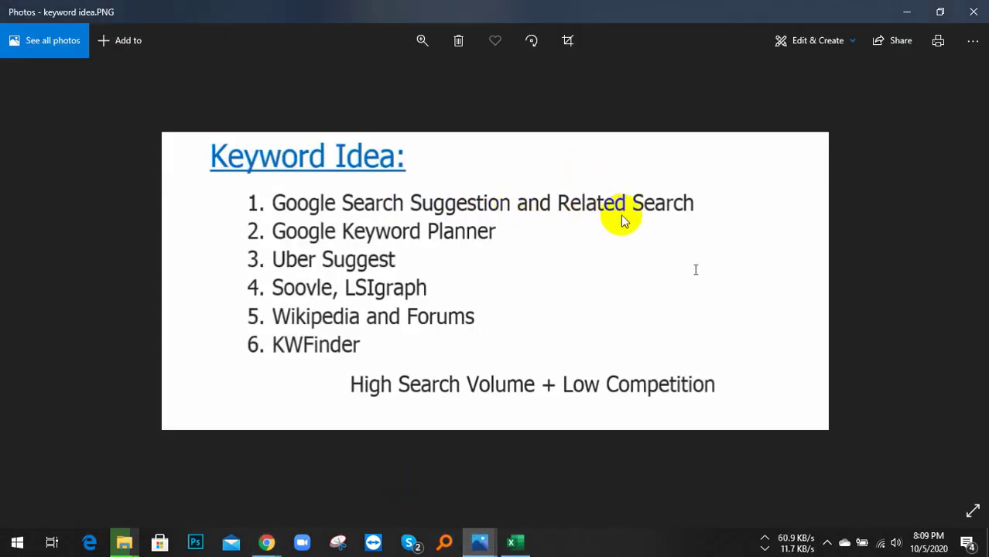
click(910, 6)
click(386, 289)
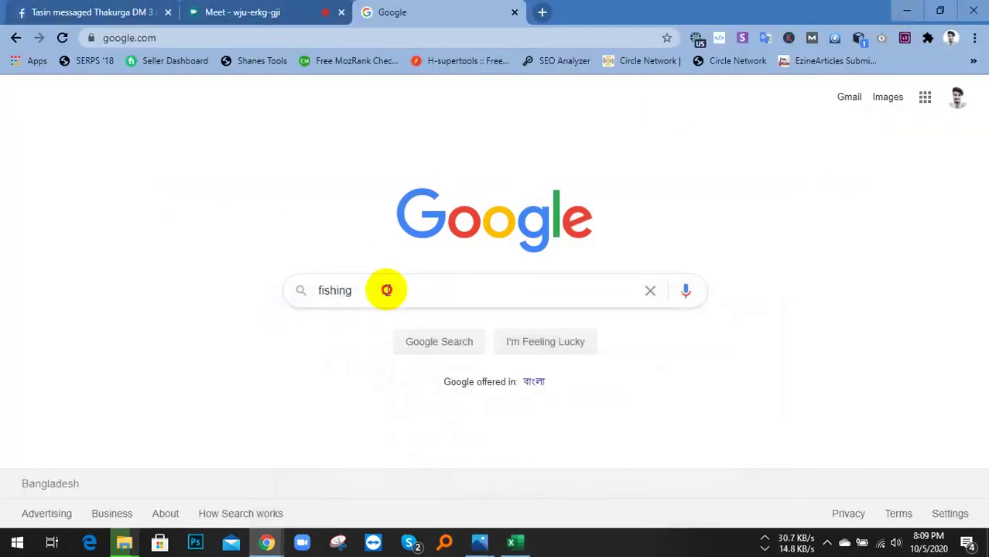
key(Return)
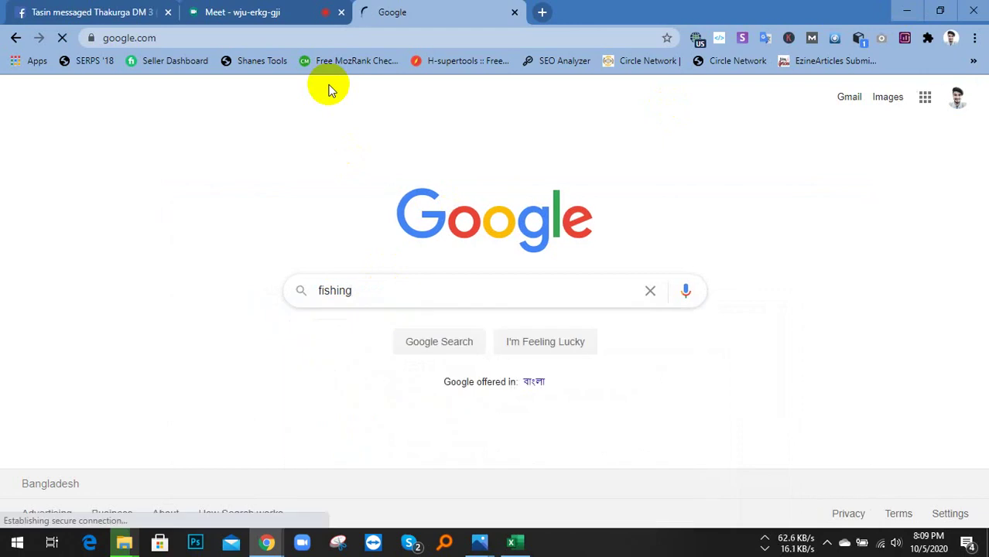
middle_click(416, 11)
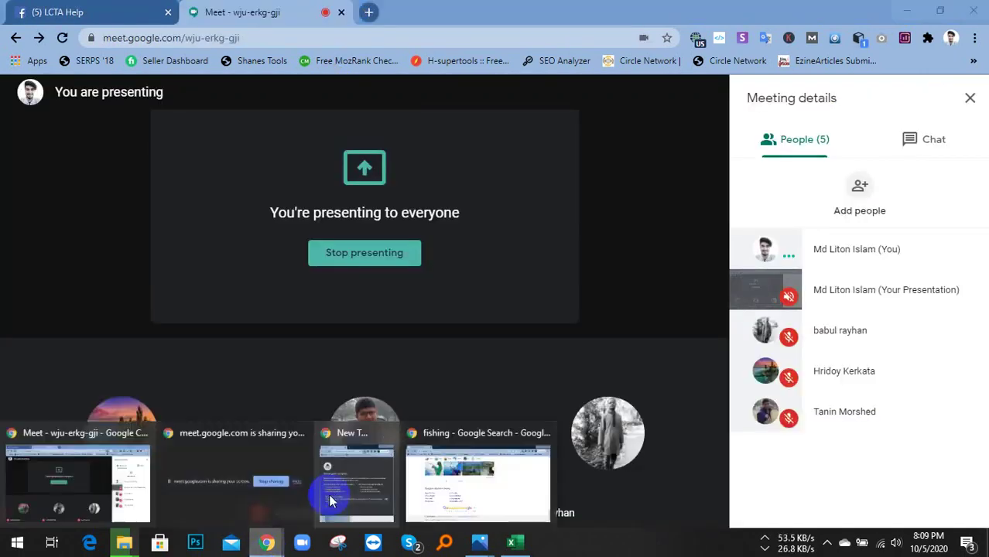
- Maximize the incognito window, load google.com and search for 'fishing', scrolling the results
click(325, 485)
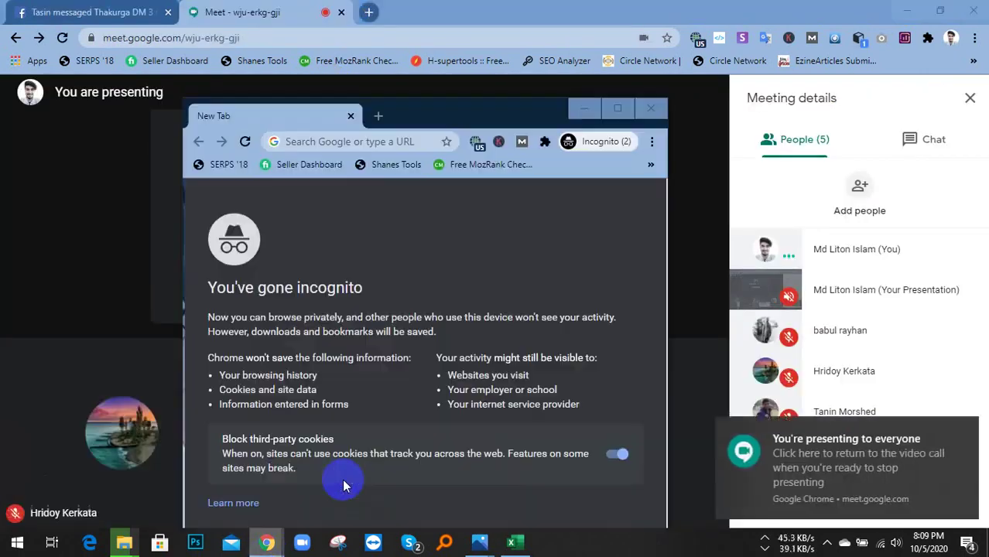
double_click(457, 109)
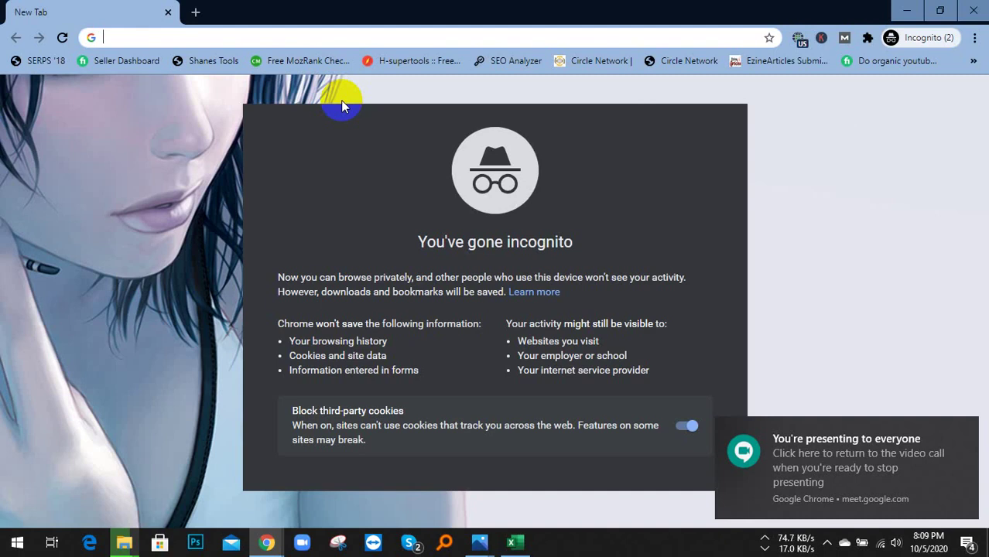
text(google.com)
key(Return)
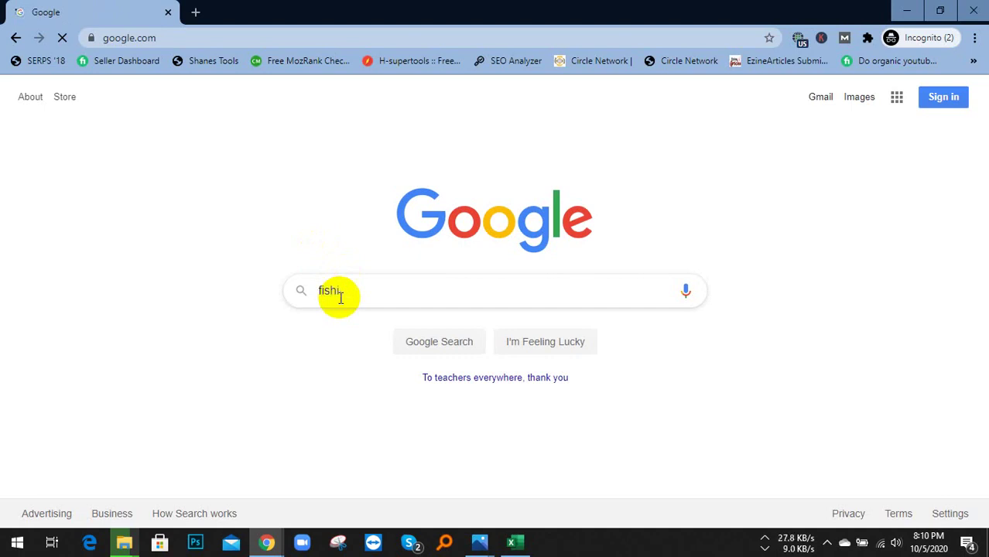
text(shing)
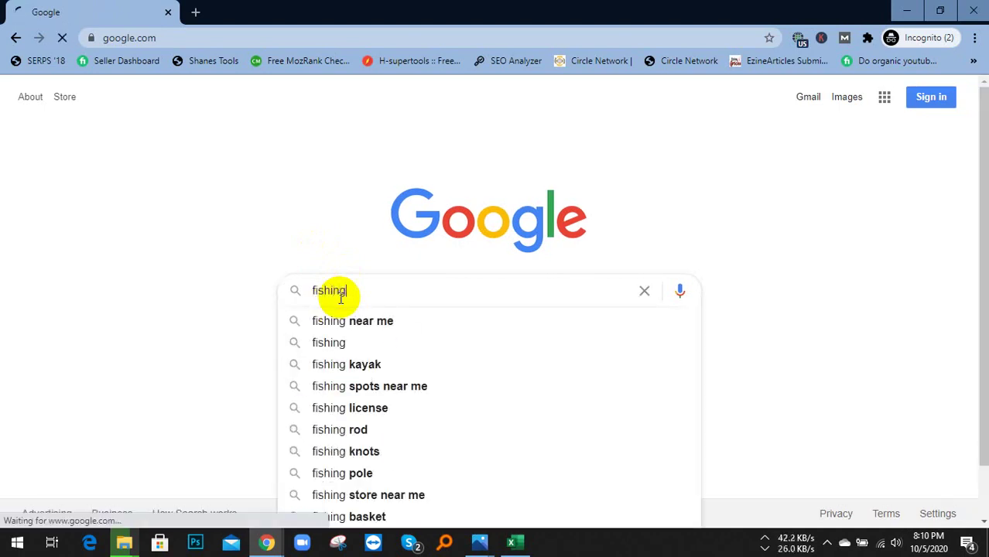
key(Return)
scroll(354, 215, down, 6)
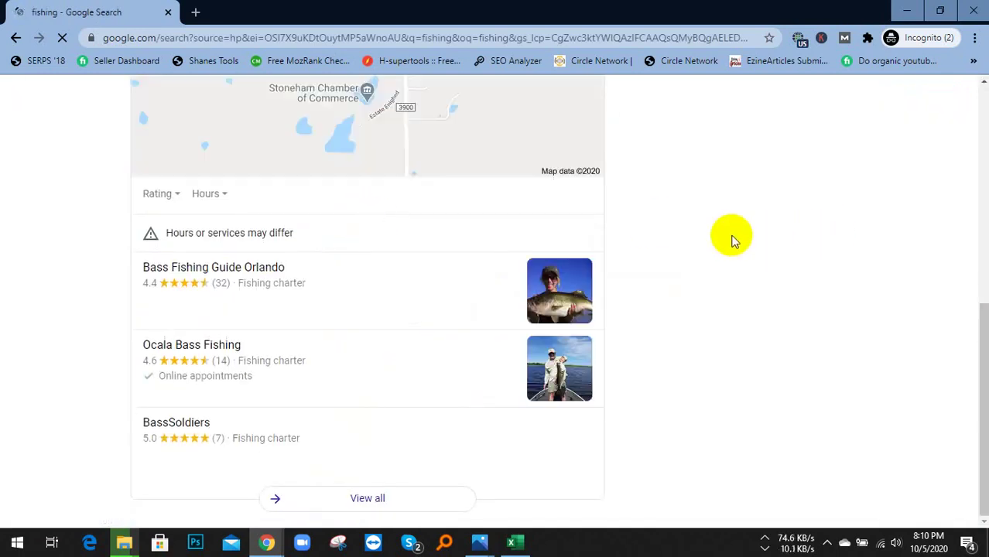
scroll(732, 237, up, 6)
scroll(731, 236, down, 20)
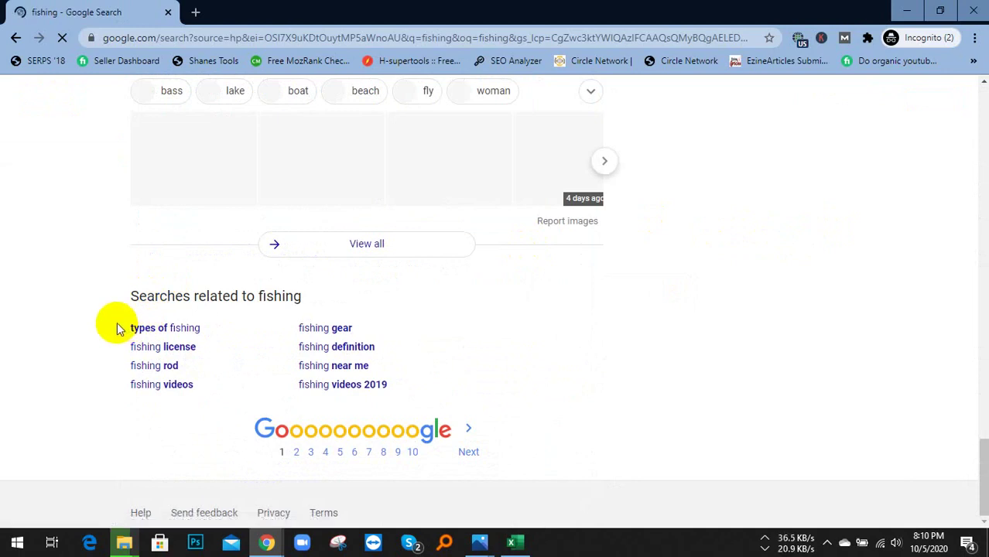
- Check the Keyword Idea image in Photos twice, scroll back up, and switch to the Excel workbook
mouse_move(480, 542)
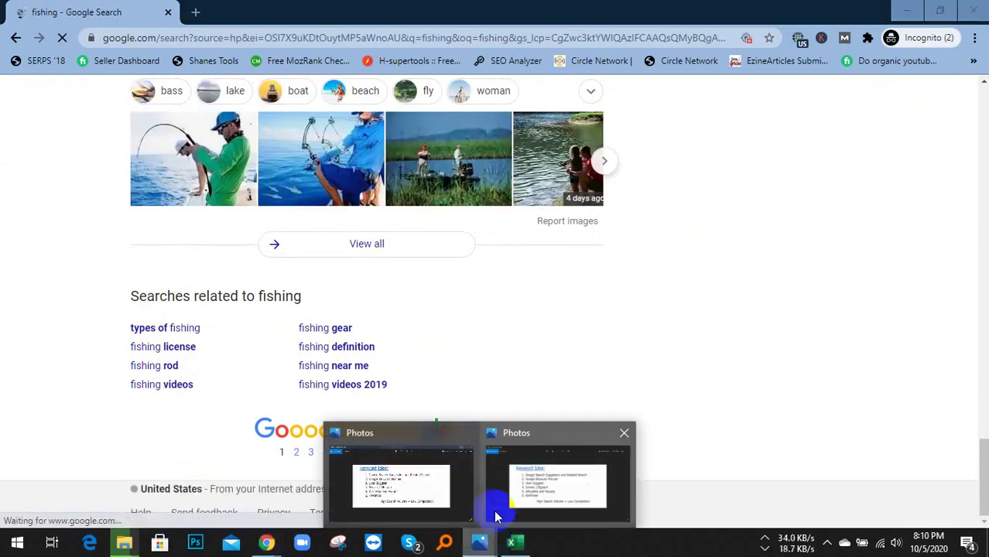
click(527, 493)
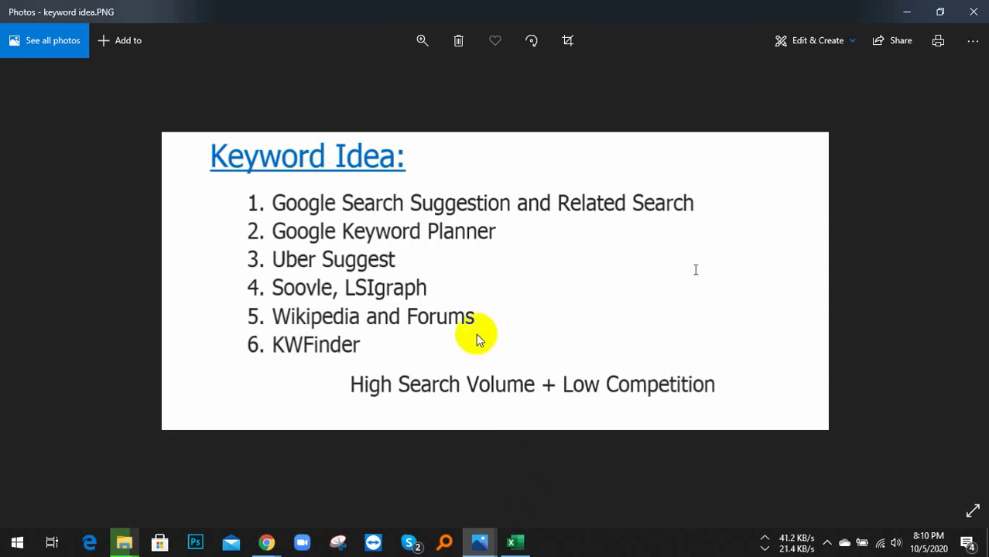
click(905, 12)
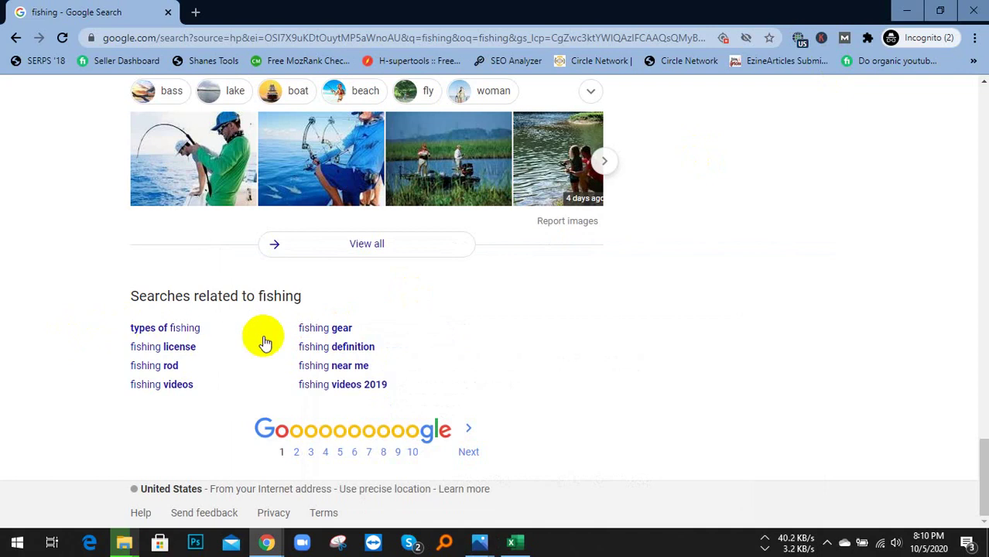
click(480, 544)
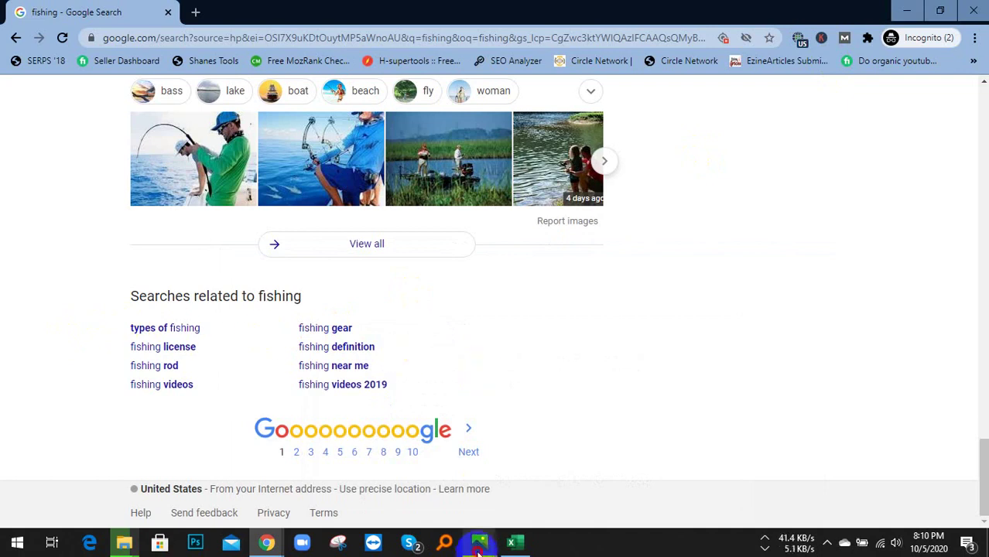
click(546, 472)
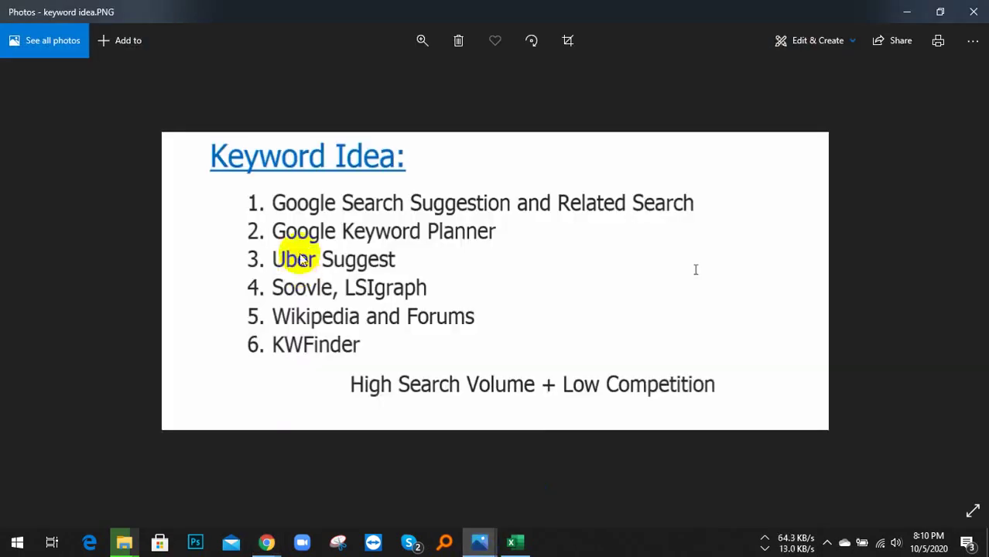
click(907, 11)
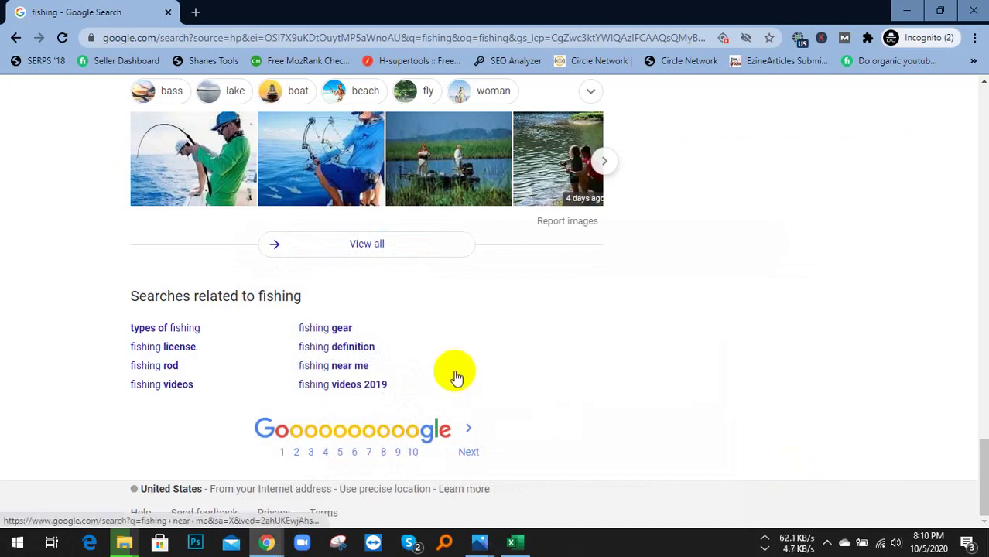
scroll(456, 377, up, 20)
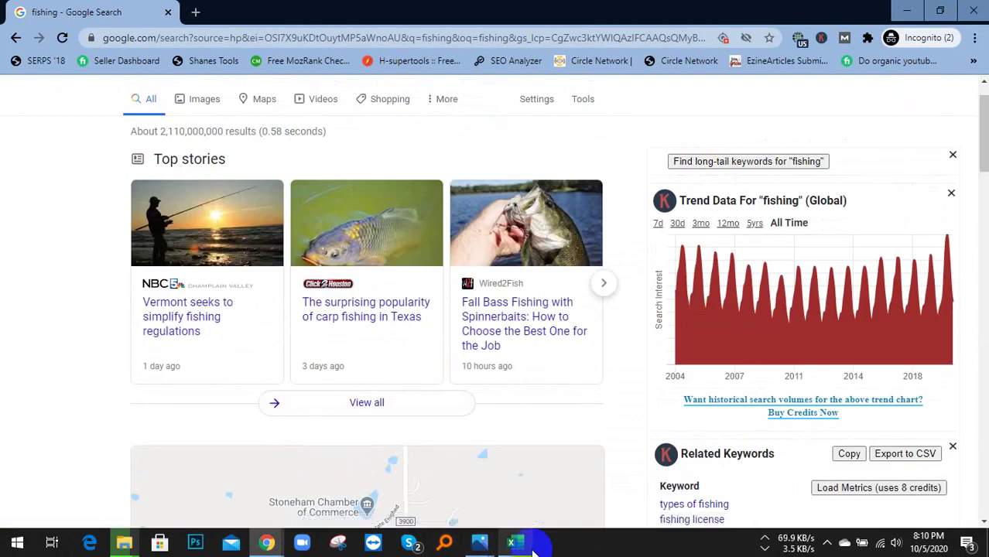
click(511, 542)
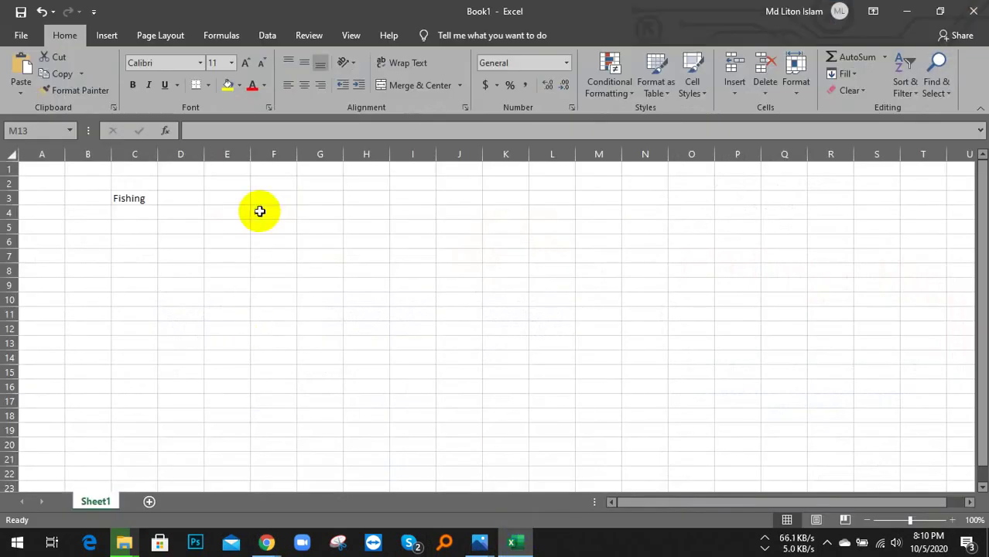
click(141, 225)
drag(85, 185, 260, 265)
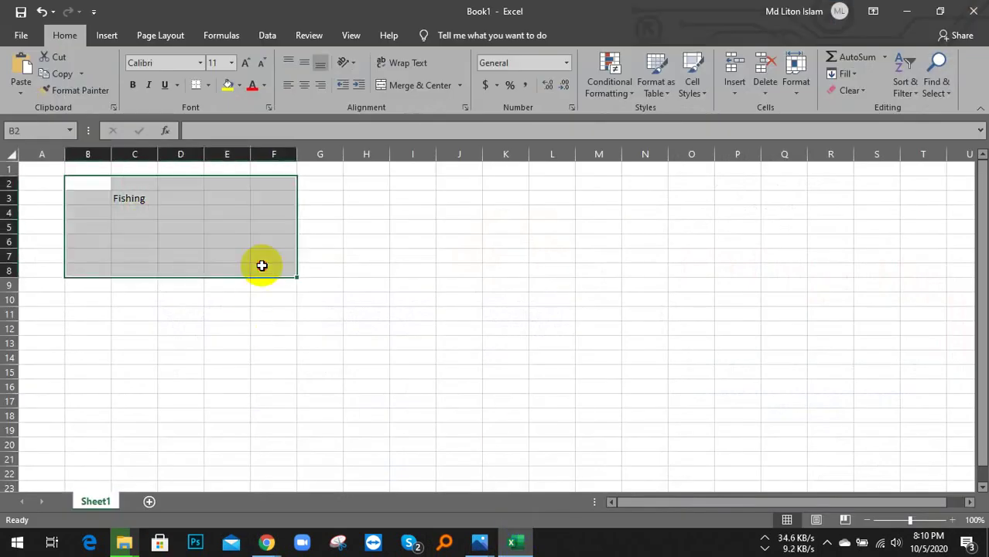
click(261, 265)
drag(110, 216, 158, 254)
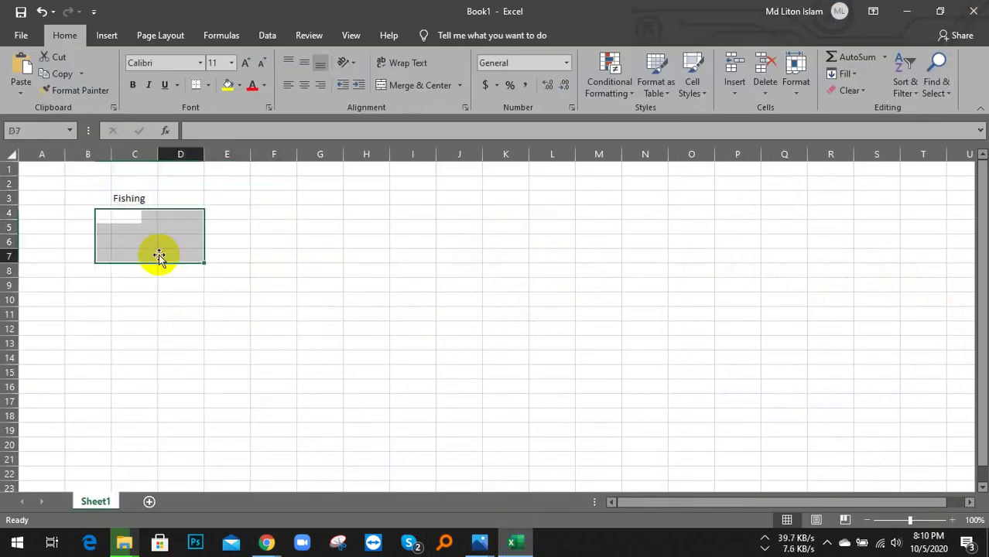
click(159, 254)
drag(91, 196, 147, 321)
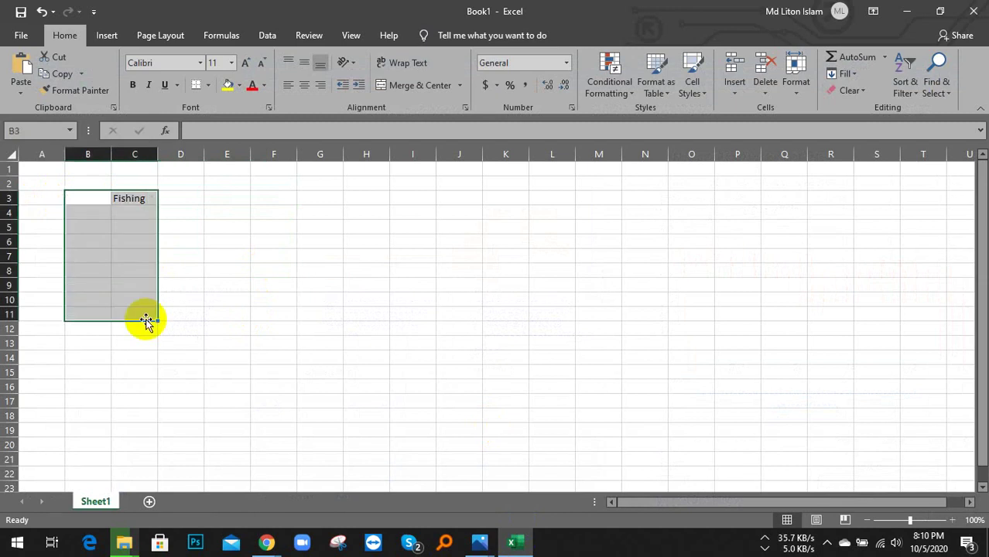
click(137, 297)
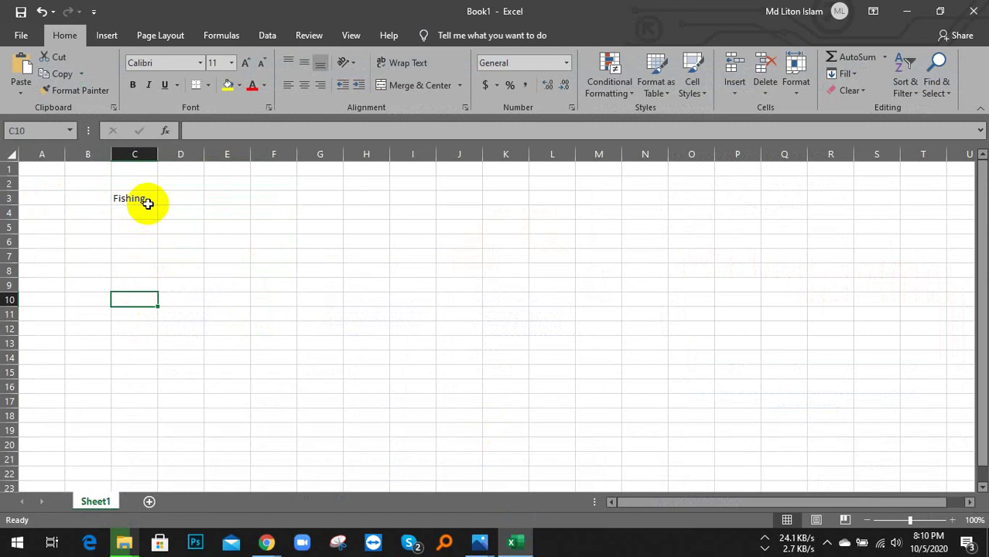
click(906, 12)
- Scroll the results, view the Keyword Idea image, and open a new blank incognito tab
scroll(276, 166, up, 1)
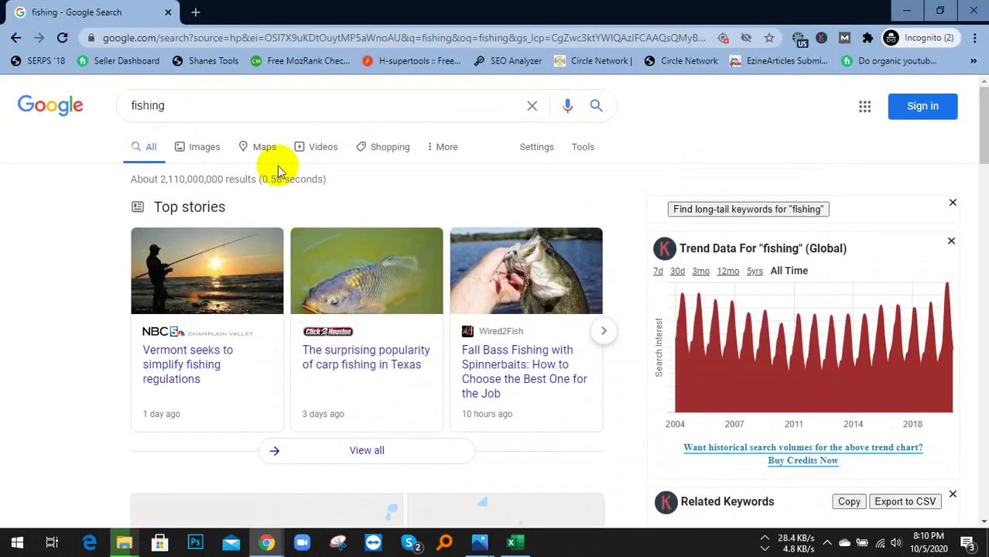
scroll(276, 169, down, 5)
scroll(279, 177, up, 5)
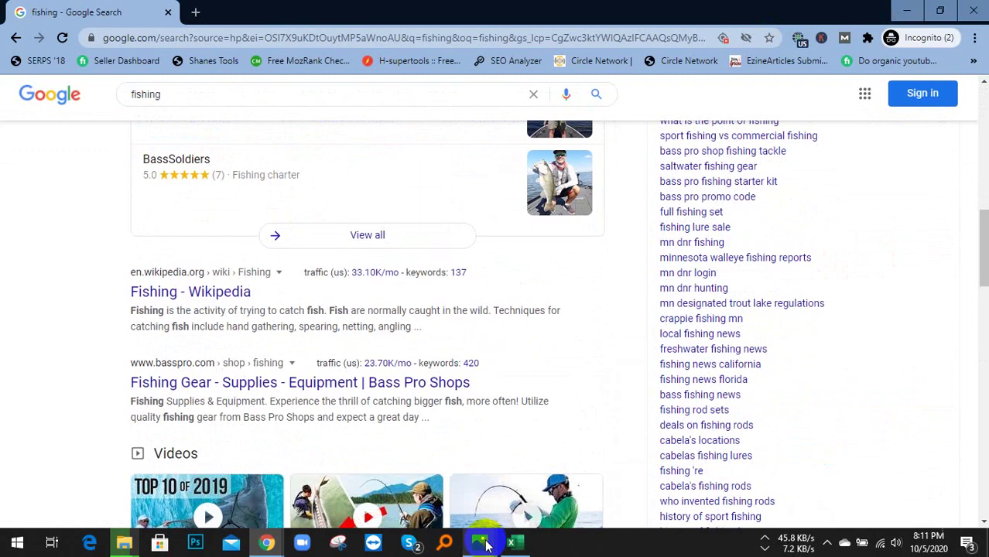
mouse_move(486, 545)
click(549, 474)
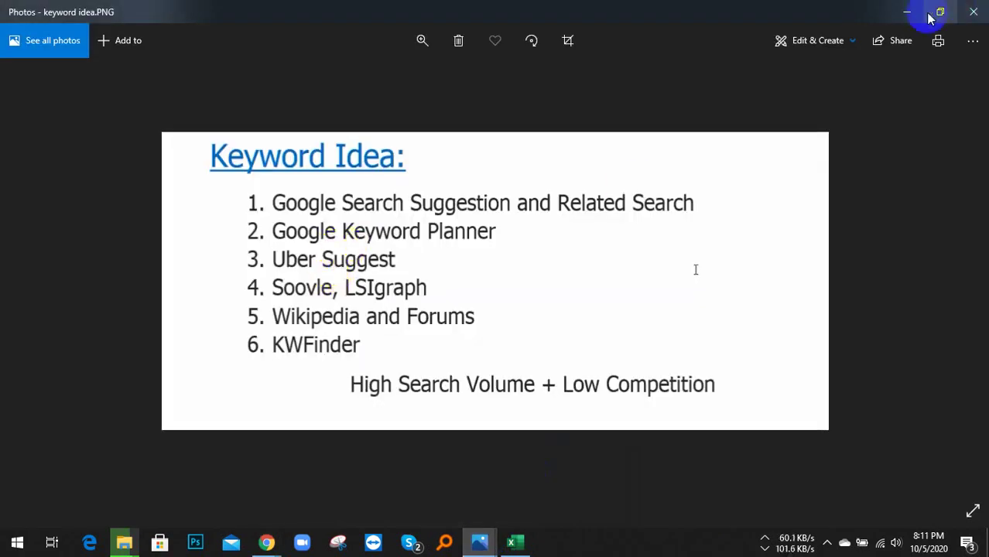
click(906, 13)
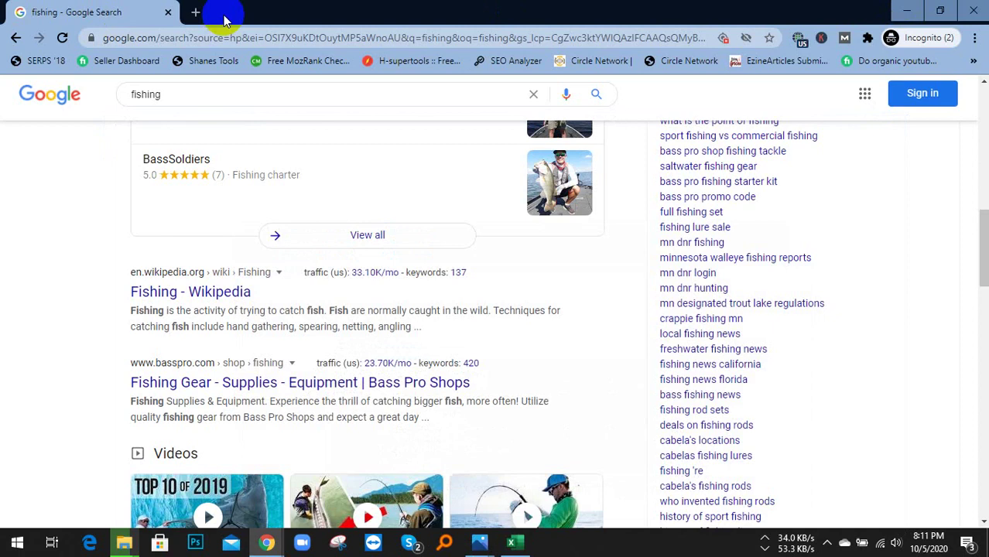
click(196, 13)
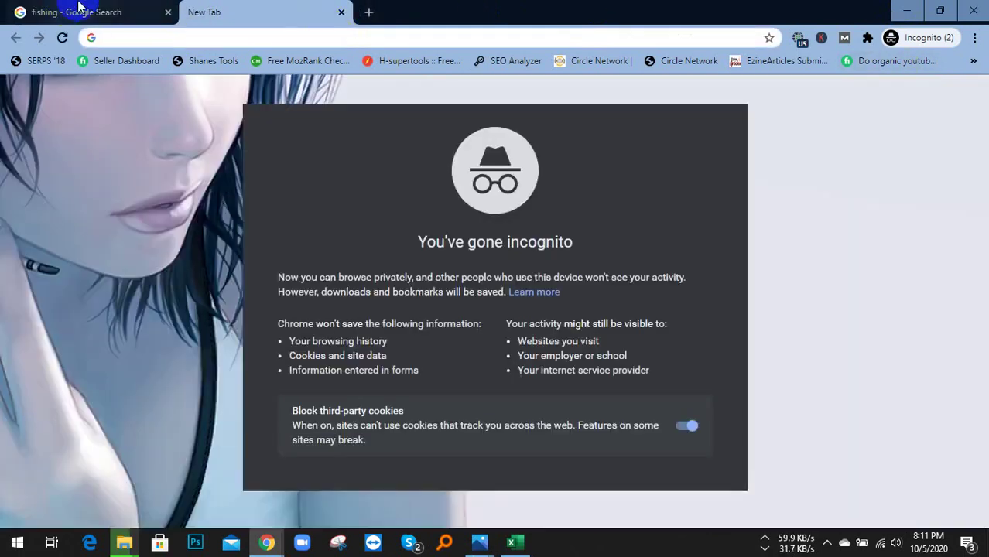
- Close the fishing results tab and search Google for 'google keyword planner'
click(167, 12)
text(g)
key(Return)
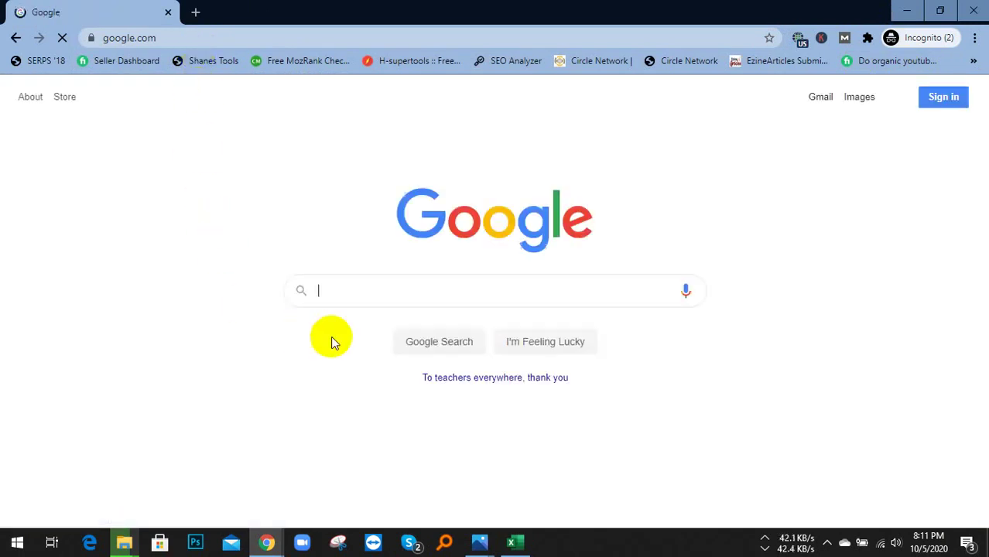
text(googl)
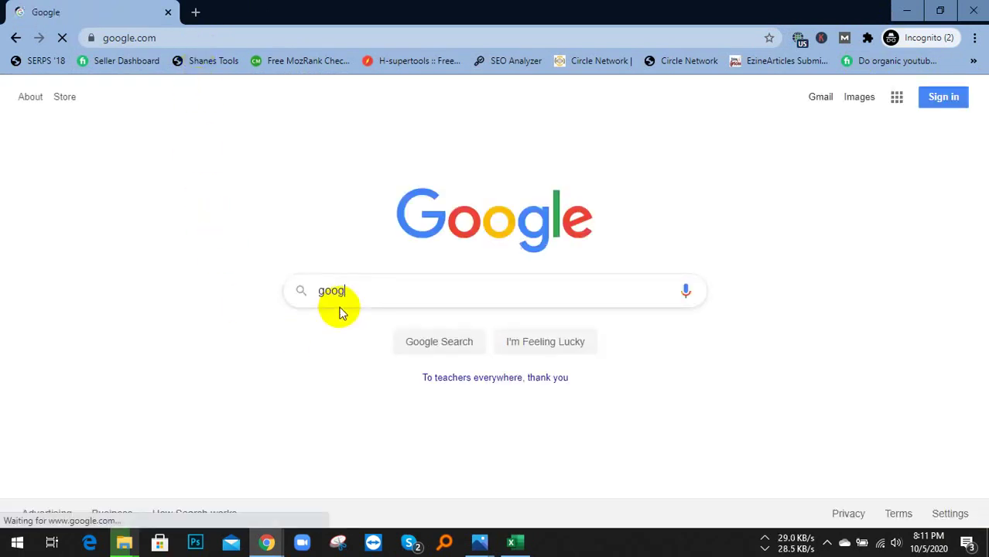
text(e key)
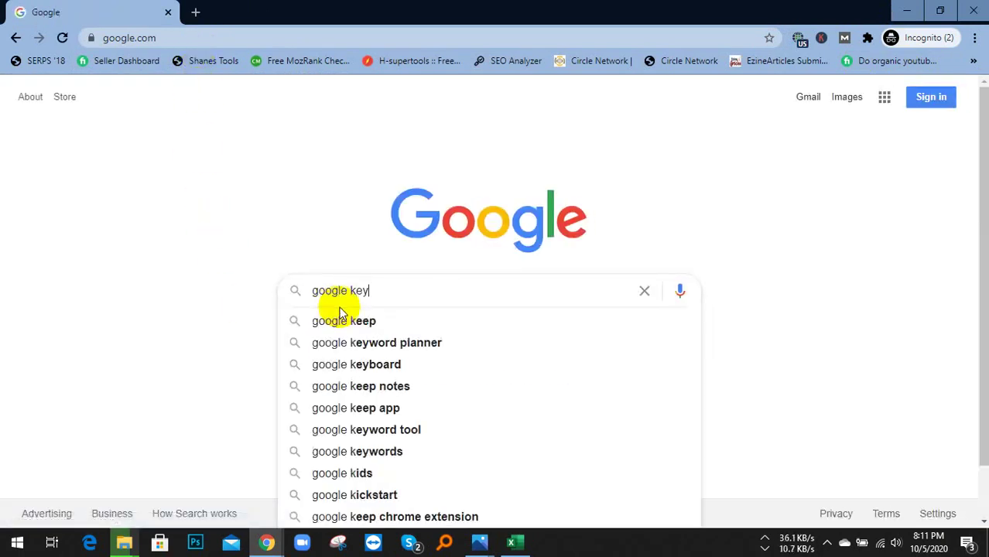
text(word)
key(Down)
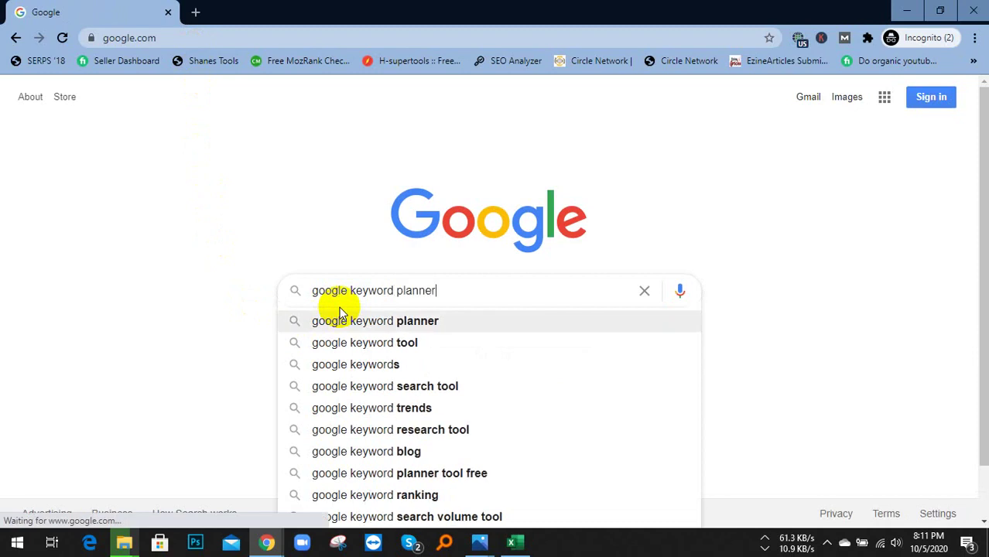
key(Return)
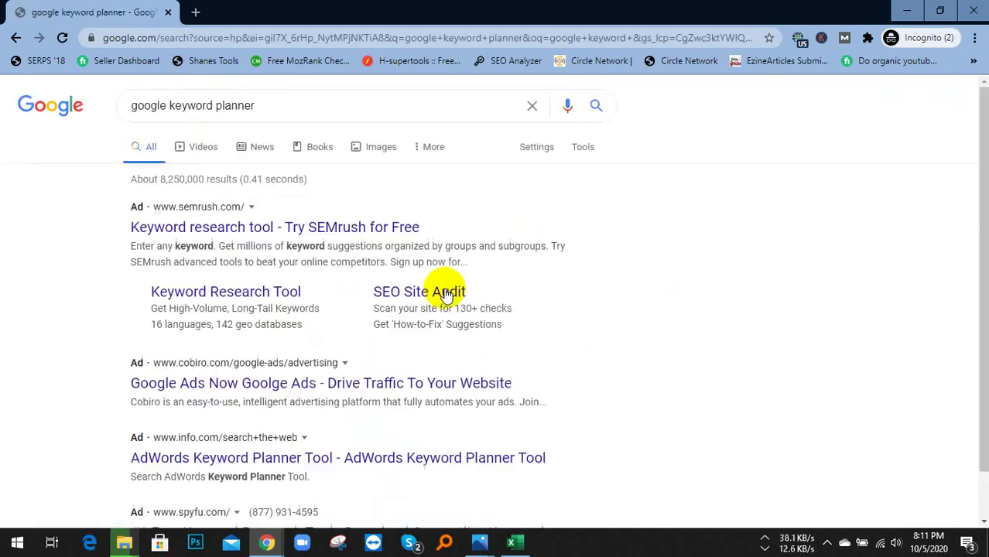
- Scroll through the results to locate the official ads.google.com Keyword Planner result
scroll(185, 225, down, 2)
scroll(189, 228, up, 2)
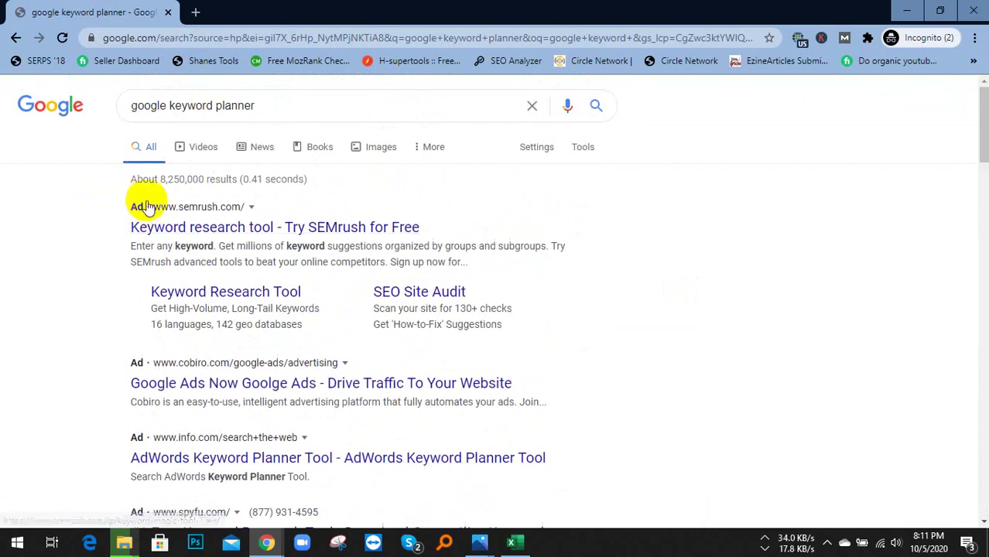
scroll(145, 205, down, 8)
scroll(213, 233, down, 1)
scroll(154, 263, up, 1)
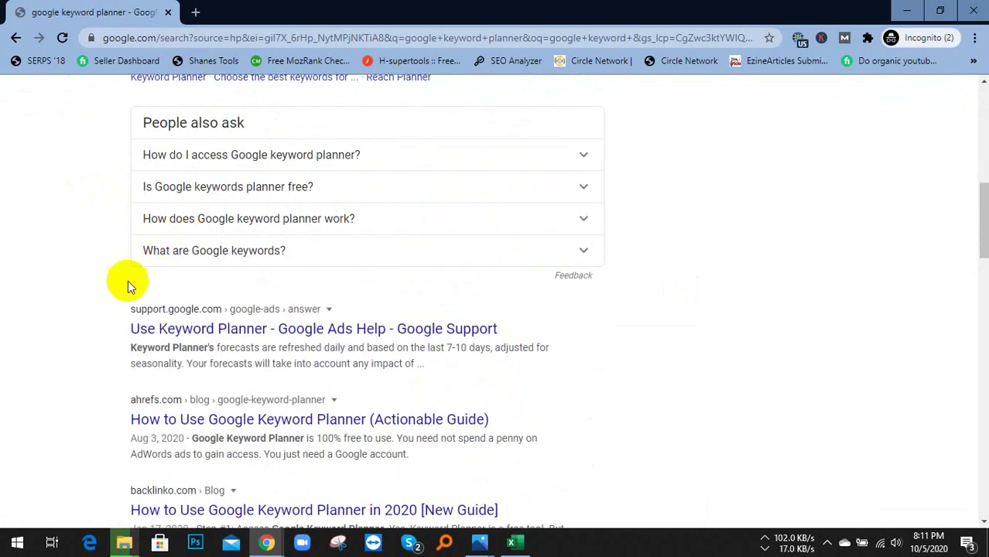
scroll(132, 309, down, 2)
scroll(226, 293, down, 4)
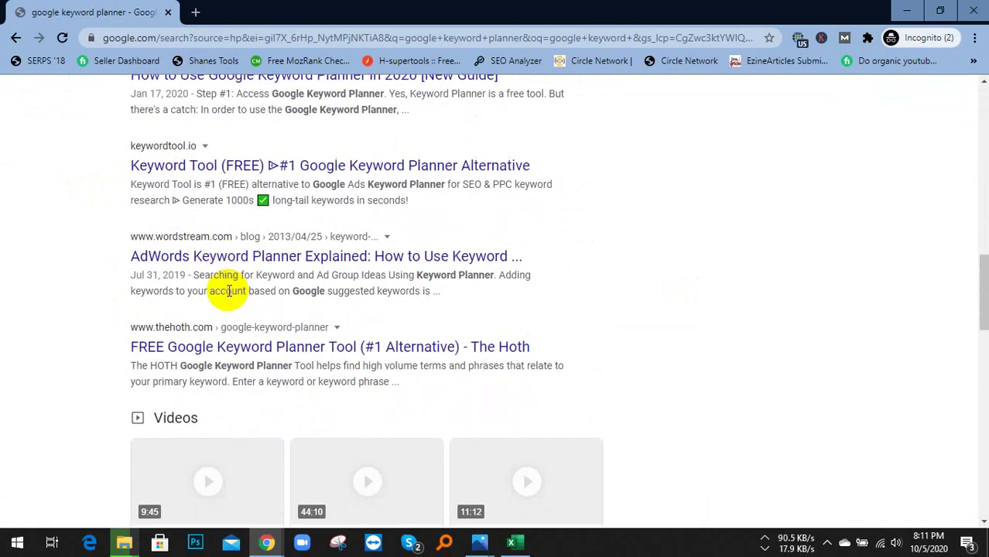
scroll(229, 293, up, 10)
scroll(231, 264, up, 1)
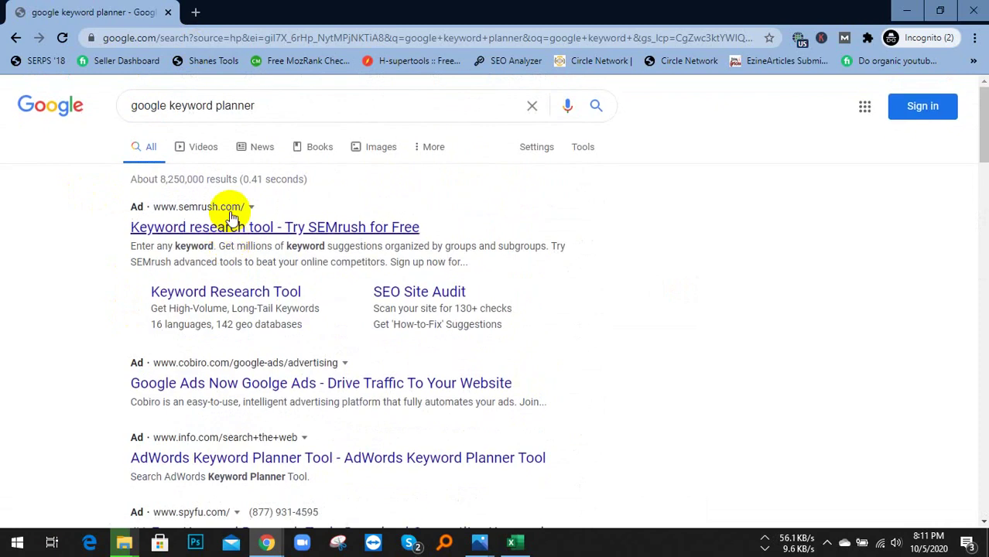
scroll(226, 205, down, 3)
scroll(230, 215, down, 5)
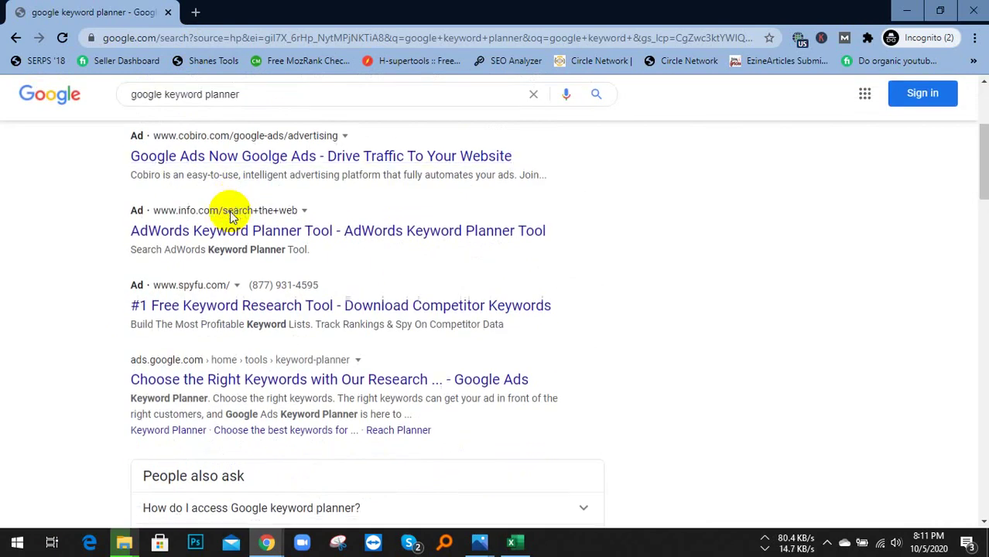
scroll(115, 255, down, 4)
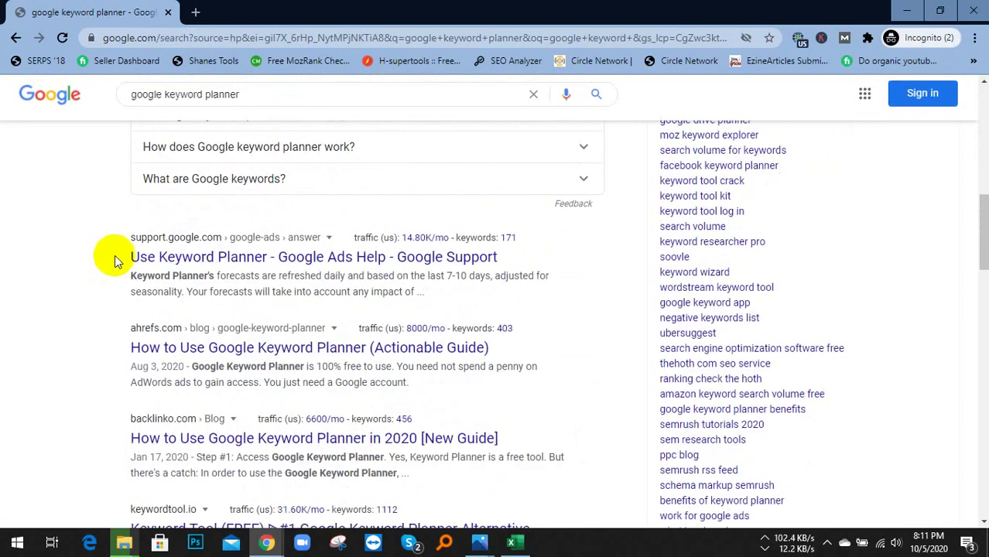
scroll(119, 255, up, 3)
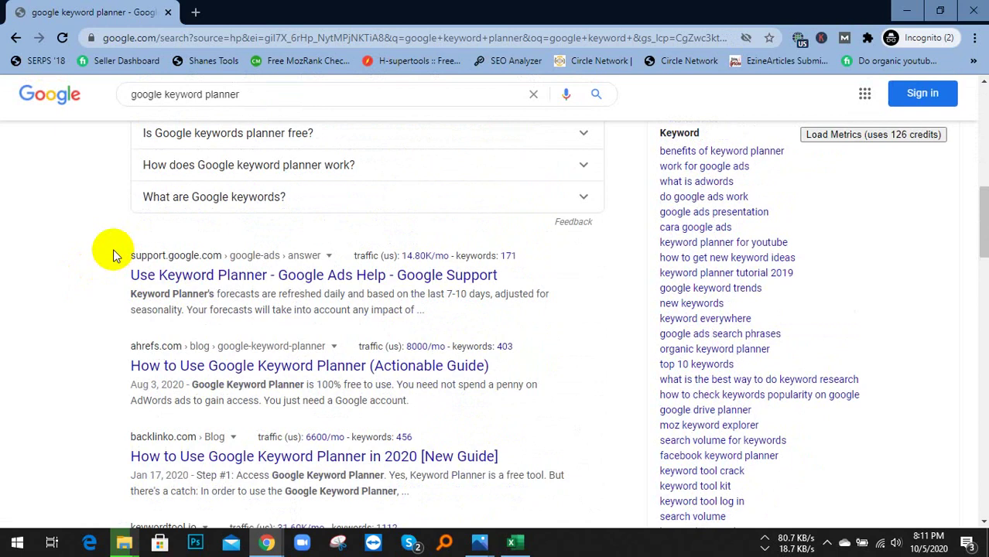
scroll(113, 249, up, 5)
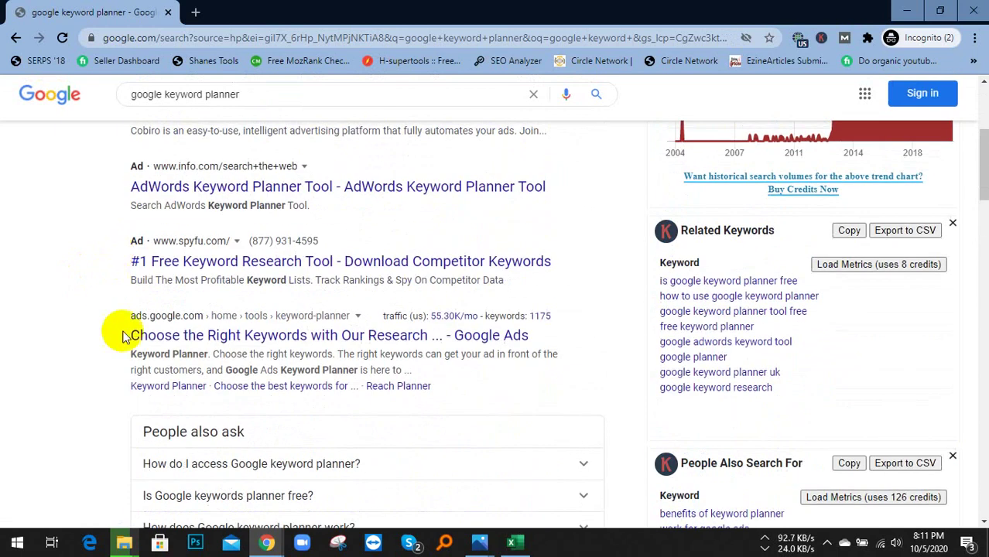
- Open the ads.google.com Keyword Planner page, dismiss the chat popup, and launch the Keyword Planner tool
click(209, 341)
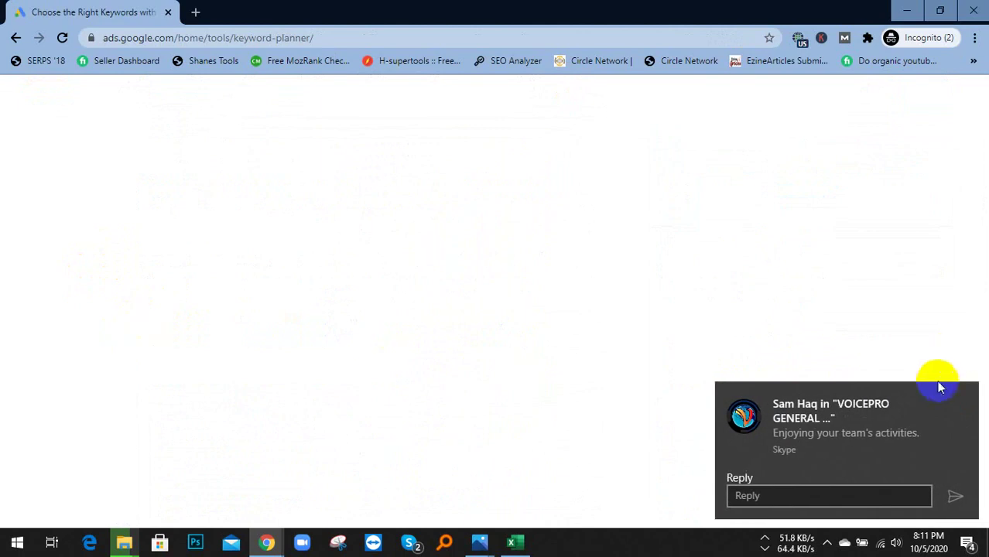
click(964, 397)
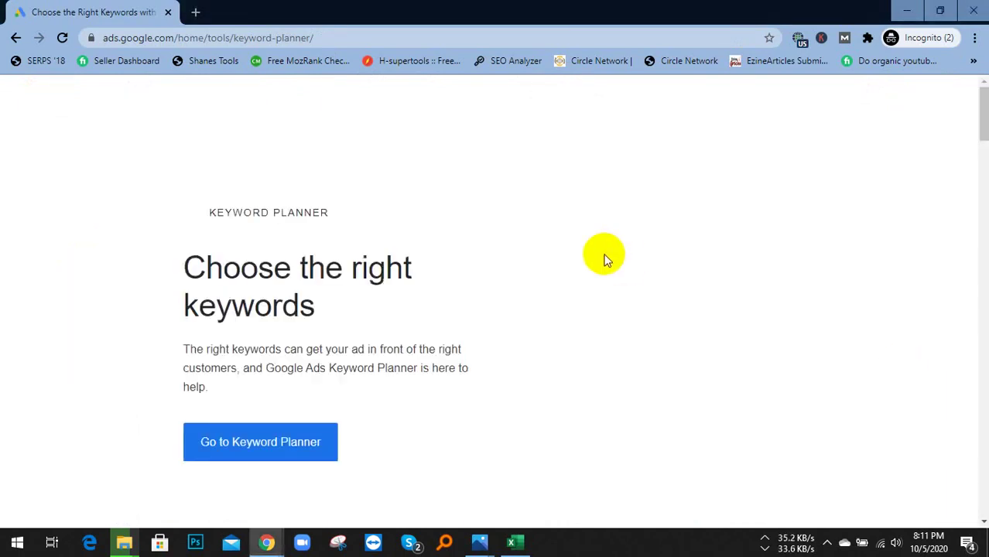
click(285, 449)
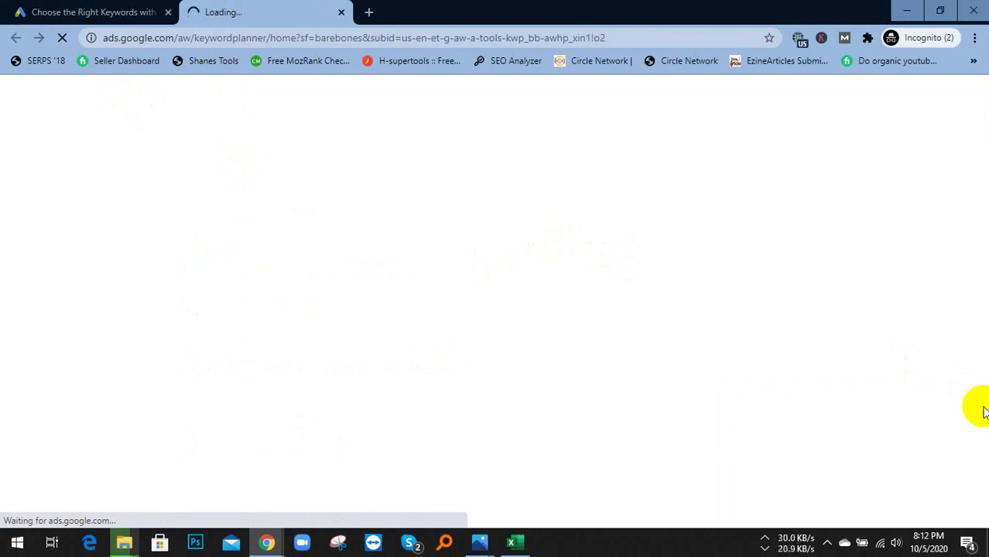
- Sign in to Google Ads with the saved account e-mail and the account password
click(844, 541)
click(828, 542)
click(815, 489)
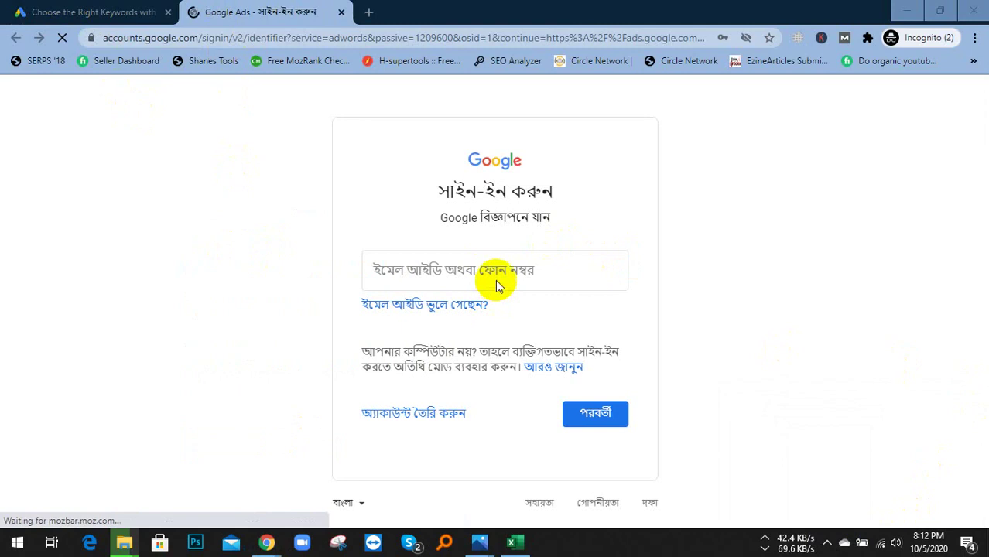
click(497, 280)
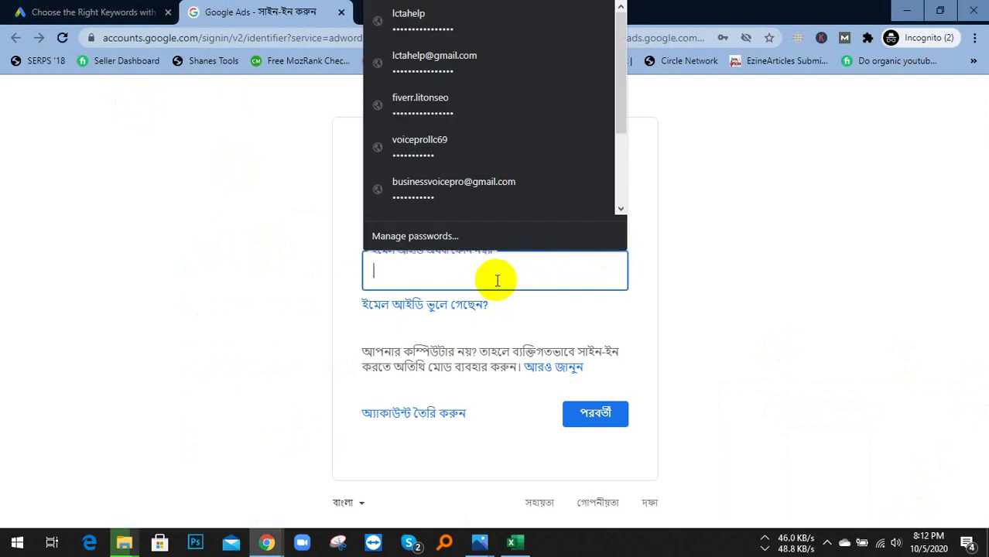
text(mdl)
click(432, 309)
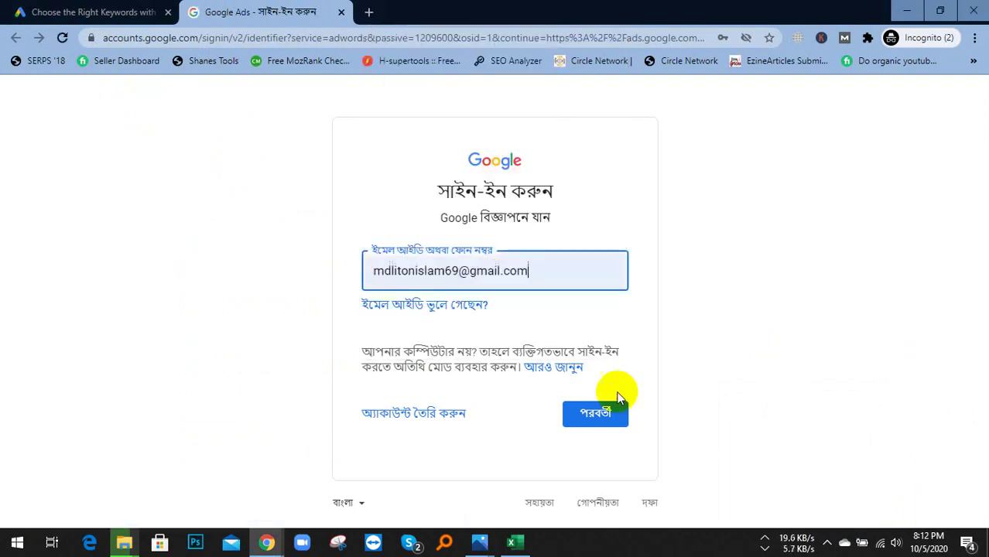
click(588, 415)
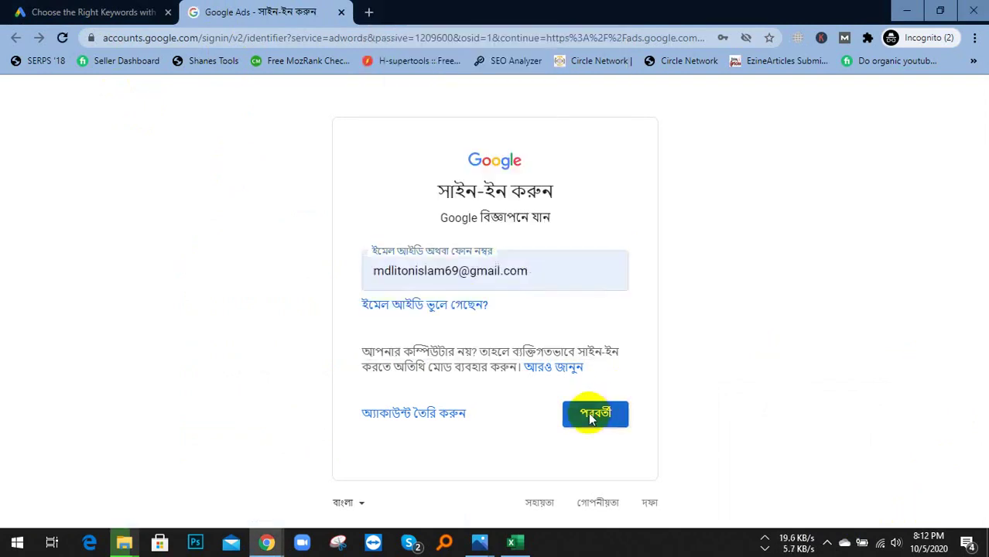
click(483, 285)
text(a)
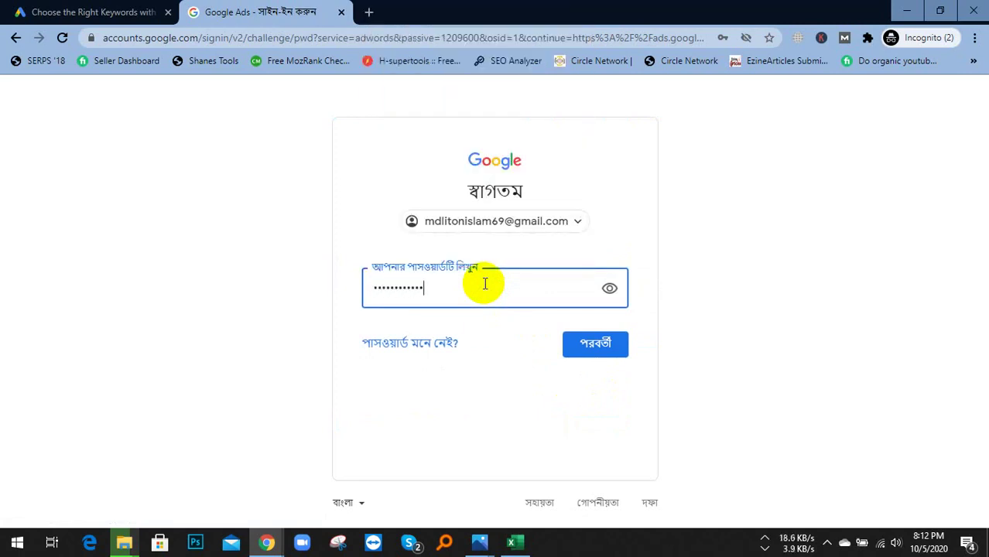
text(..)
key(Return)
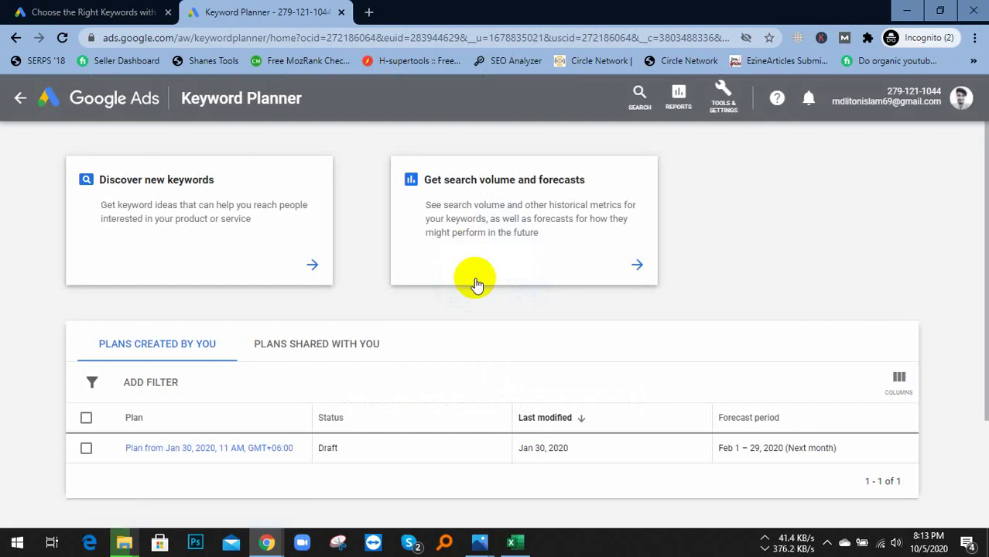
- Check the speaker volume, then choose Discover new keywords in Keyword Planner
click(902, 546)
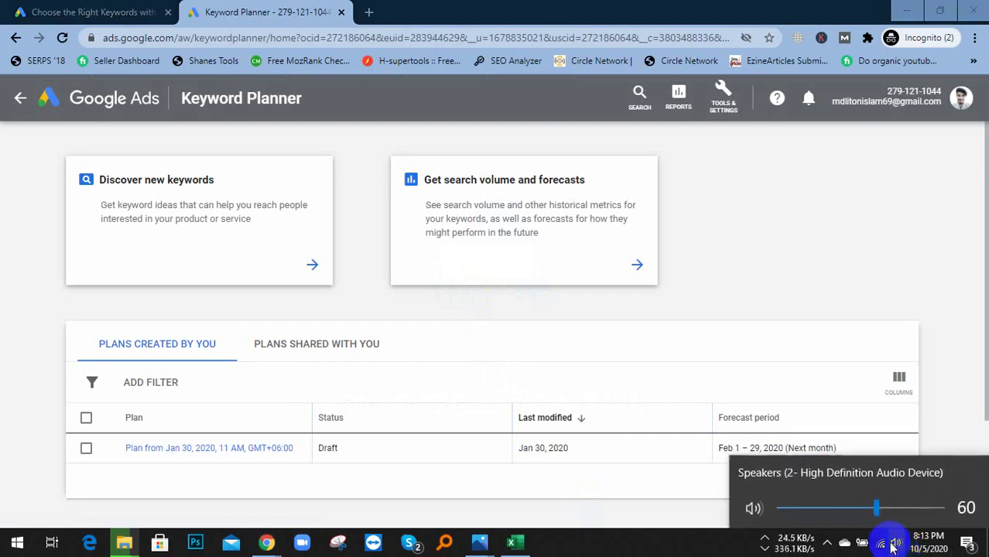
click(651, 545)
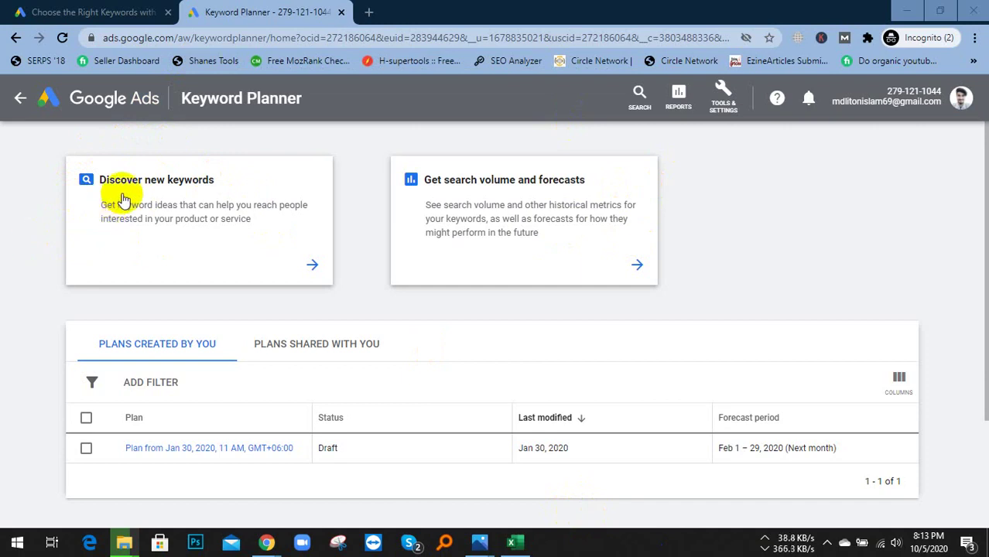
click(179, 203)
click(178, 203)
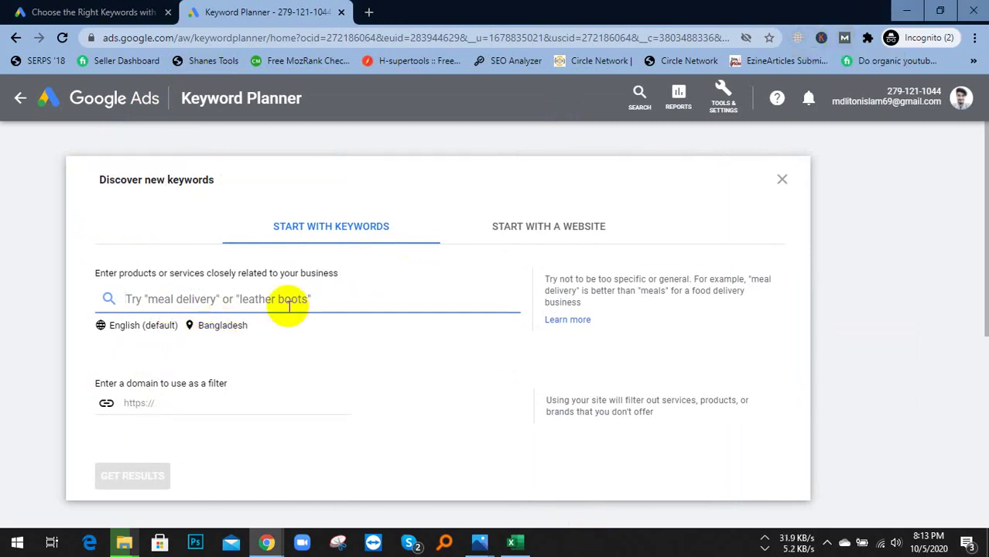
- Replace the Bangladesh target location with United States and save it
click(230, 328)
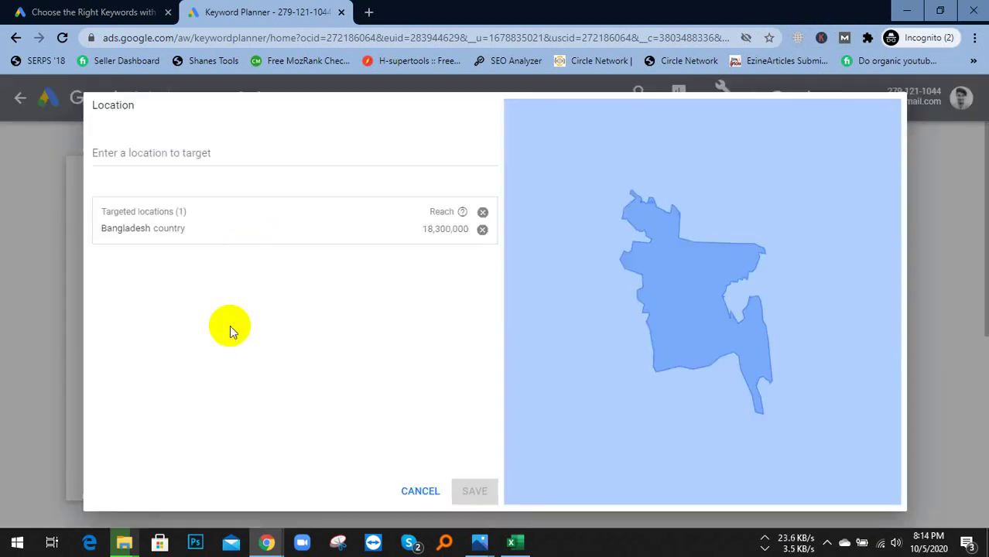
click(481, 230)
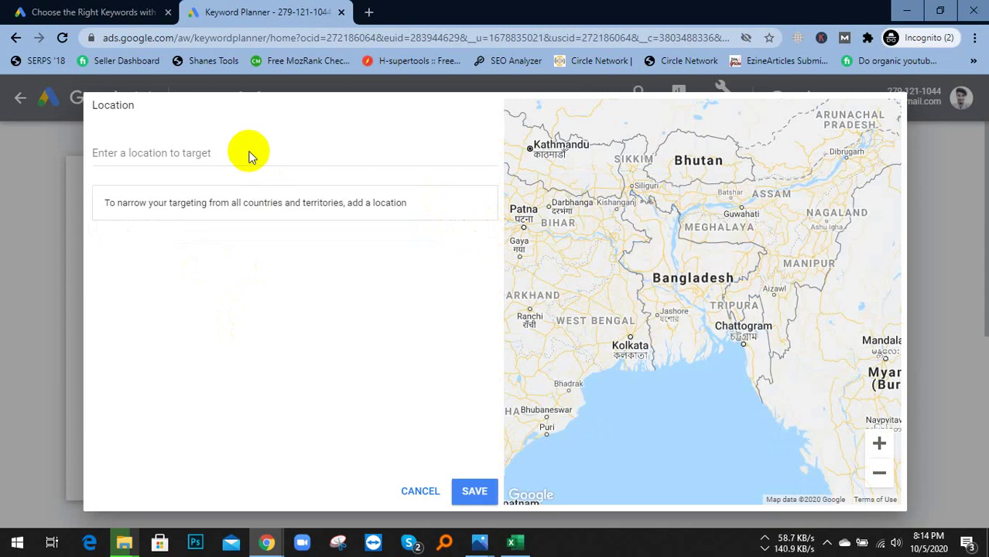
click(250, 151)
text(usa)
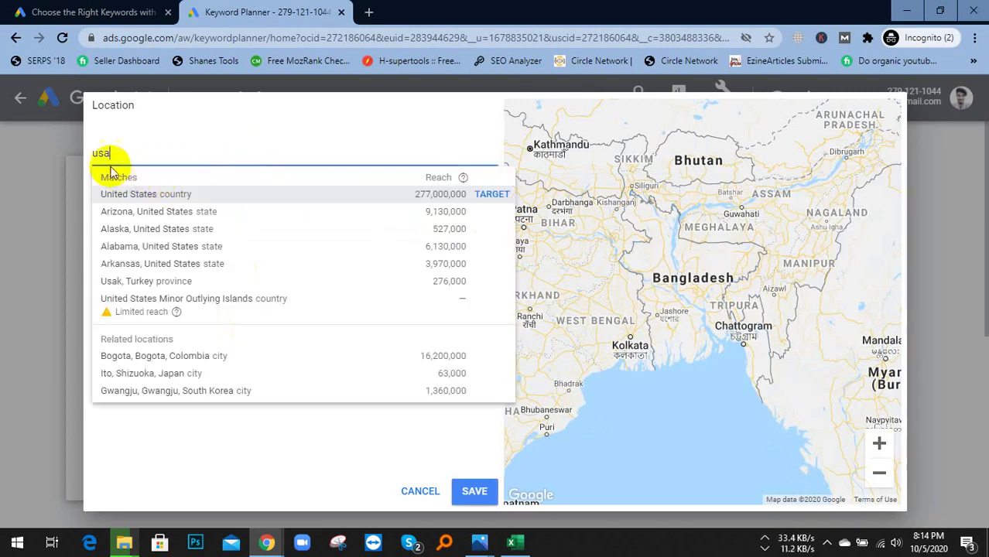
click(114, 197)
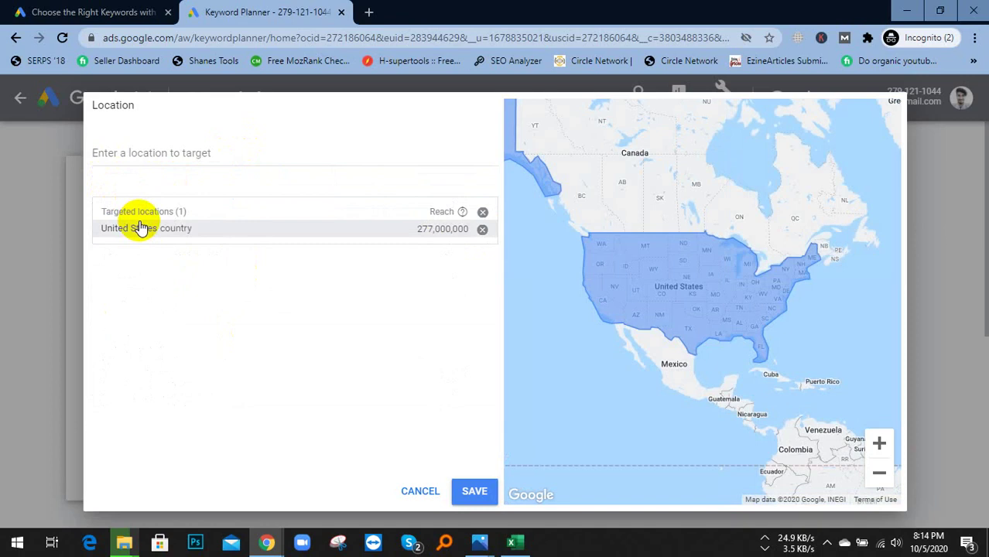
click(475, 492)
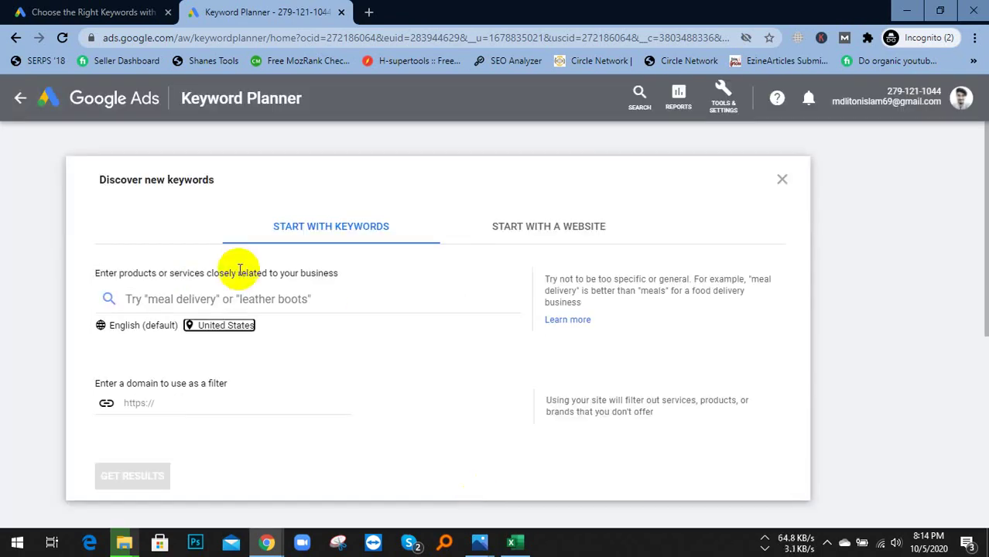
click(176, 302)
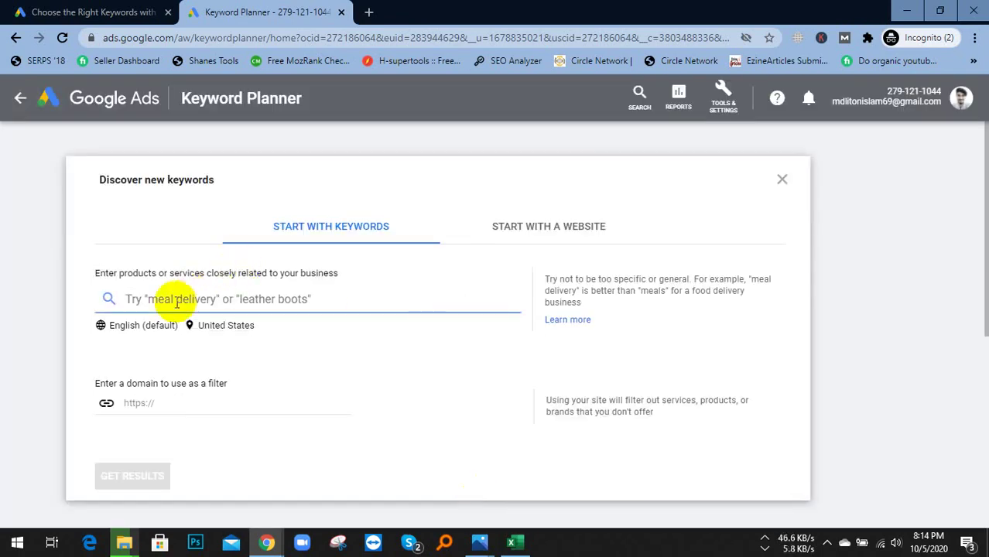
- Open a new tab, copy 'Fishing' from Excel cell C3, then return to the Keyword Planner tab
click(370, 11)
click(513, 540)
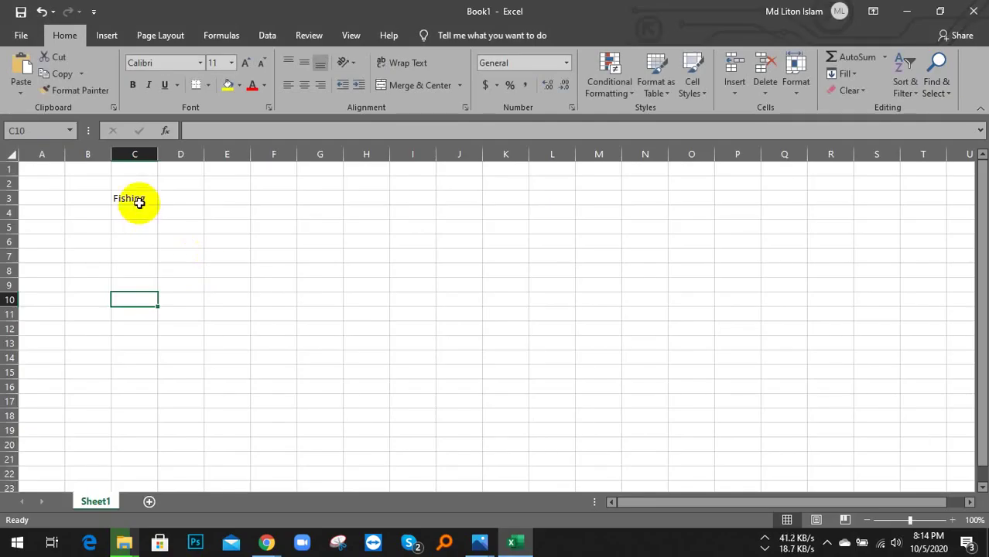
click(138, 199)
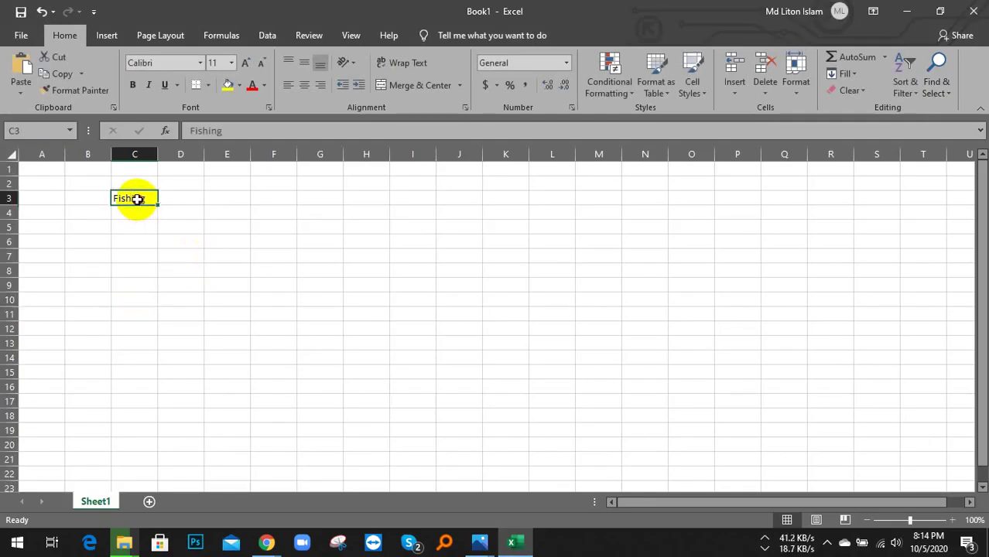
double_click(136, 199)
right_click(133, 202)
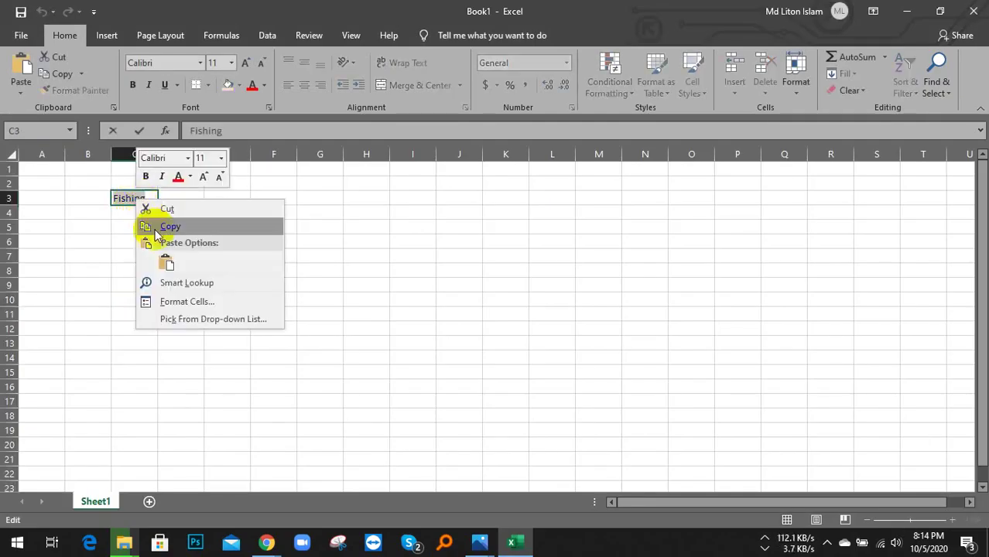
click(155, 225)
key(alt+Tab)
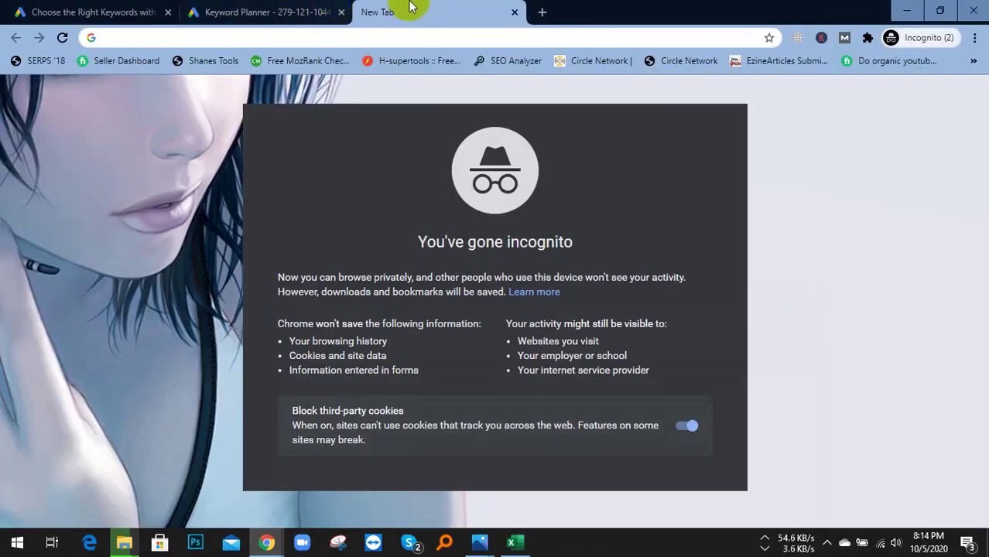
click(287, 12)
right_click(155, 294)
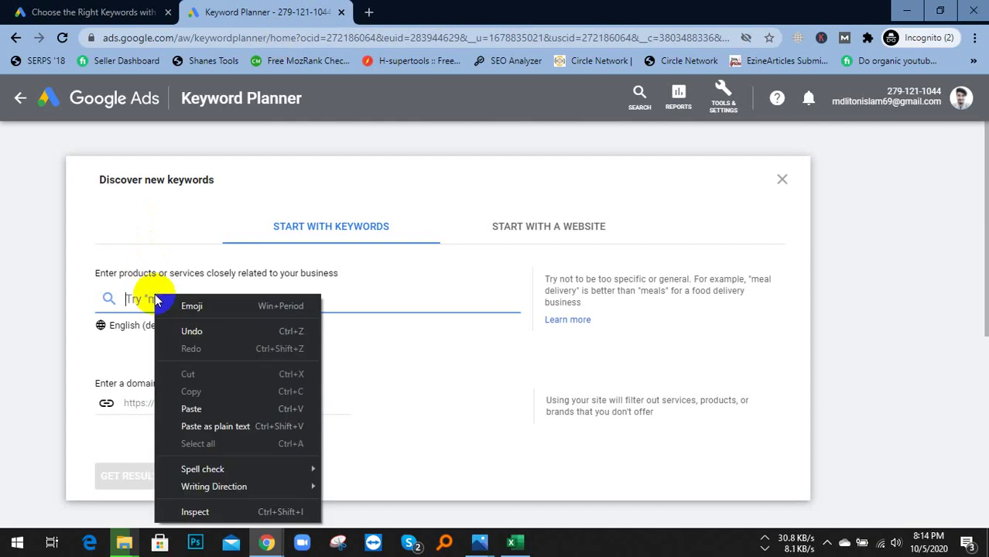
click(193, 409)
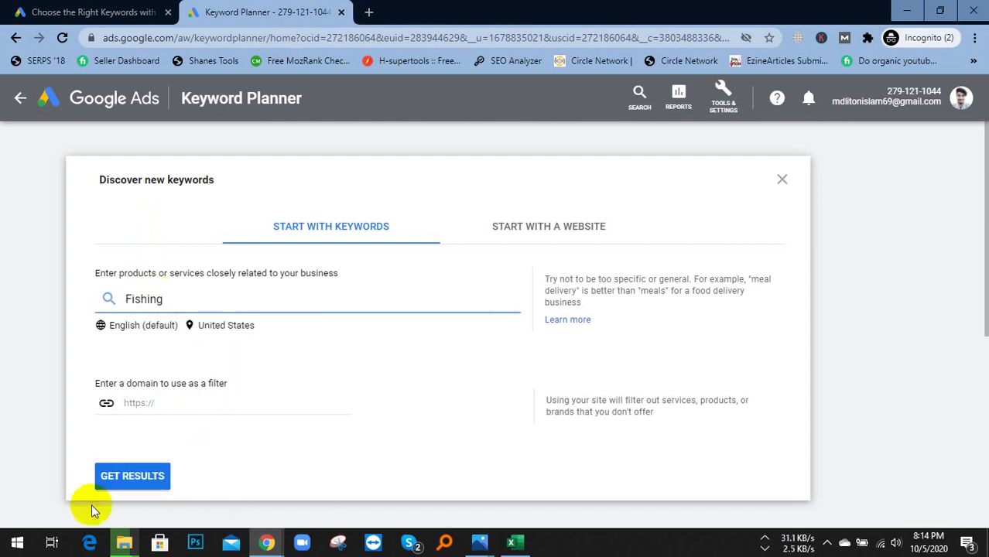
click(117, 488)
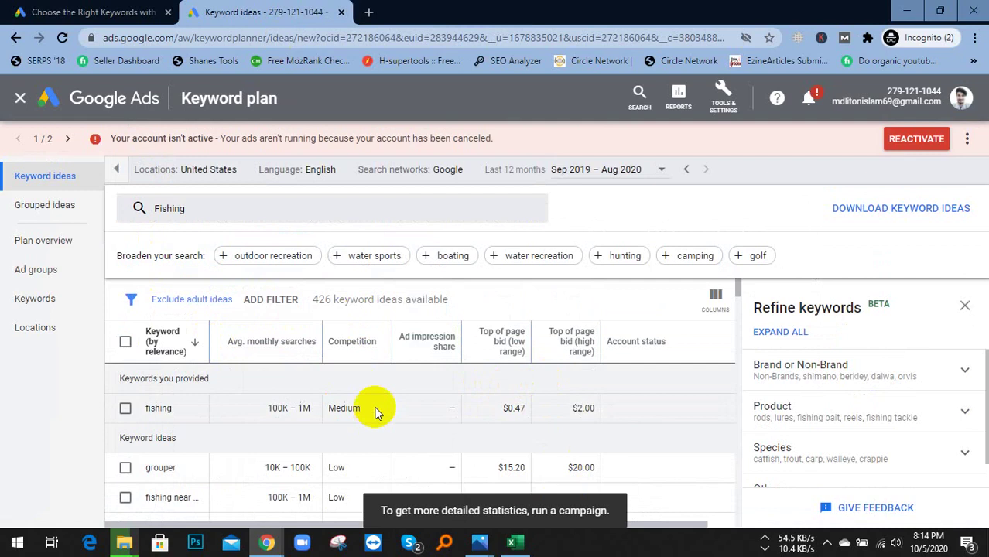
scroll(298, 404, down, 1)
scroll(221, 383, up, 1)
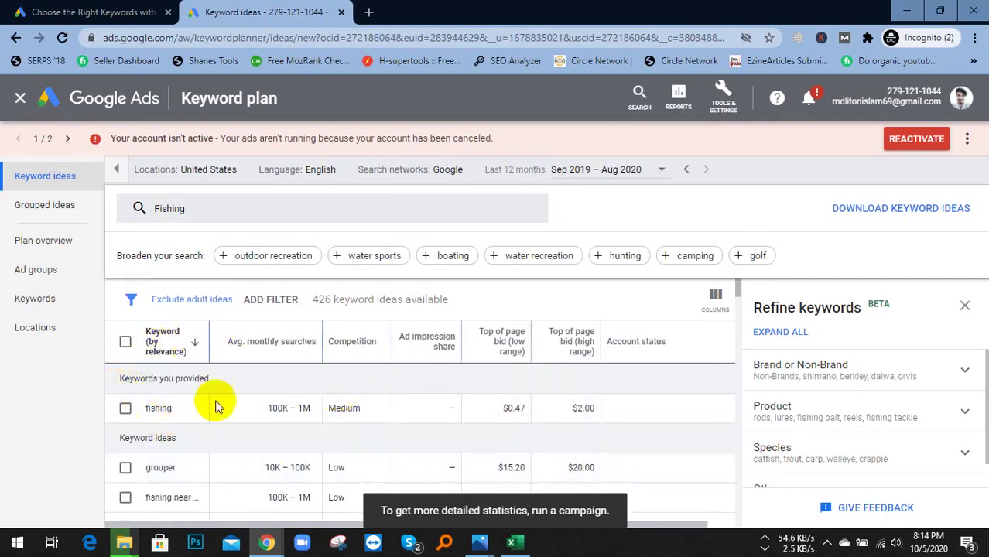
scroll(271, 372, down, 2)
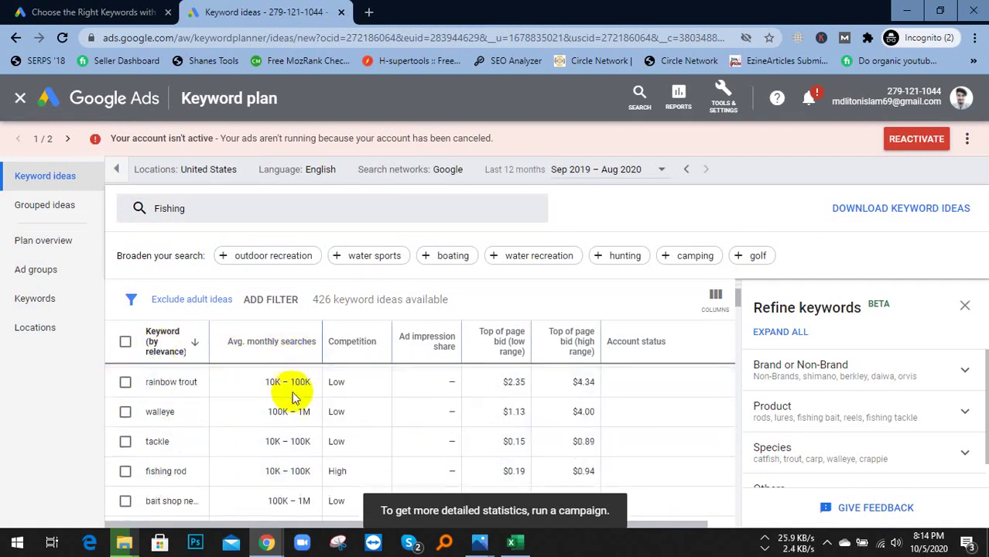
scroll(276, 398, up, 2)
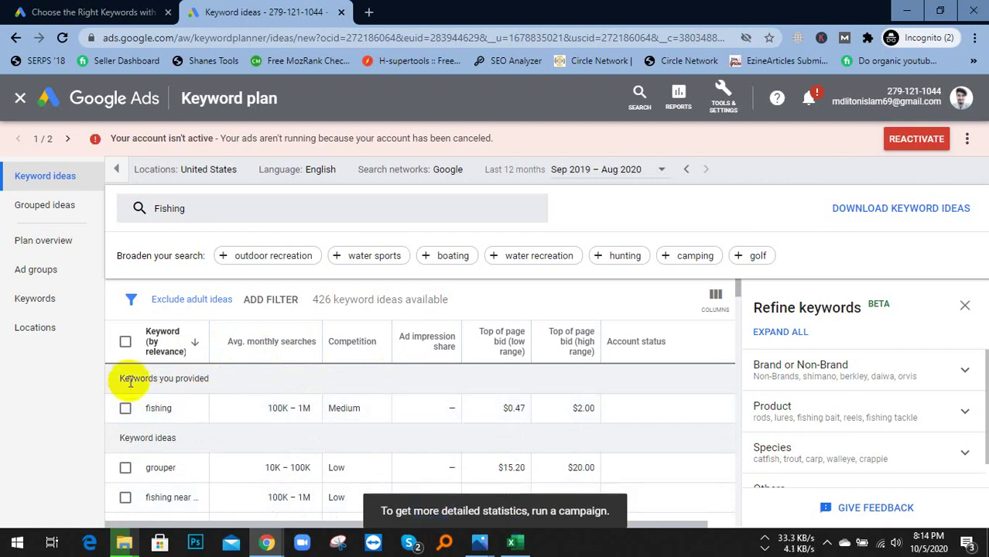
scroll(402, 449, down, 4)
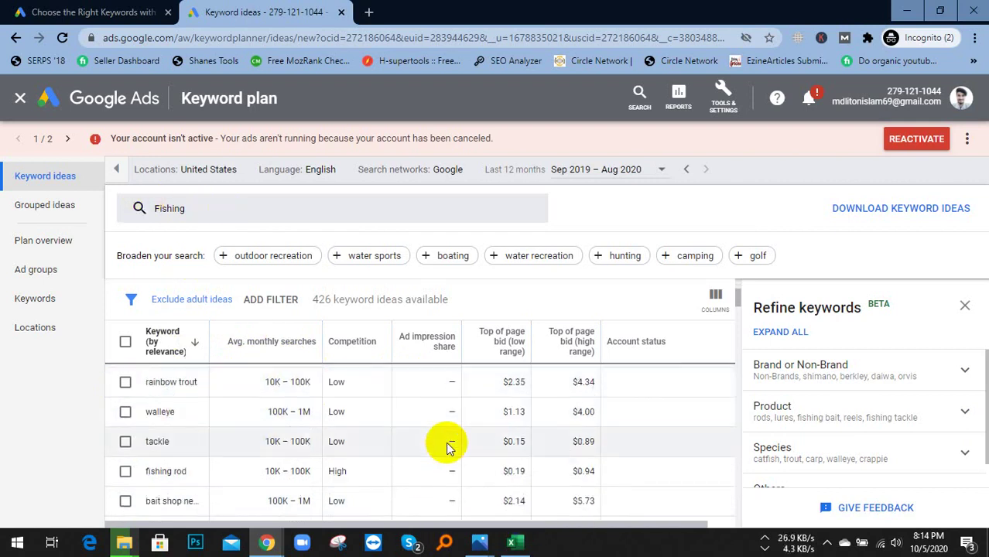
scroll(438, 444, up, 4)
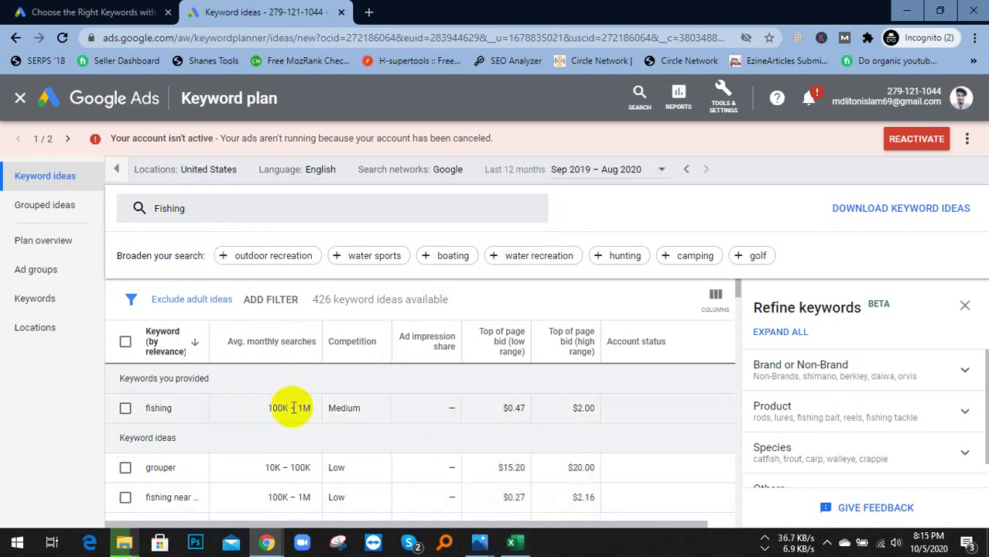
scroll(293, 409, down, 5)
scroll(293, 410, up, 10)
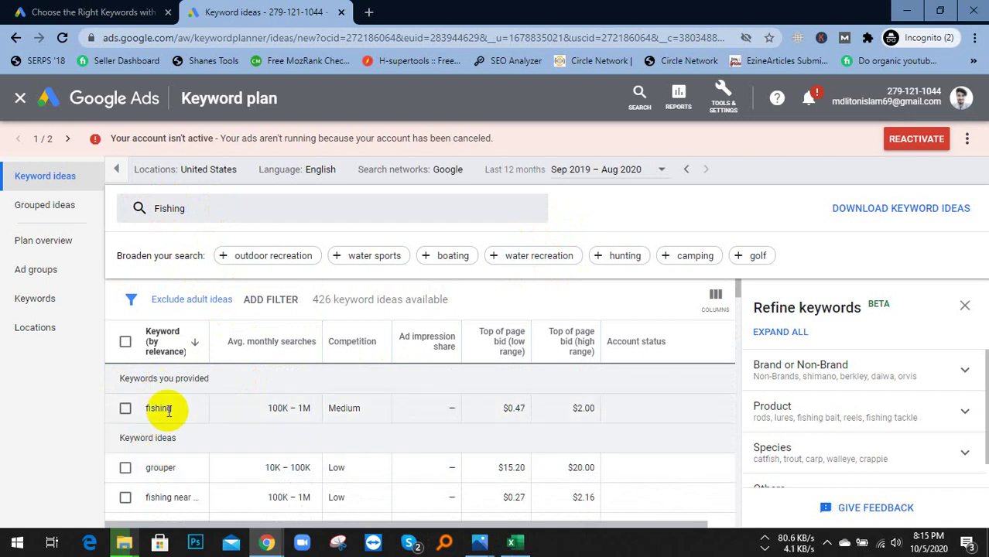
scroll(166, 409, down, 5)
scroll(168, 410, down, 3)
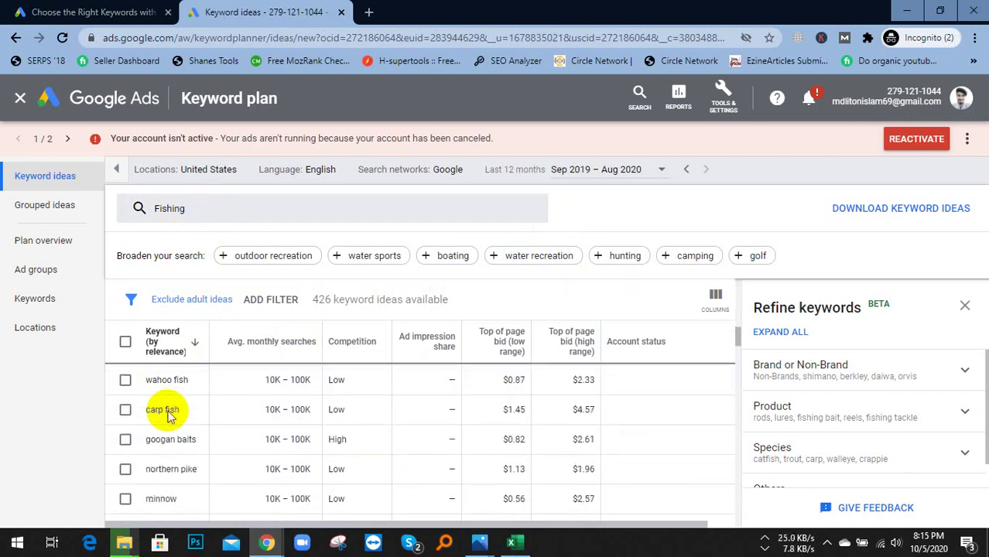
scroll(164, 411, up, 8)
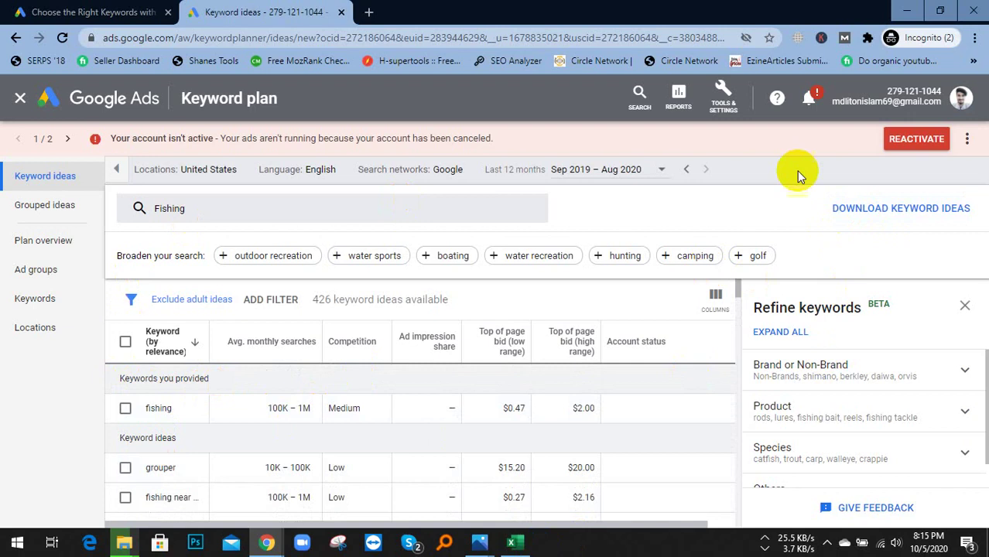
- Download the Fishing keyword ideas as a .csv file, then bring Excel's Book1 back to the front
click(902, 209)
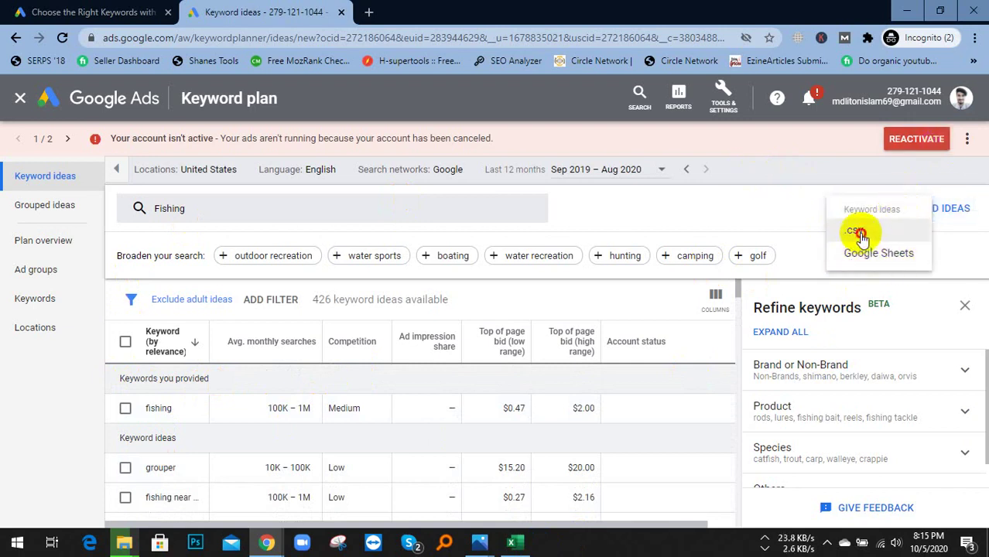
click(856, 233)
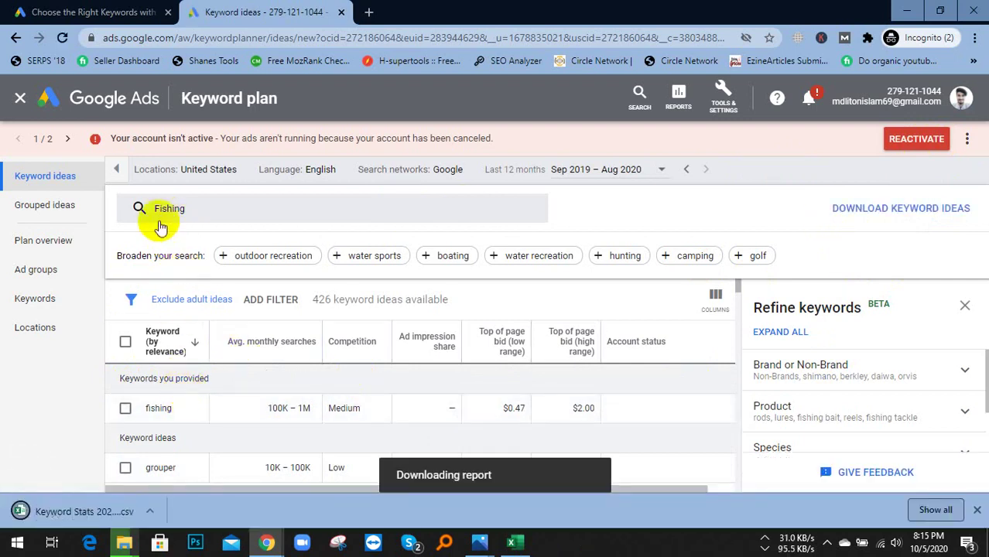
click(193, 212)
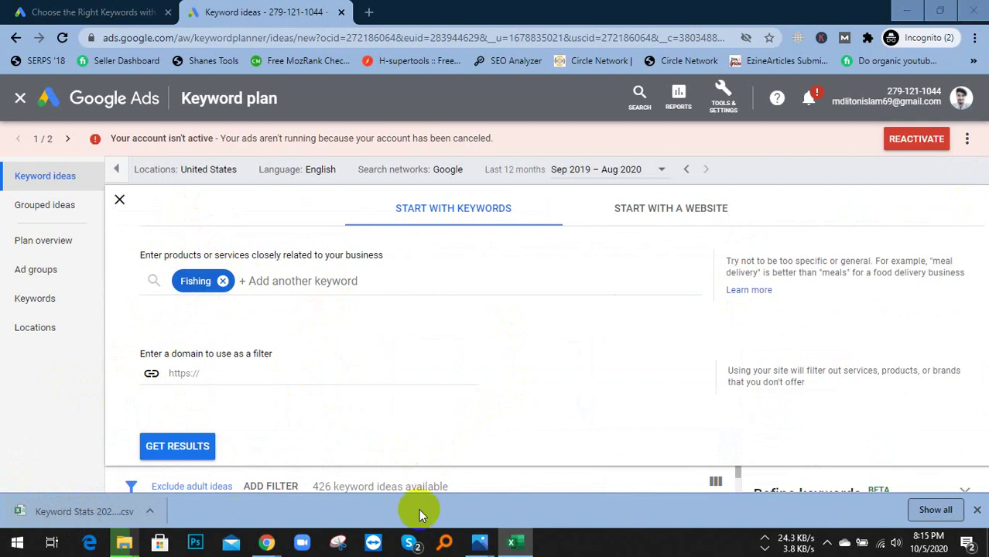
click(533, 546)
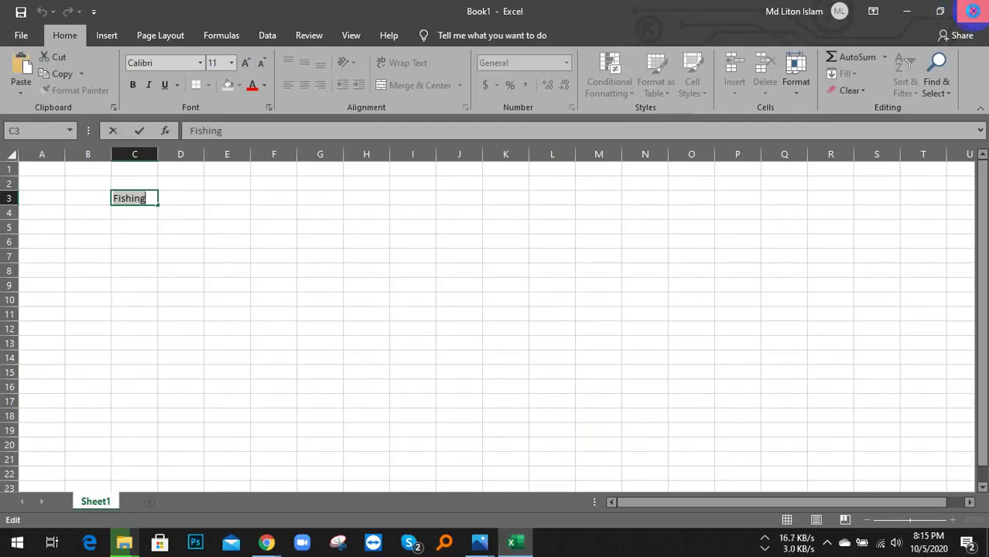
- Close the blank Book1 workbook, choosing Don't Save
click(973, 11)
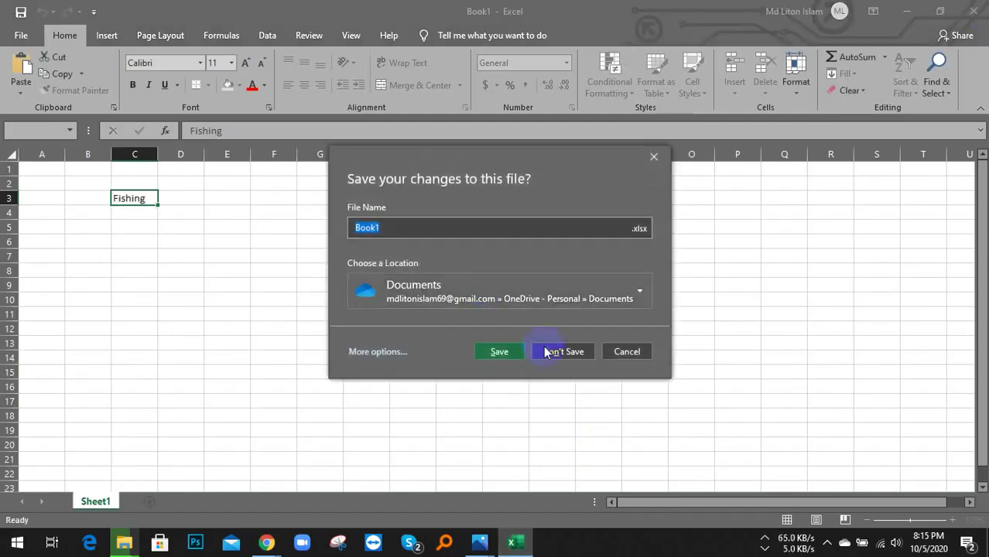
click(569, 359)
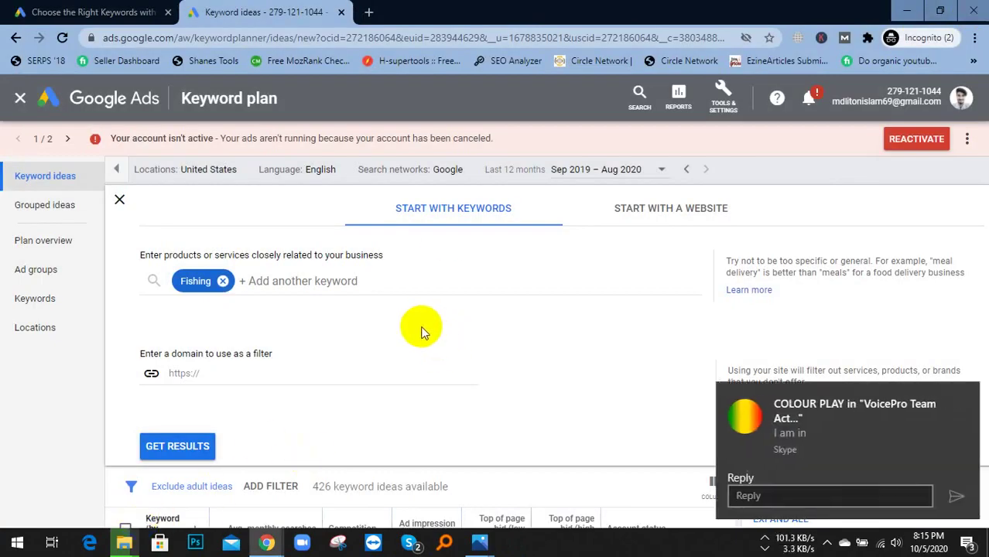
- Open the downloaded Keyword Stats 2020-10-05 CSV from Chrome's Downloads list in Excel, maximized
click(961, 395)
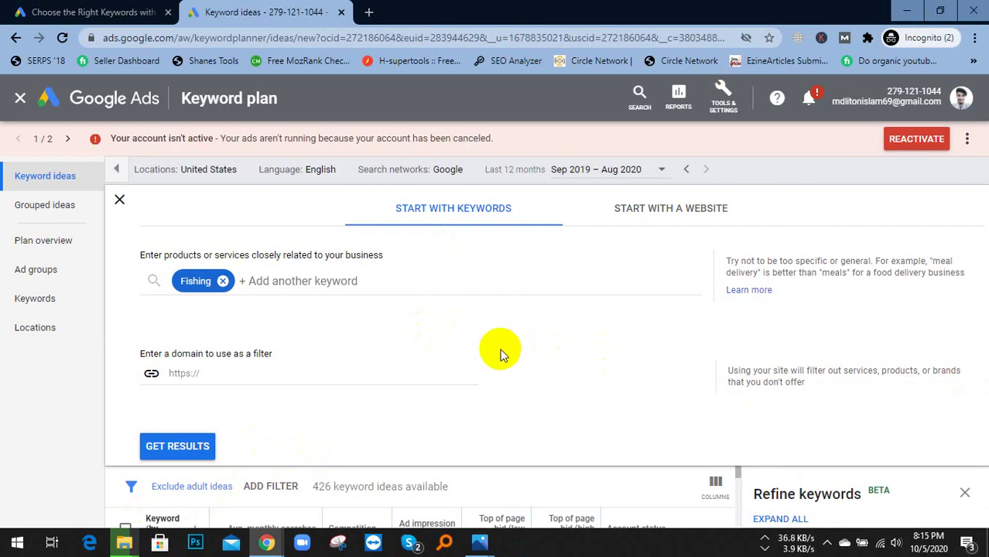
key(ctrl+j)
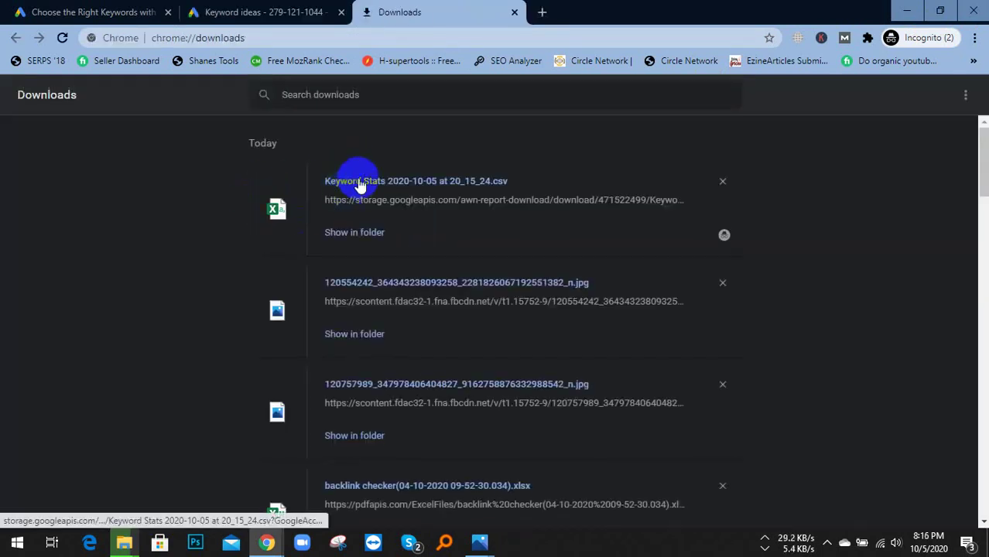
click(358, 183)
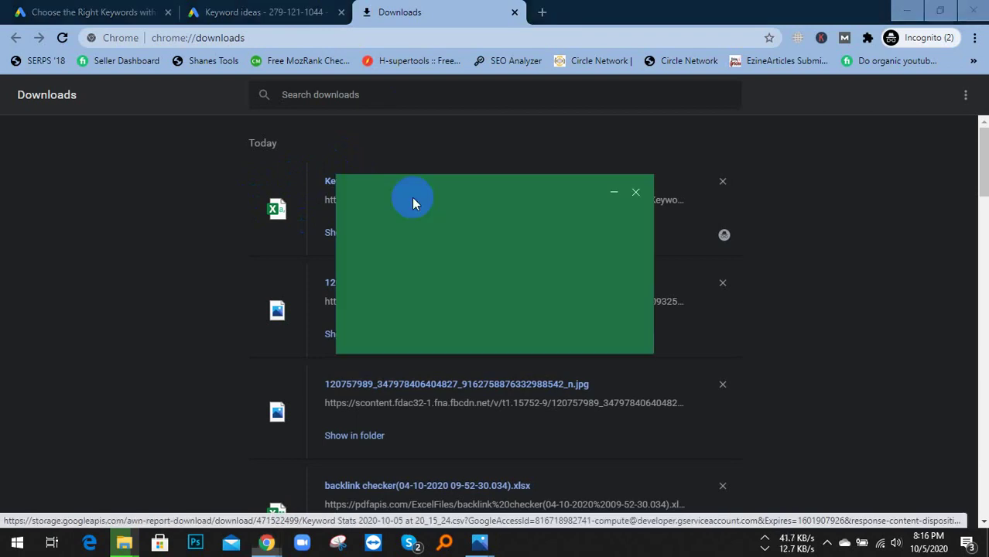
middle_click(403, 13)
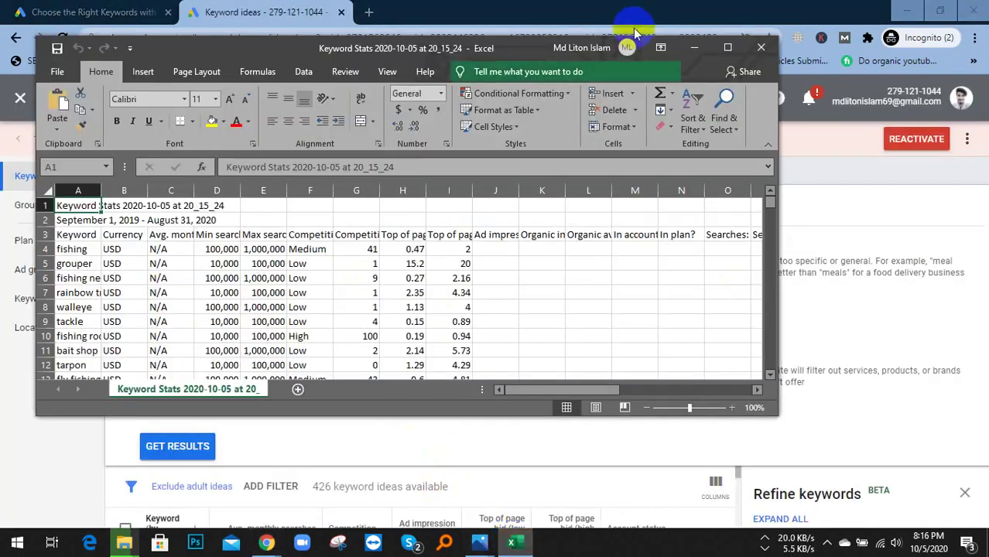
click(729, 49)
- AutoFit columns A, B and D so the keyword and search volume headings show fully
click(140, 286)
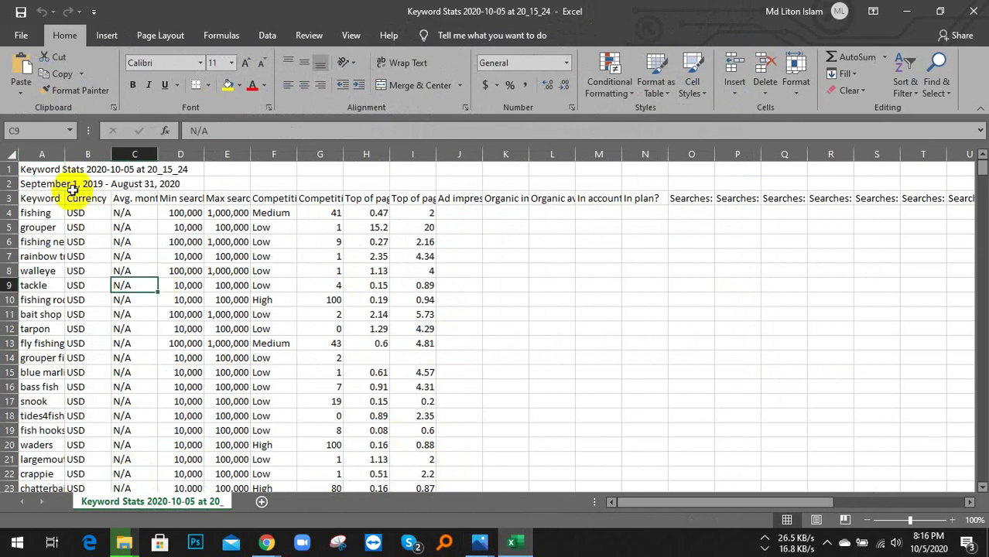
double_click(66, 154)
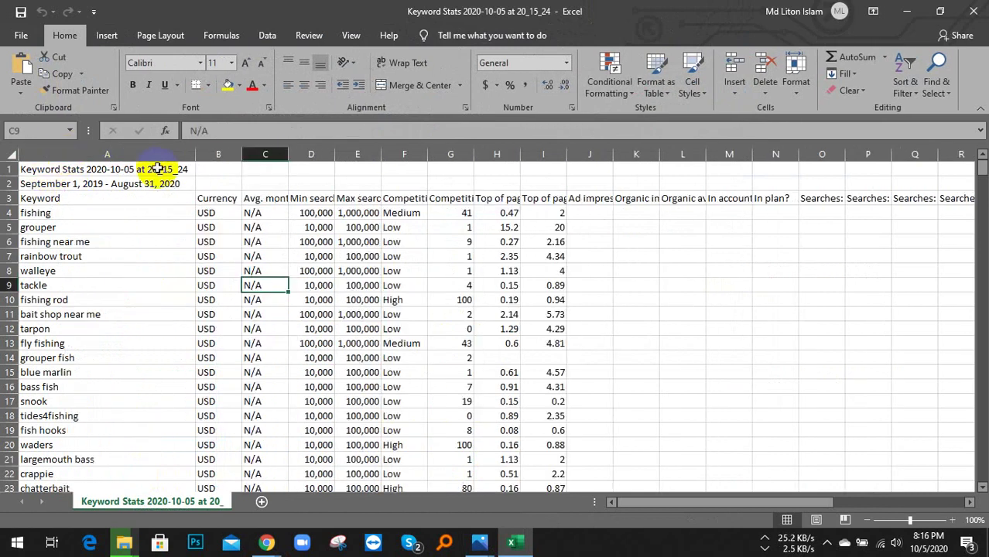
double_click(241, 154)
click(318, 225)
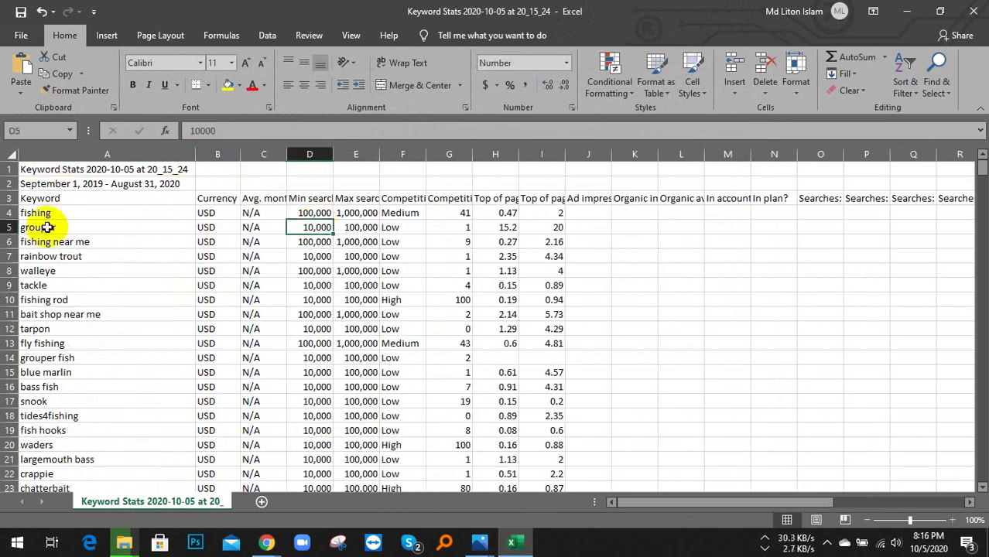
click(413, 268)
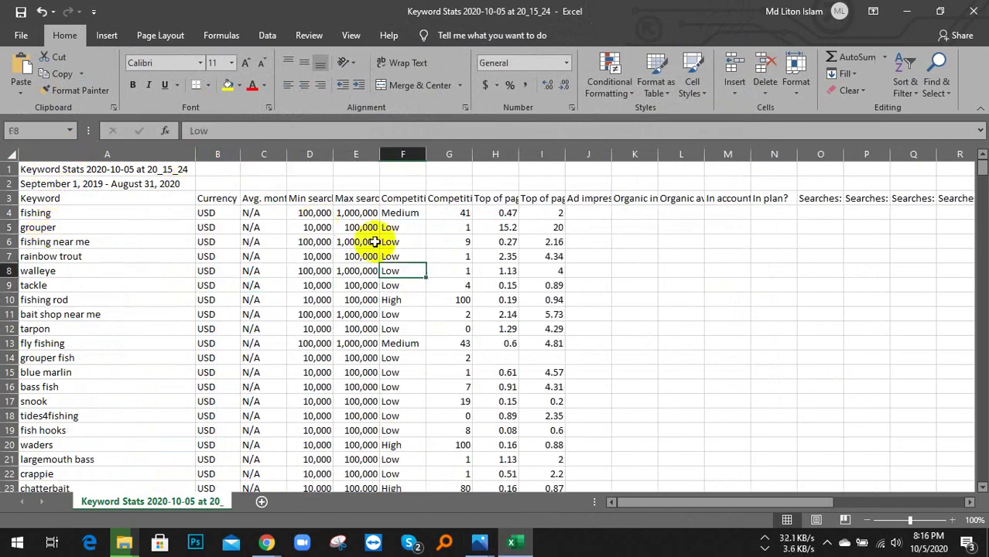
double_click(333, 154)
click(327, 270)
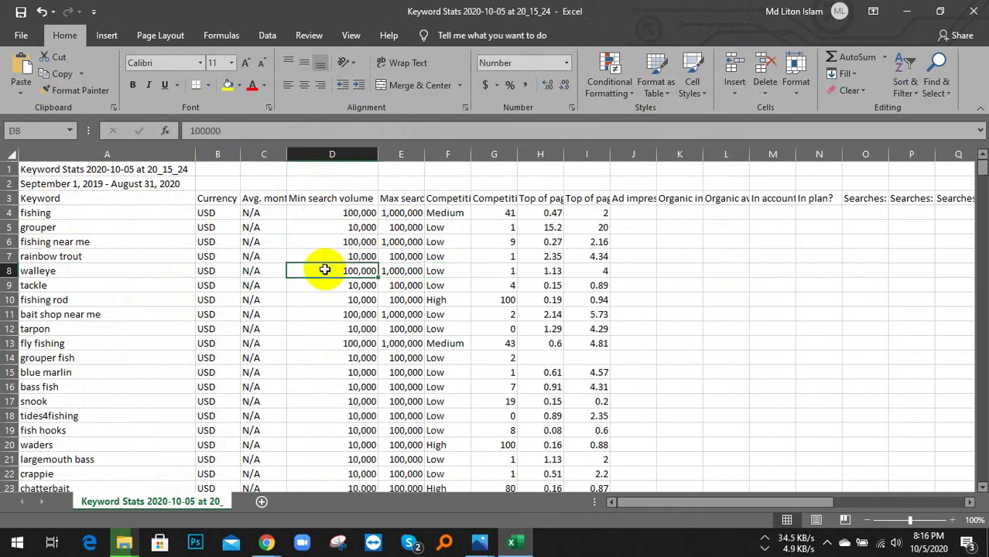
- Delete the Currency and Avg. monthly searches columns
right_click(216, 149)
click(242, 267)
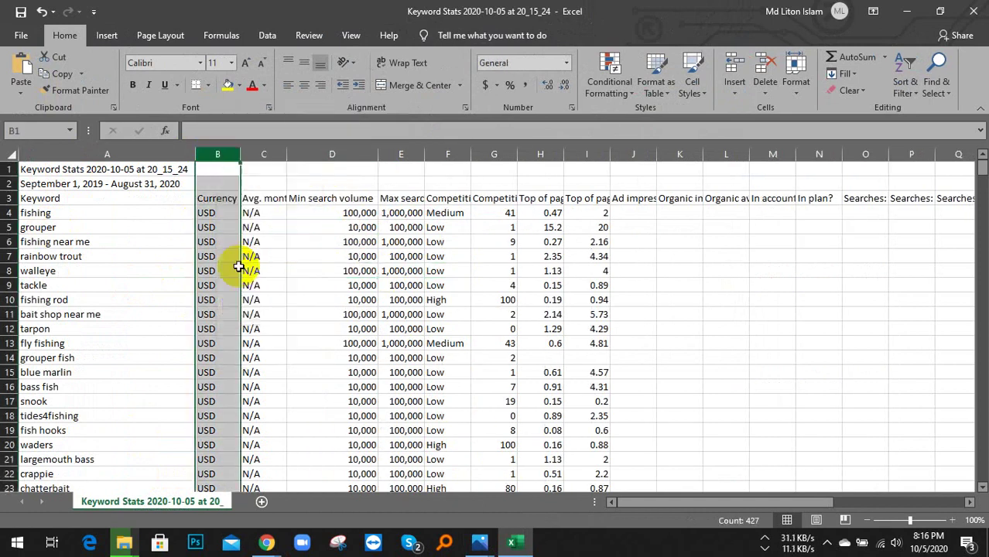
right_click(220, 151)
key(ctrl+minus)
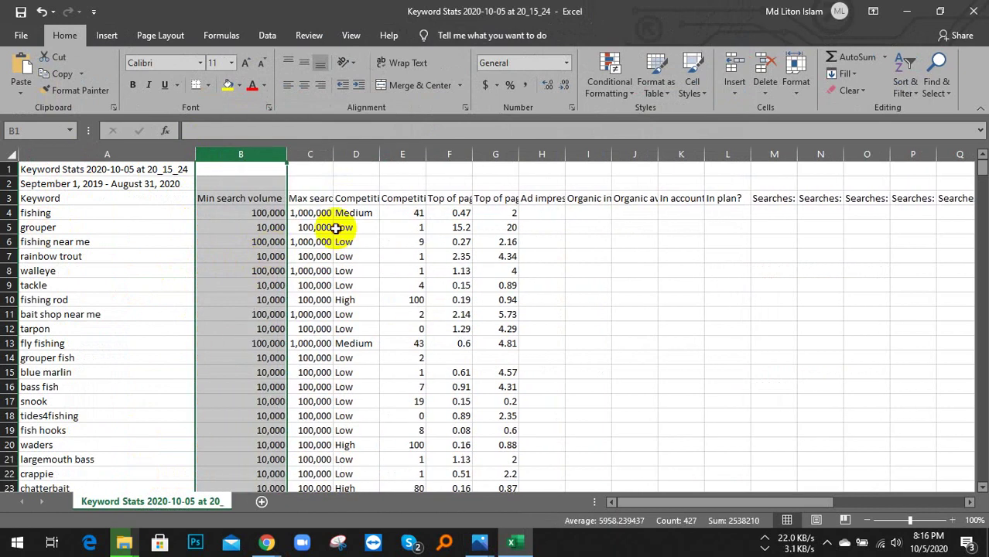
click(348, 228)
- Delete columns D through AF, leaving Keyword, Min and Max search volume
click(414, 153)
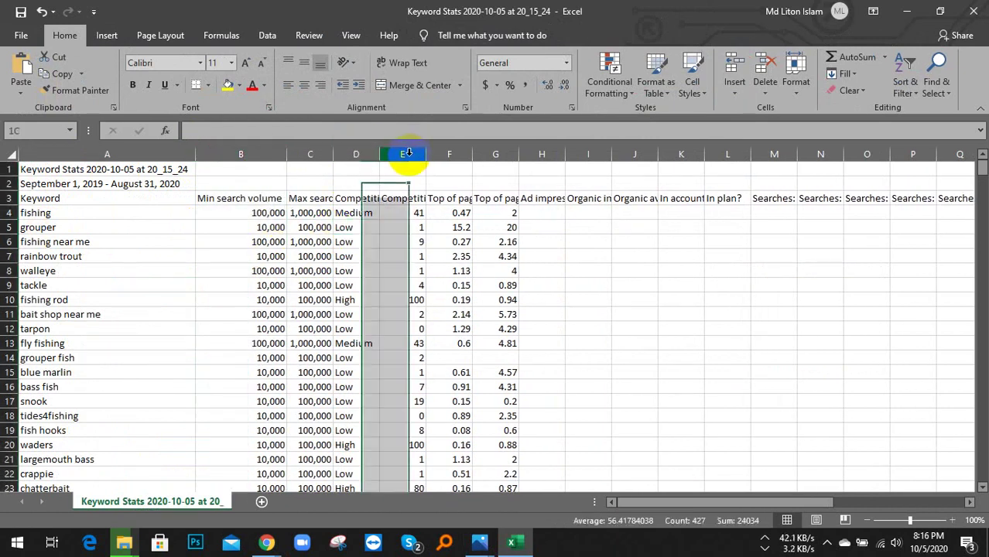
click(368, 152)
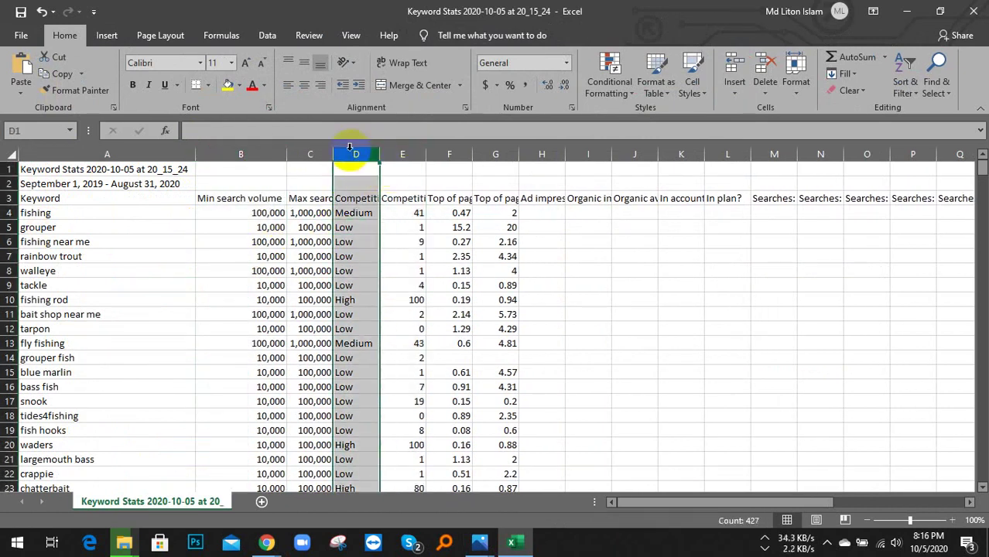
drag(350, 147, 981, 160)
right_click(687, 154)
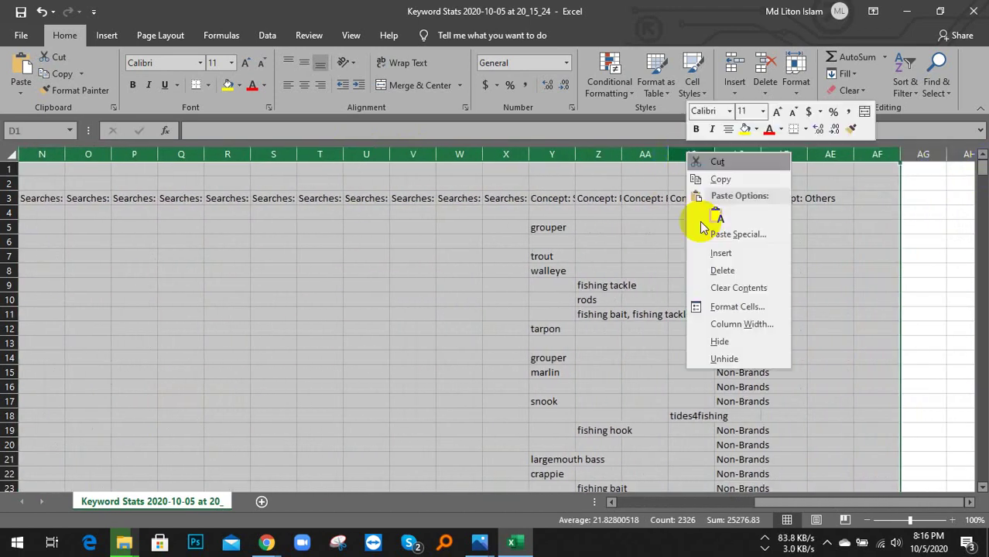
click(722, 285)
key(ctrl+Home)
click(249, 240)
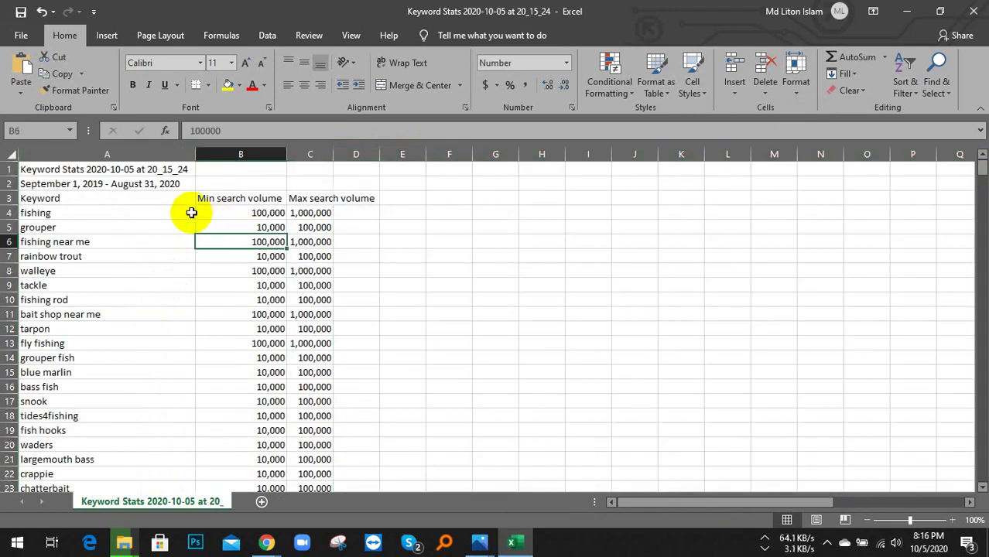
click(153, 226)
scroll(181, 254, down, 5)
scroll(181, 254, up, 5)
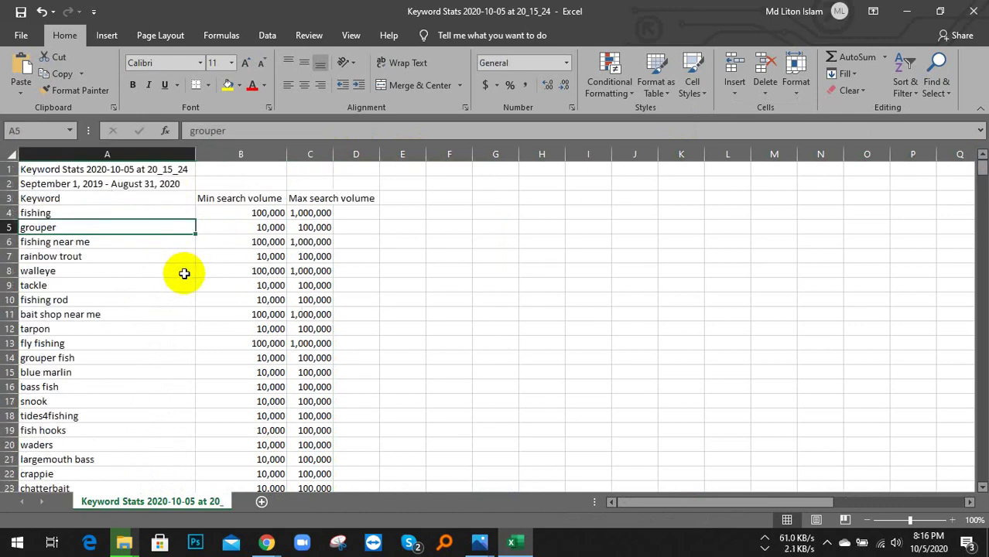
scroll(184, 273, down, 4)
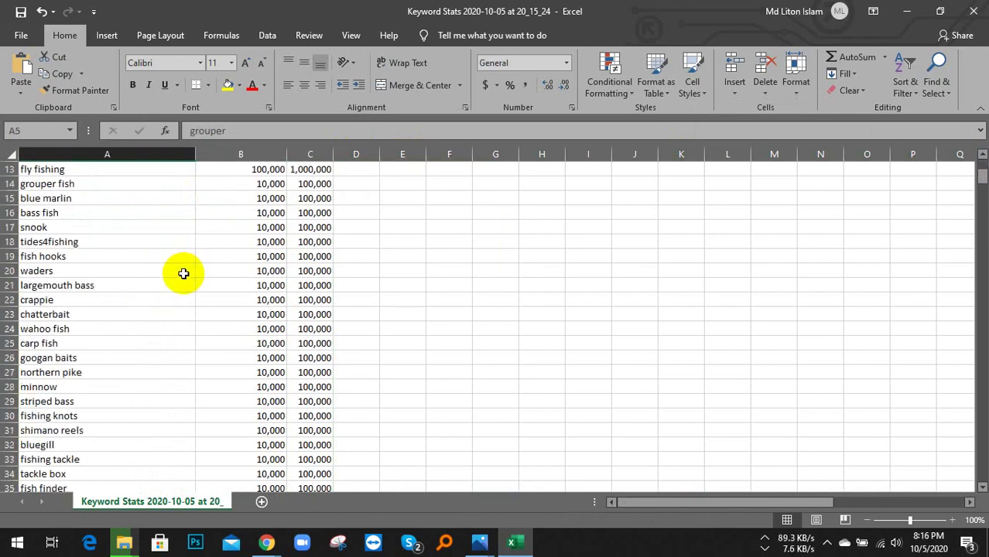
scroll(183, 273, up, 4)
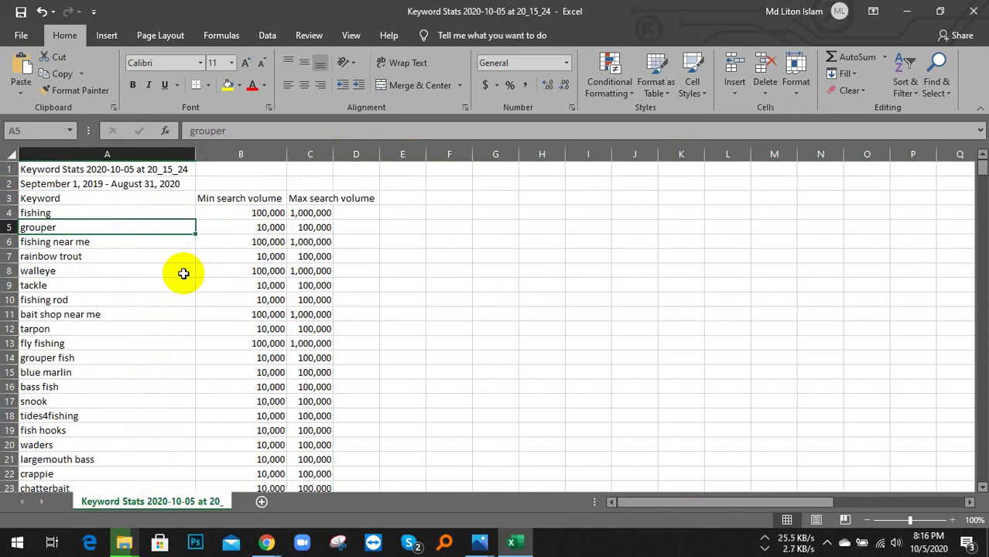
scroll(181, 277, down, 12)
scroll(181, 277, up, 12)
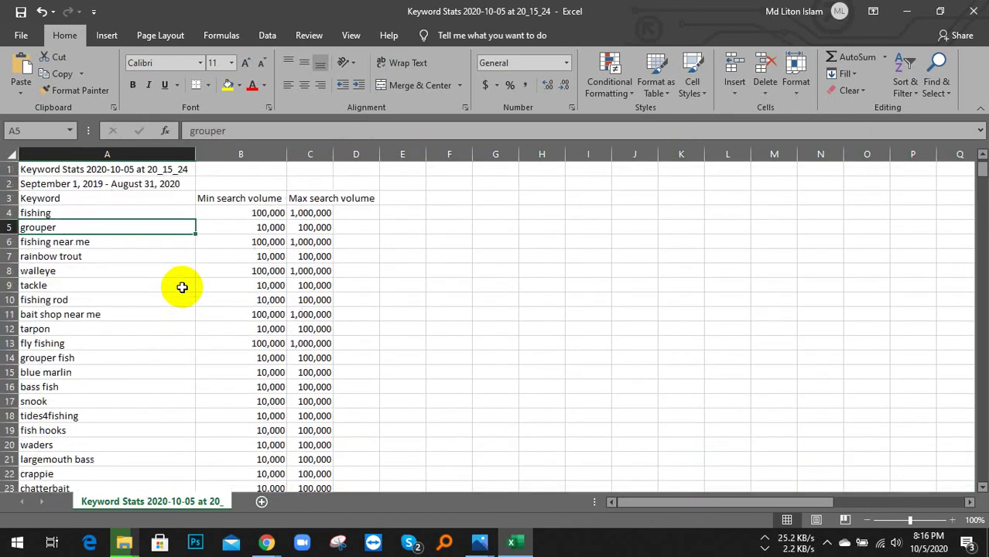
click(183, 247)
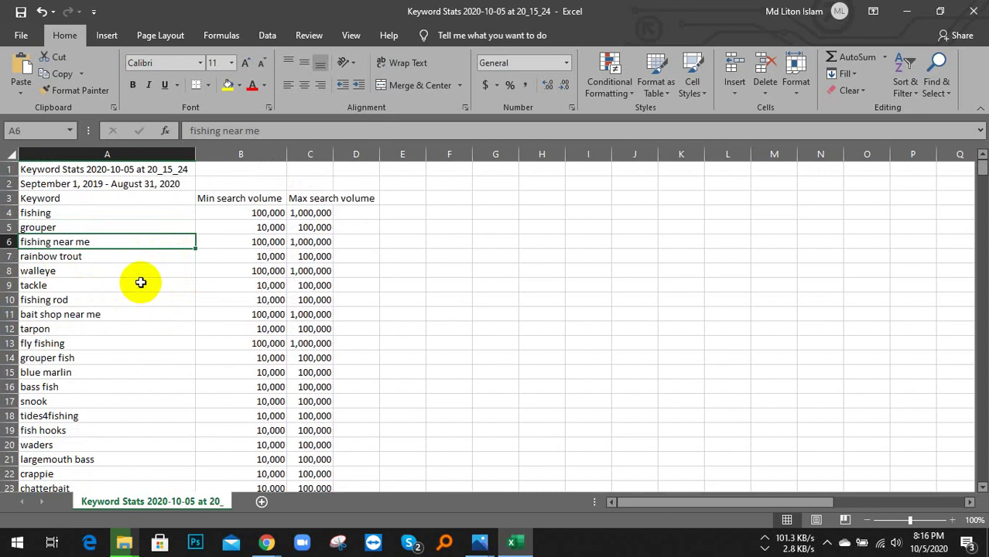
scroll(141, 282, down, 14)
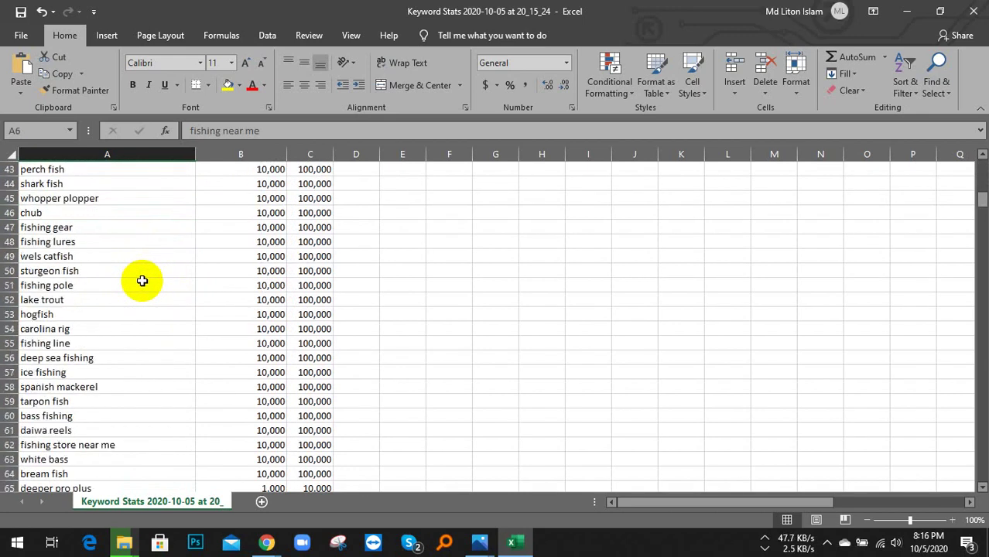
scroll(142, 281, down, 5)
click(236, 270)
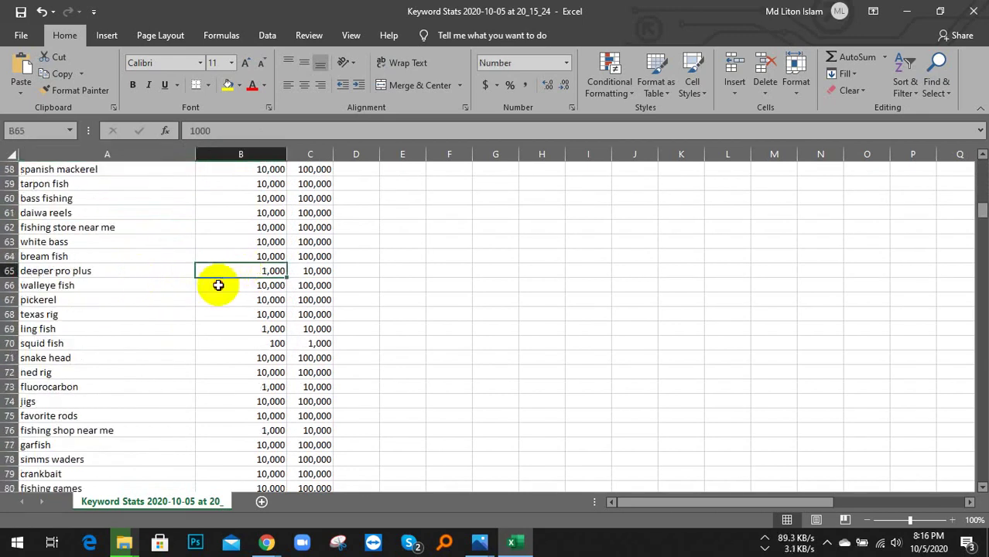
click(219, 285)
click(219, 314)
click(204, 343)
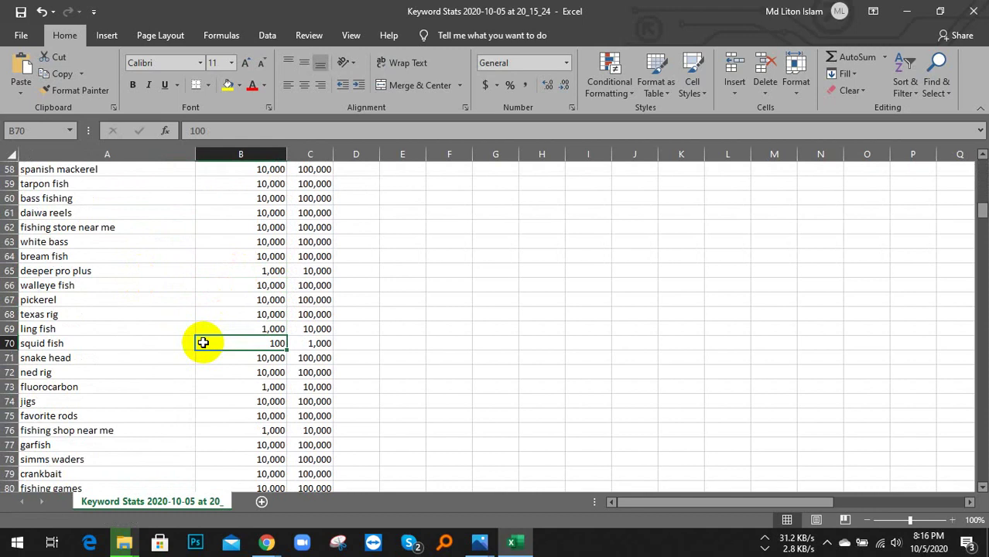
click(3, 344)
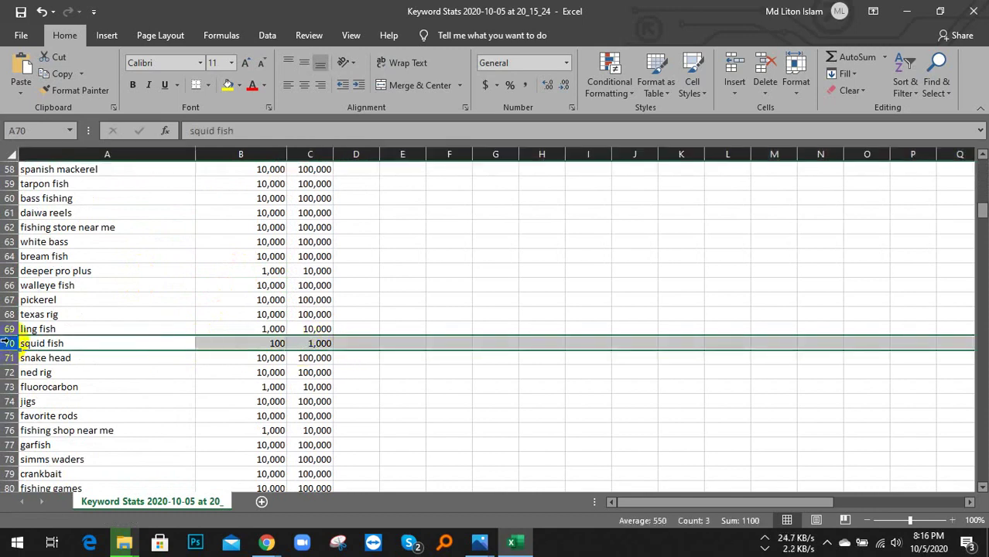
scroll(230, 326, up, 19)
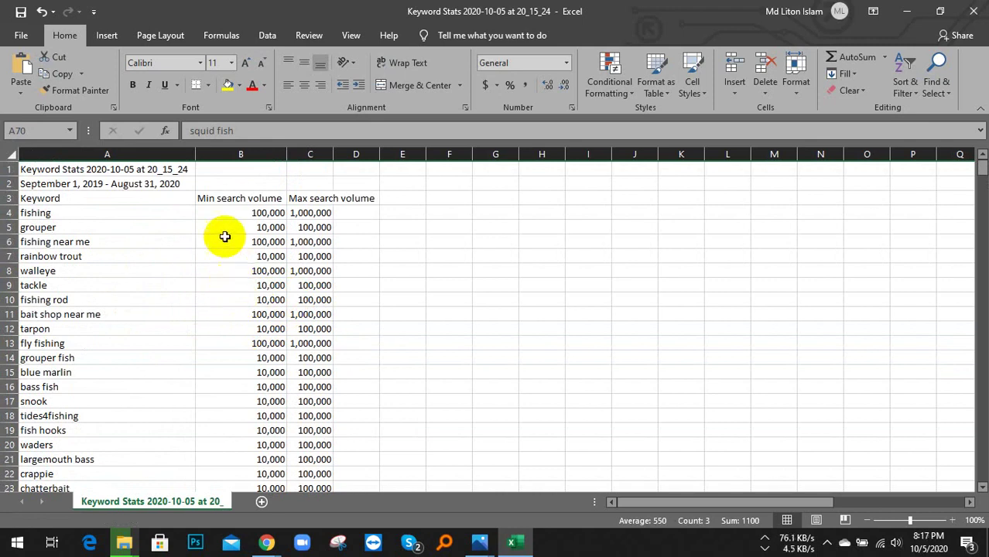
scroll(69, 232, down, 20)
scroll(77, 316, down, 20)
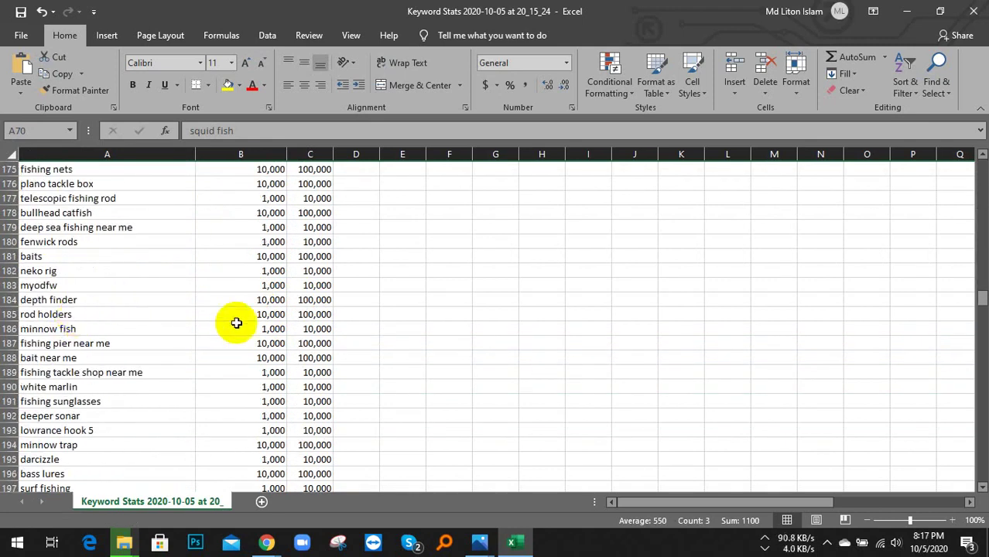
click(8, 329)
scroll(6, 329, down, 20)
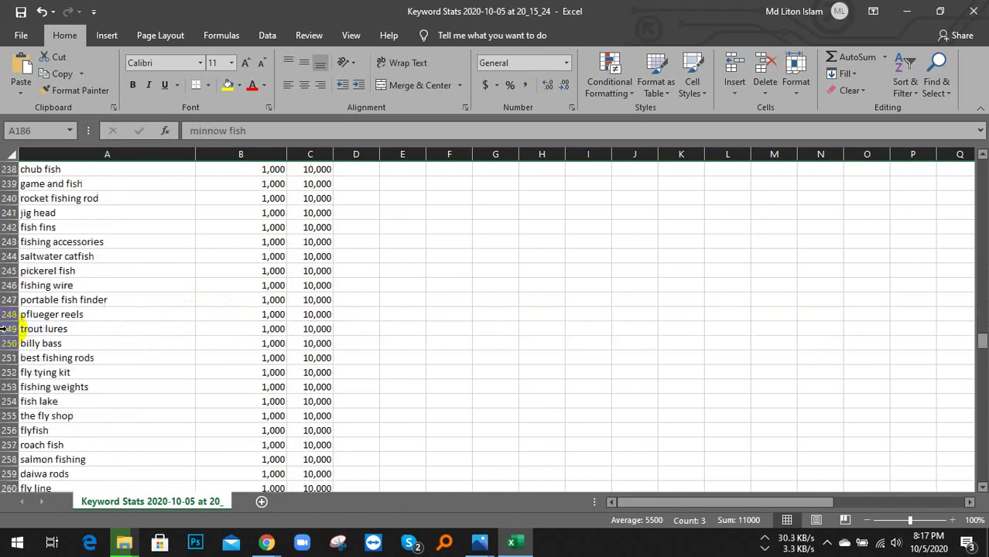
scroll(7, 329, down, 20)
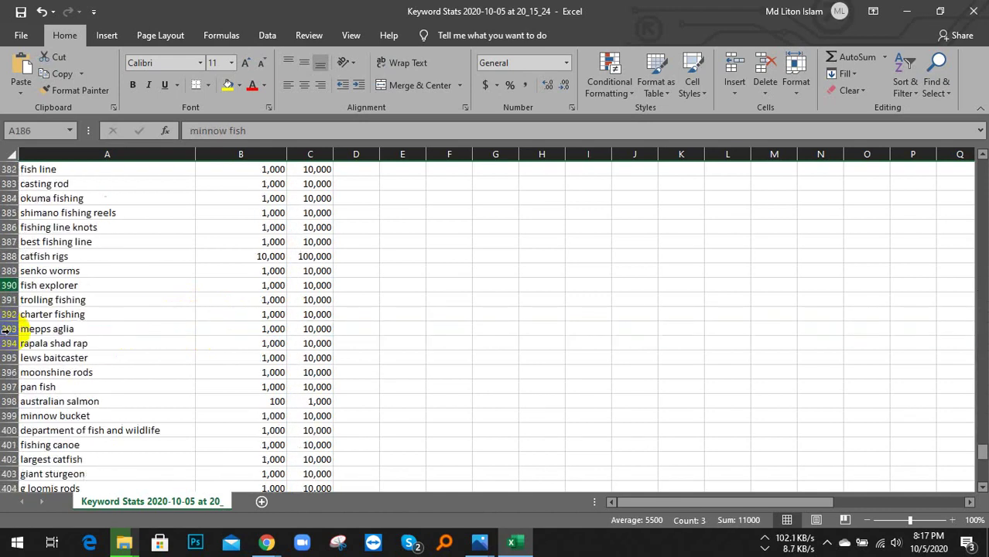
scroll(7, 329, up, 20)
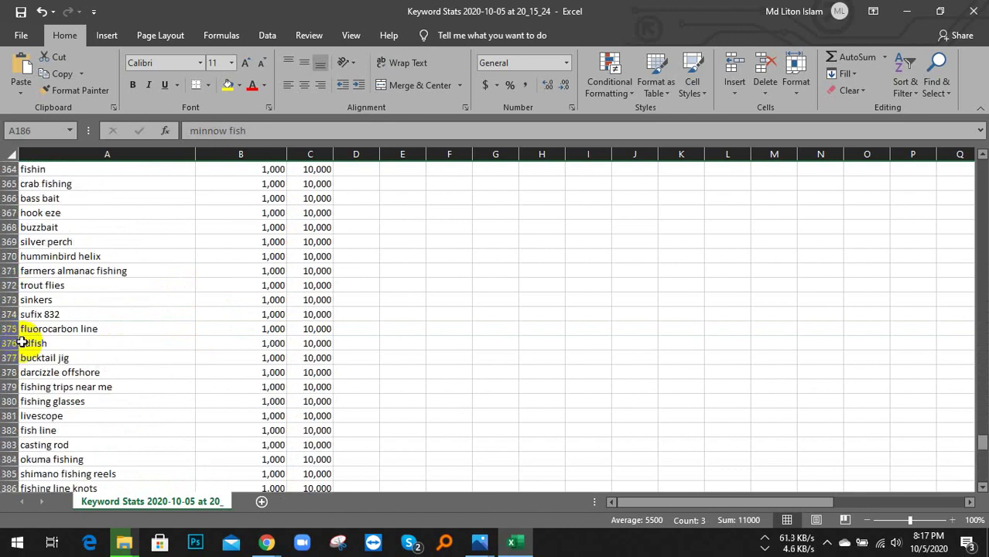
scroll(14, 335, up, 20)
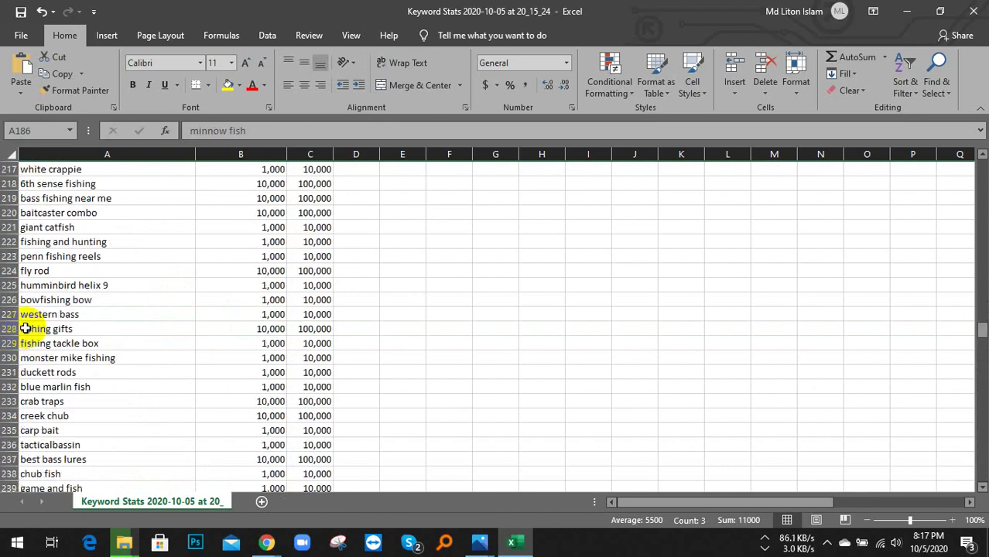
scroll(20, 318, up, 8)
click(62, 314)
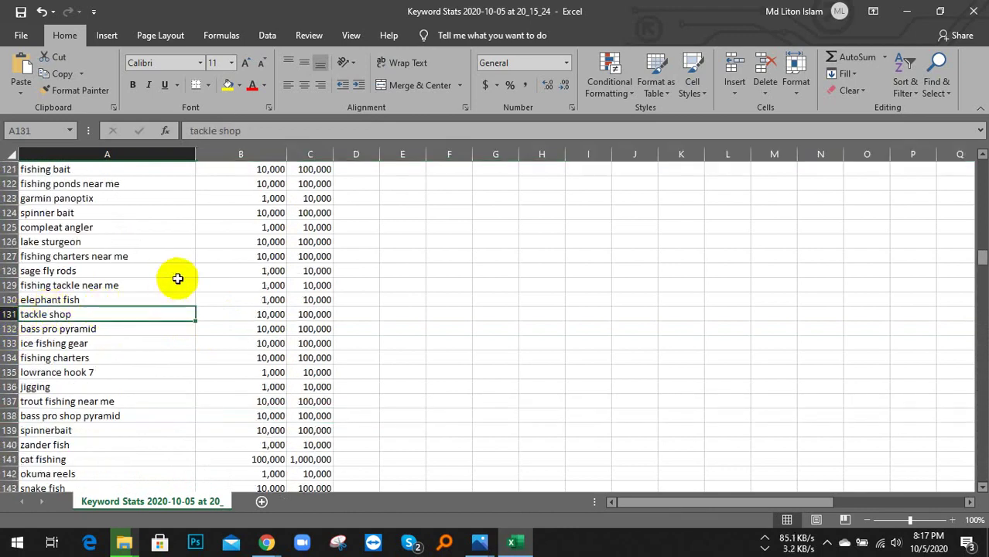
click(178, 283)
scroll(174, 277, up, 20)
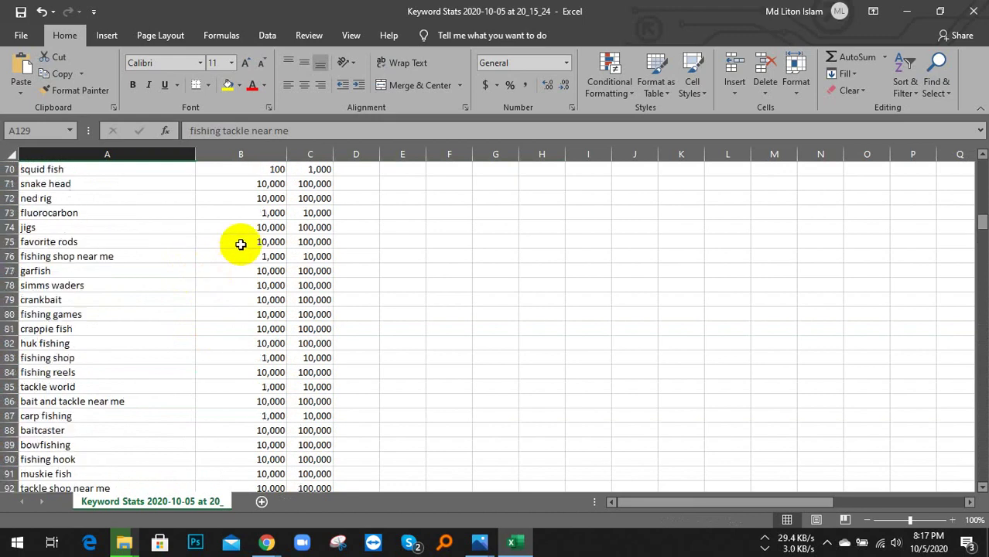
scroll(194, 241, up, 5)
click(212, 258)
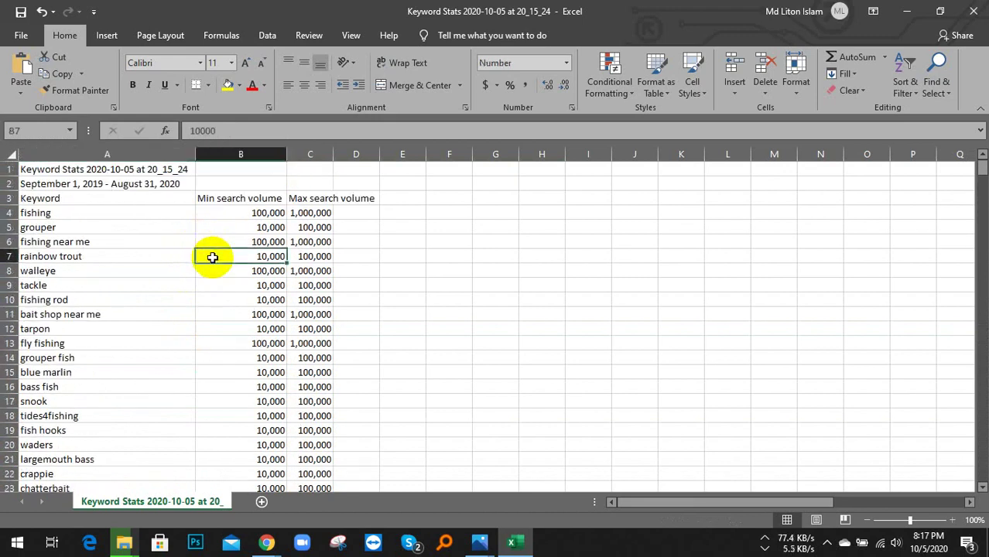
- Undo the column deletion, then delete the Avg. monthly searches column
key(ctrl+z)
click(387, 256)
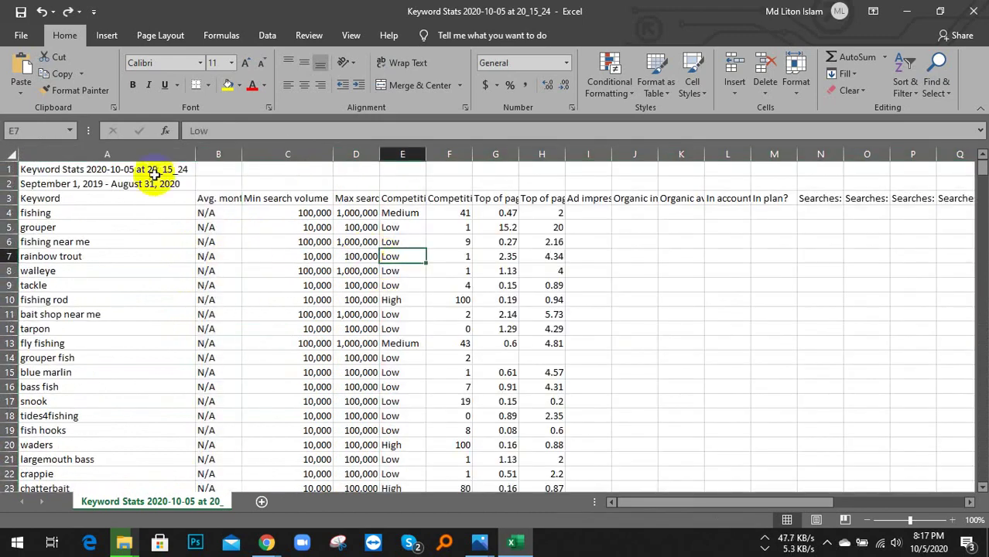
right_click(213, 147)
click(260, 270)
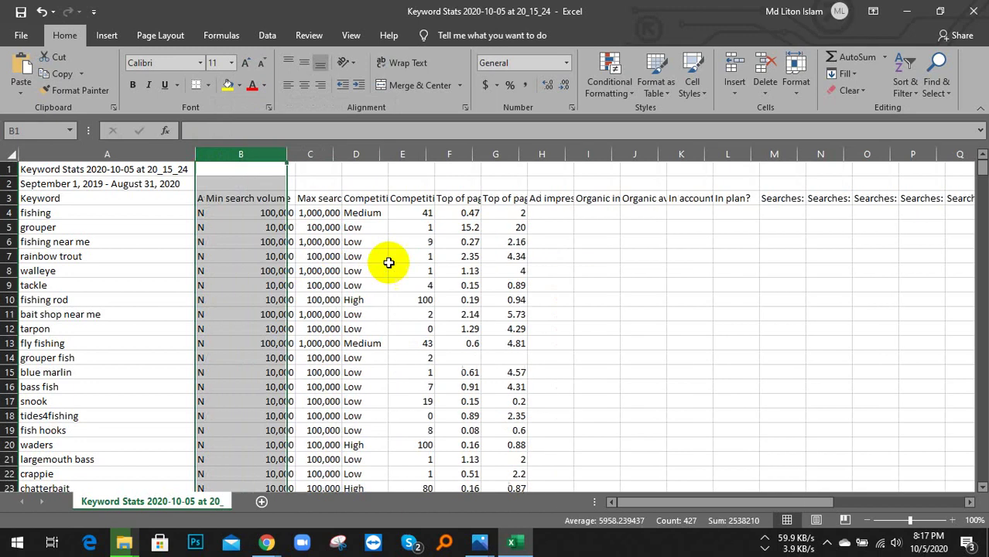
- Delete the extra columns E through AF after Competition
click(387, 258)
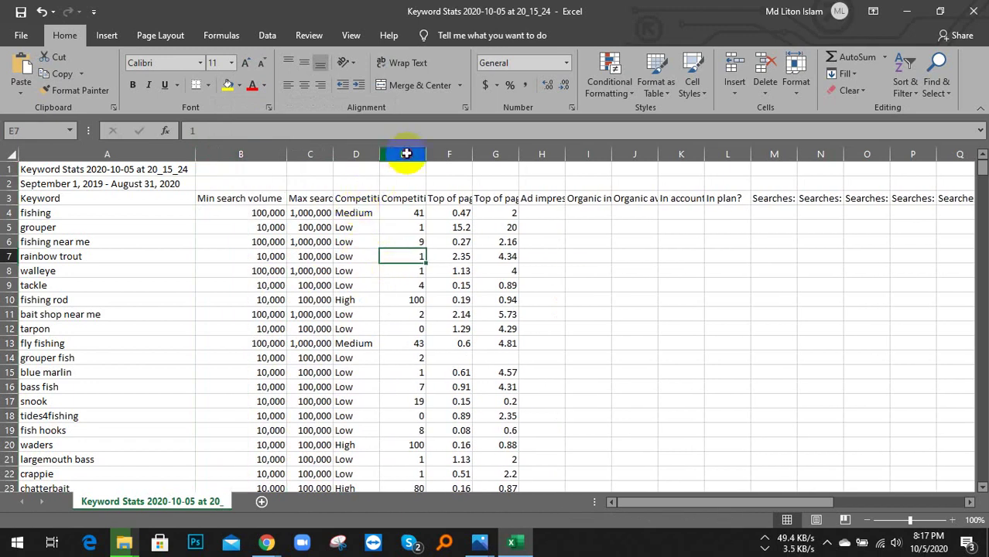
drag(407, 153, 984, 152)
right_click(779, 154)
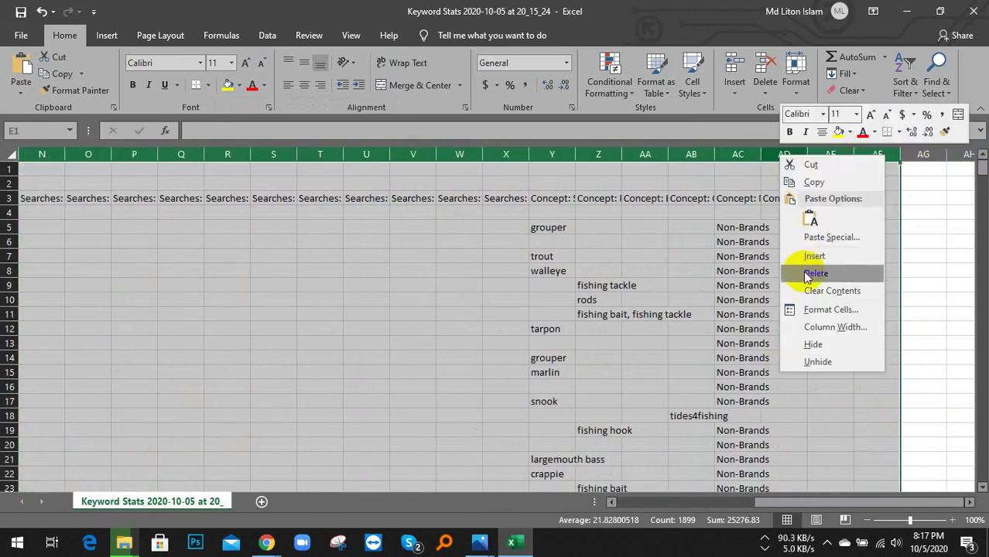
click(794, 267)
click(439, 238)
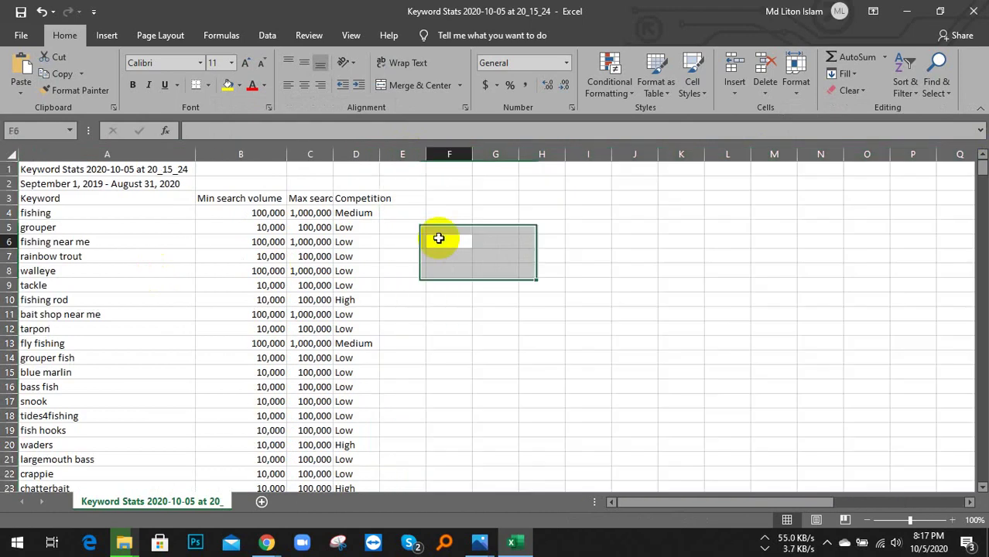
- AutoFit columns C and D so 'Max search volume' and 'Competition' headings show in full
double_click(333, 152)
double_click(427, 155)
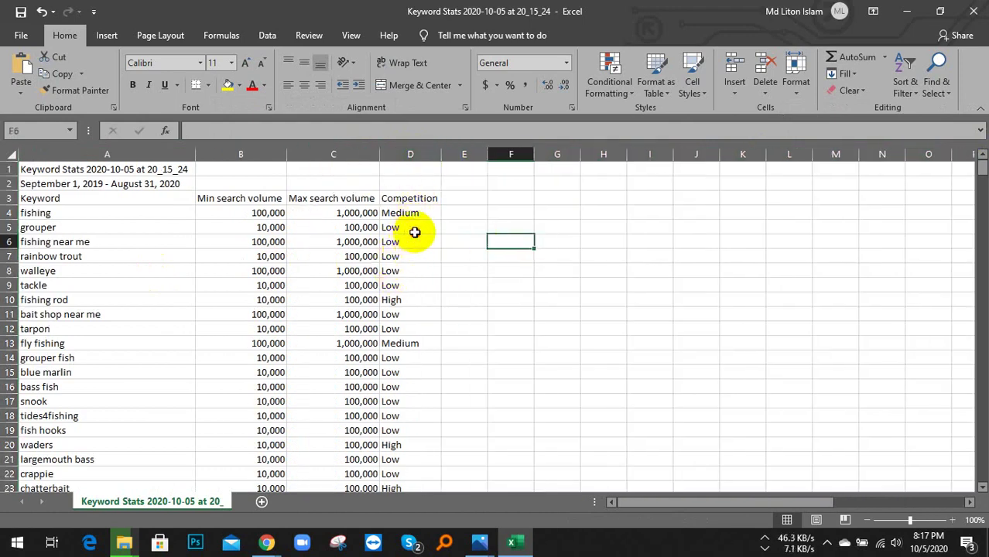
drag(415, 232, 359, 320)
click(346, 315)
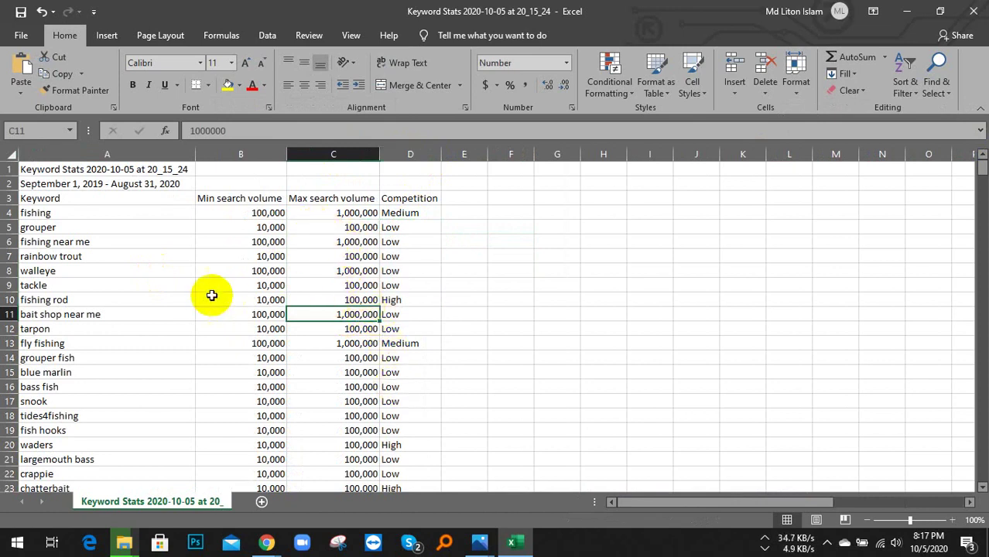
click(178, 301)
- Delete the fishing rod row and check the fishing keyword's values
right_click(10, 300)
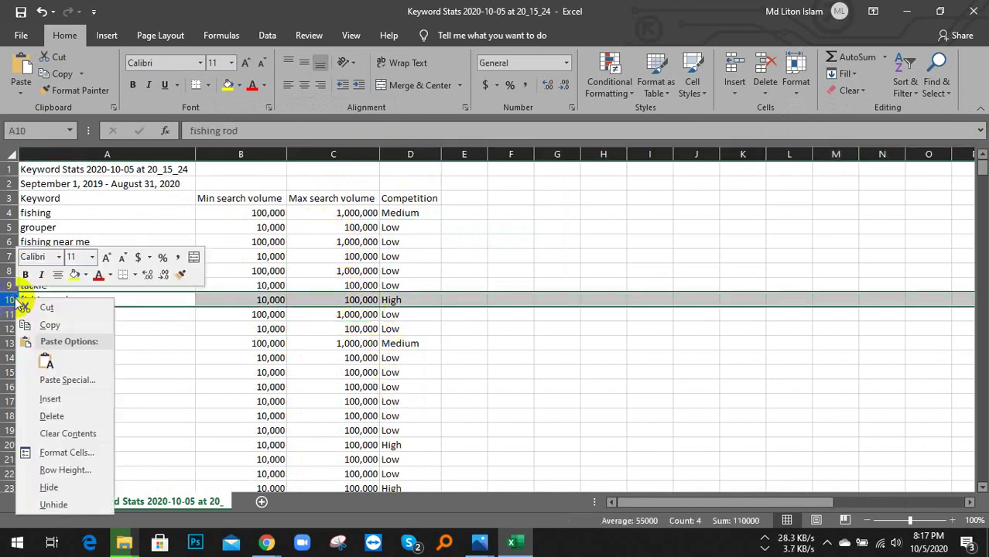
click(44, 413)
click(7, 213)
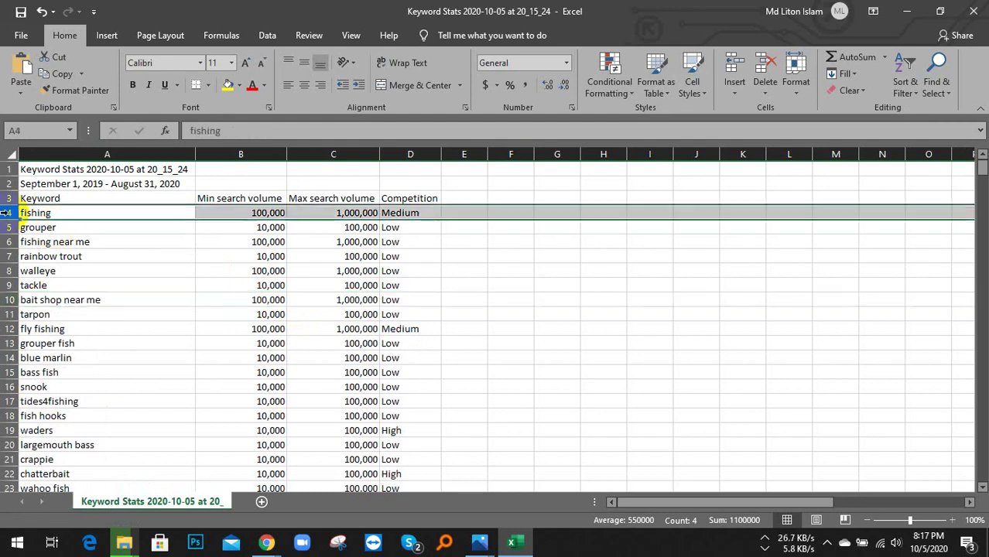
click(181, 213)
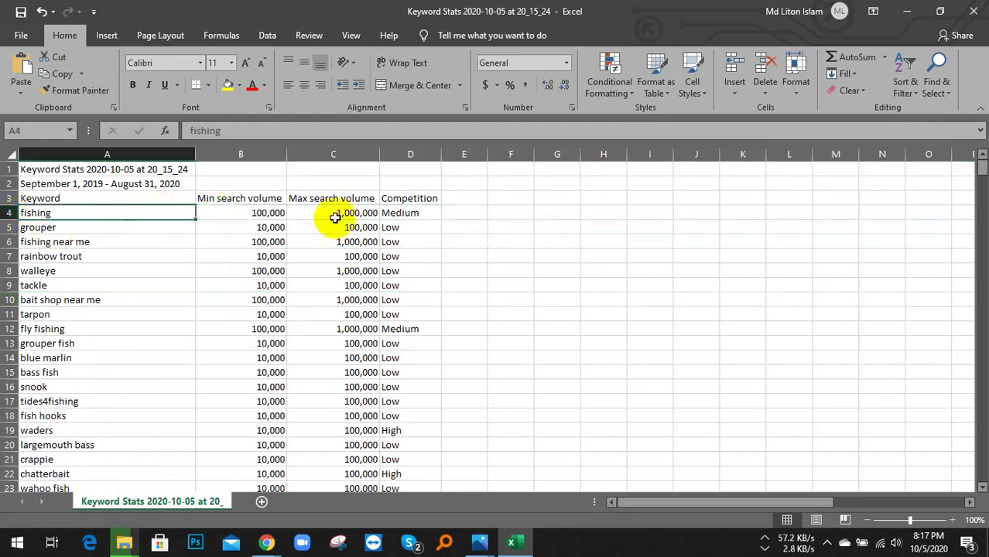
click(406, 212)
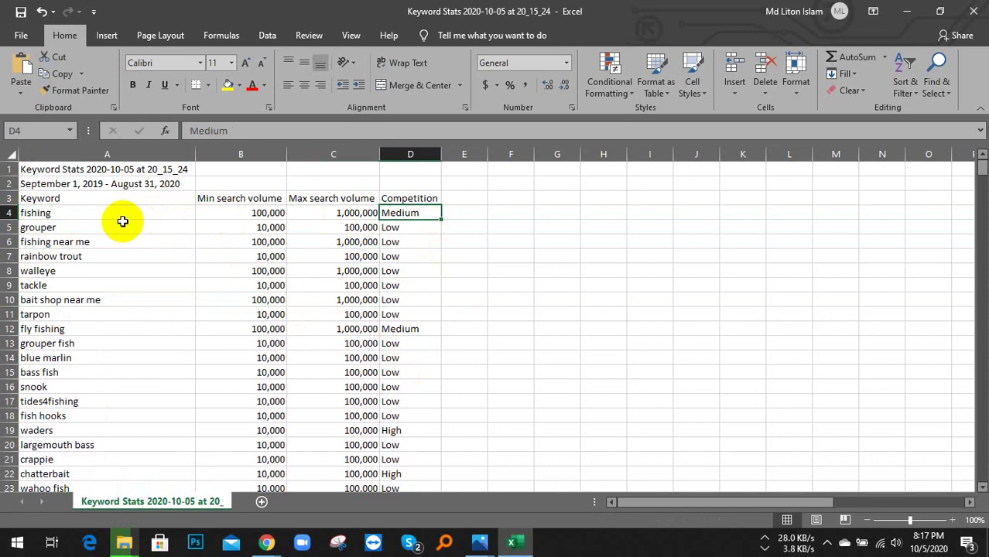
- Review the search volumes down the list and delete the chatterbait row
drag(267, 212, 263, 411)
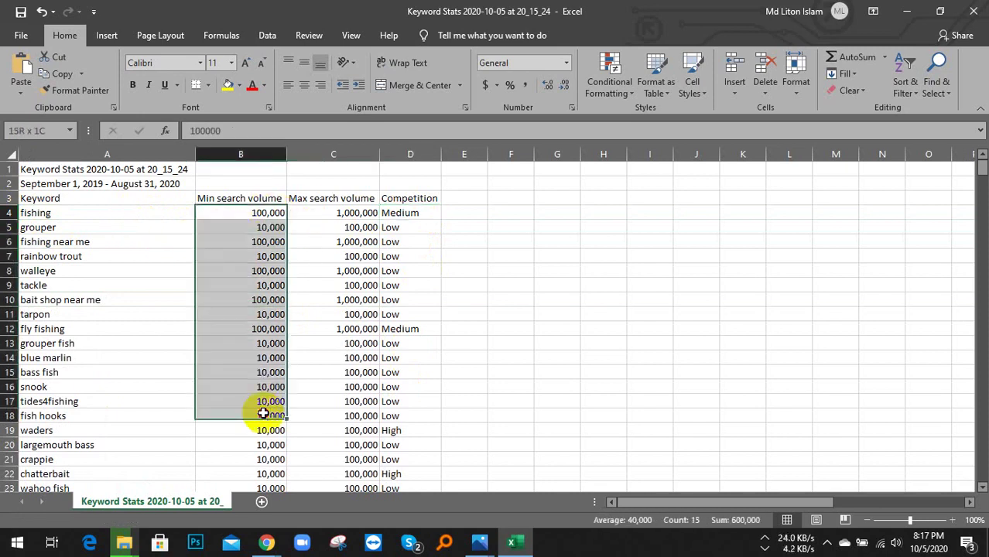
click(263, 413)
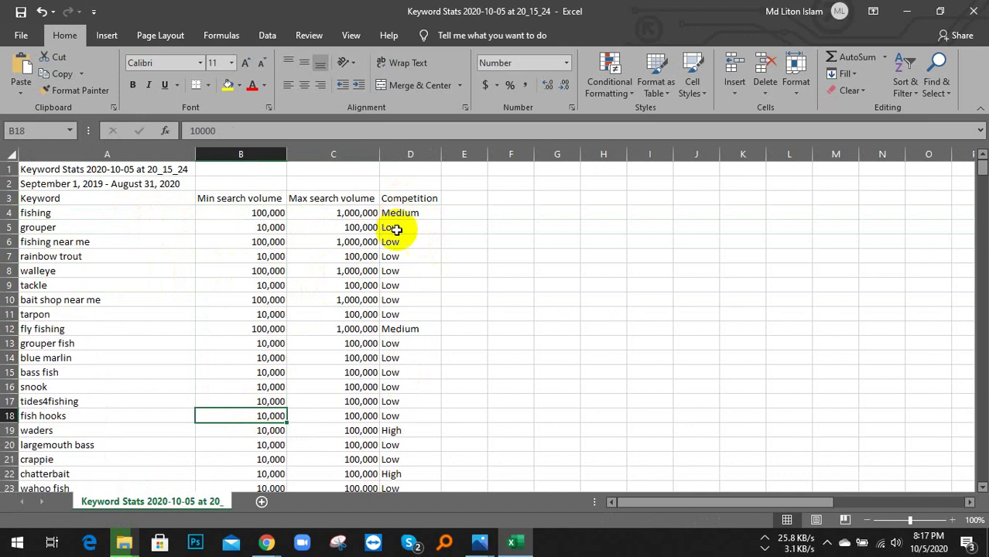
drag(432, 329, 277, 331)
click(277, 330)
scroll(280, 324, down, 5)
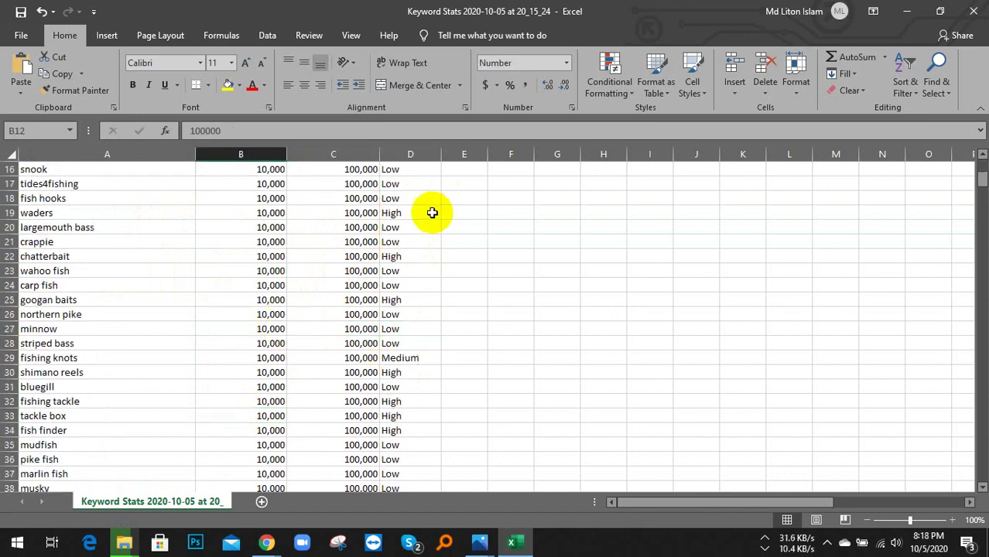
scroll(422, 220, up, 2)
drag(395, 343, 47, 343)
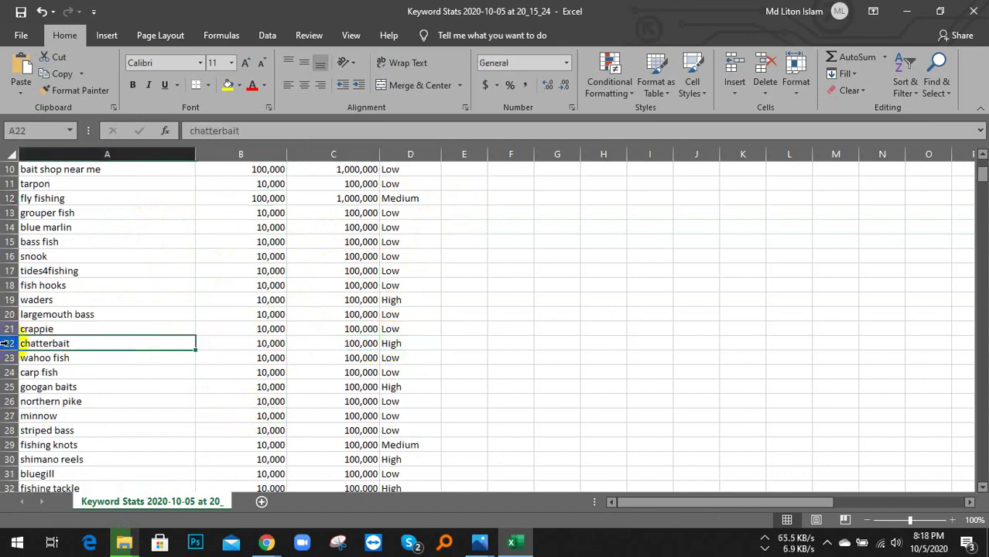
click(46, 243)
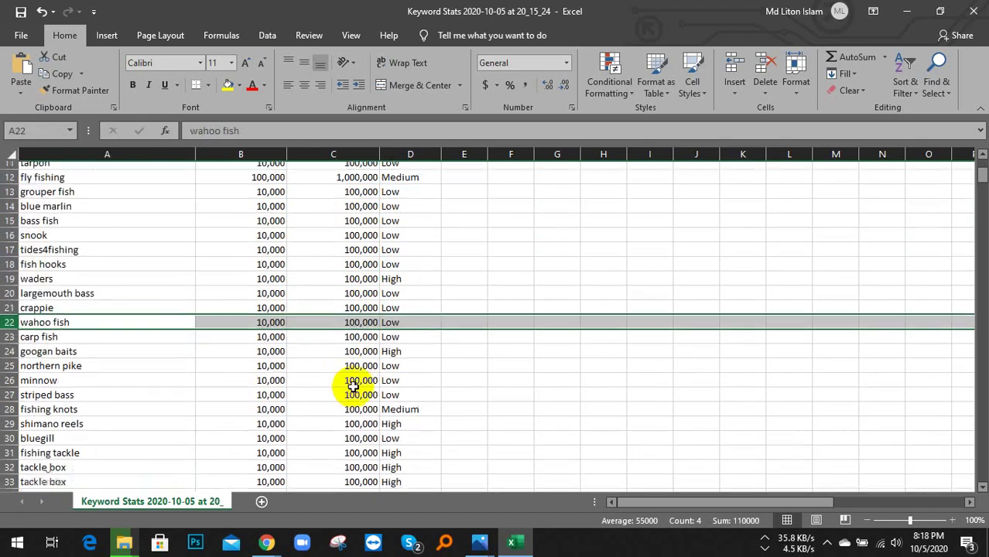
- Delete the googan baits row
scroll(371, 349, down, 2)
click(397, 286)
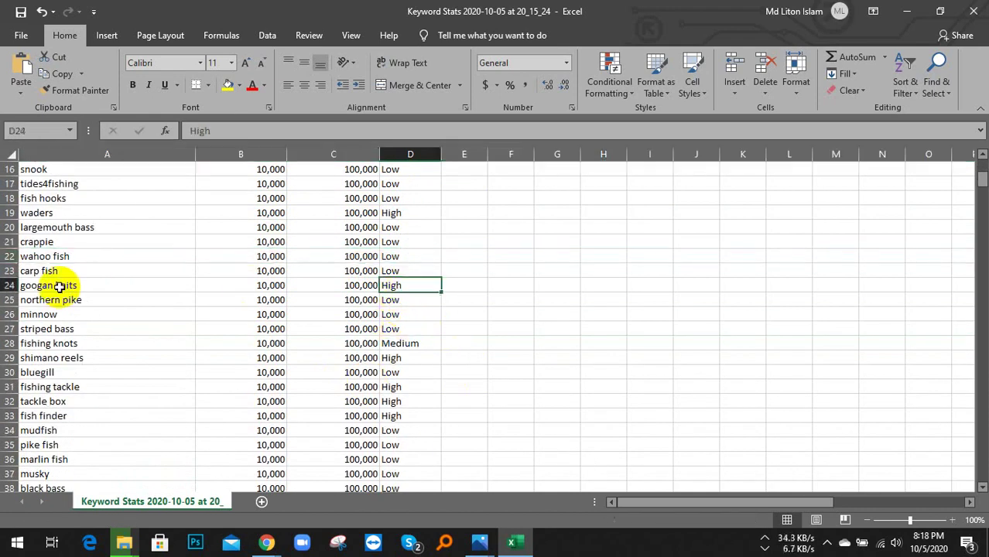
click(6, 286)
right_click(7, 285)
click(39, 398)
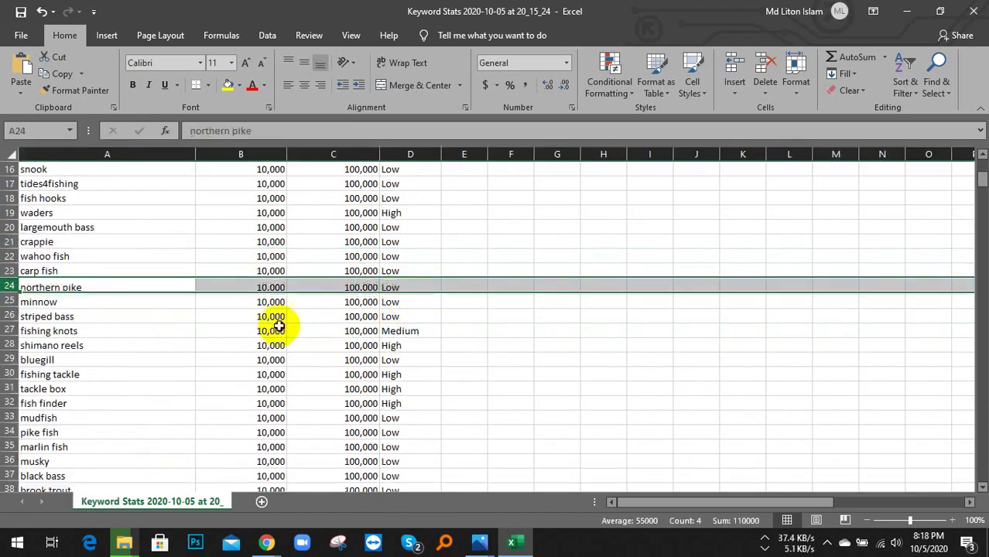
- Review the fishing knots row and the volume and competition values of the top rows
click(278, 327)
click(354, 329)
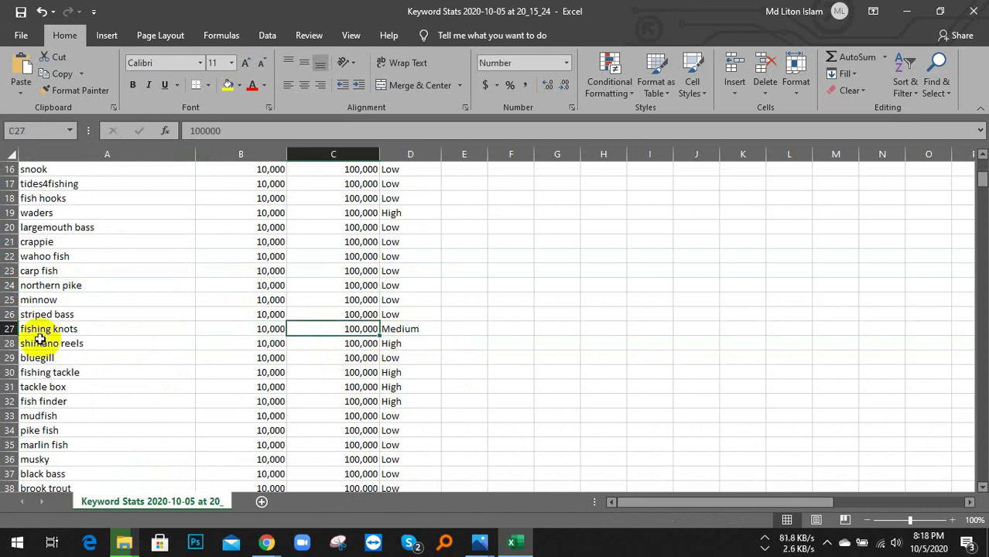
scroll(39, 338, down, 2)
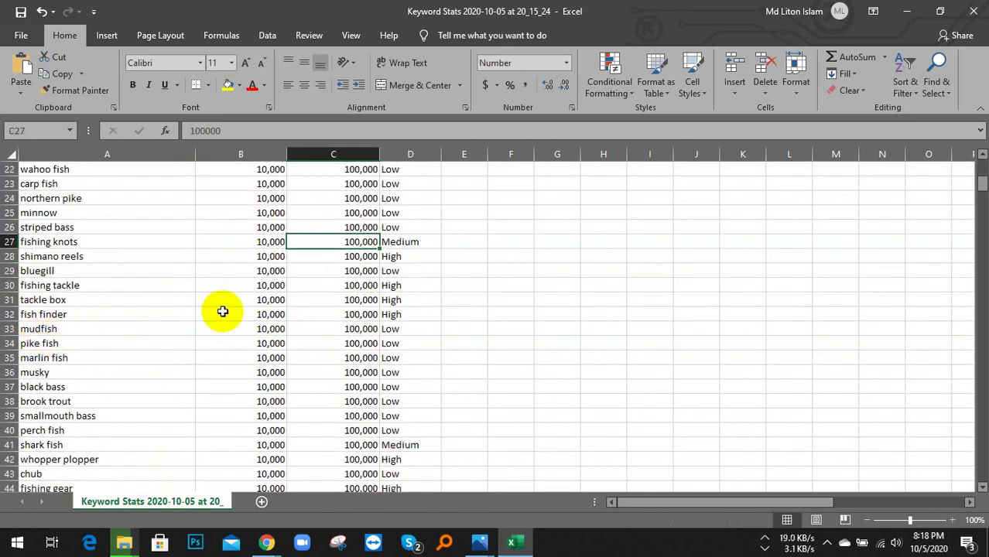
click(6, 241)
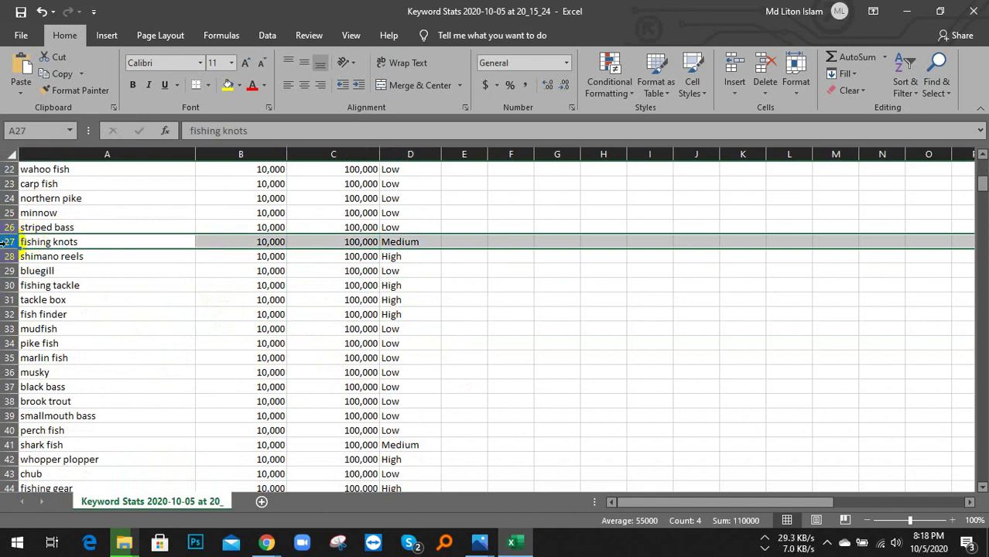
scroll(205, 265, up, 7)
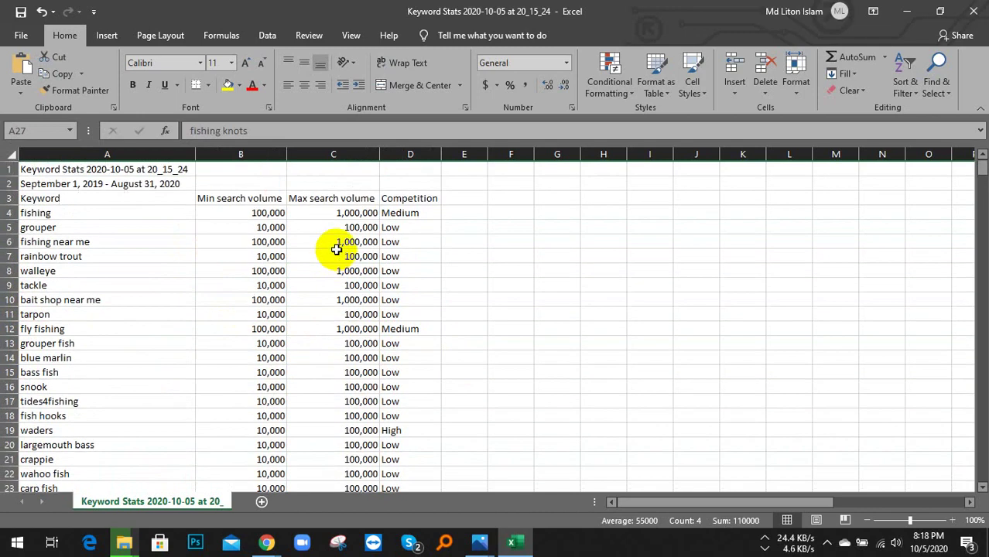
drag(417, 228, 256, 299)
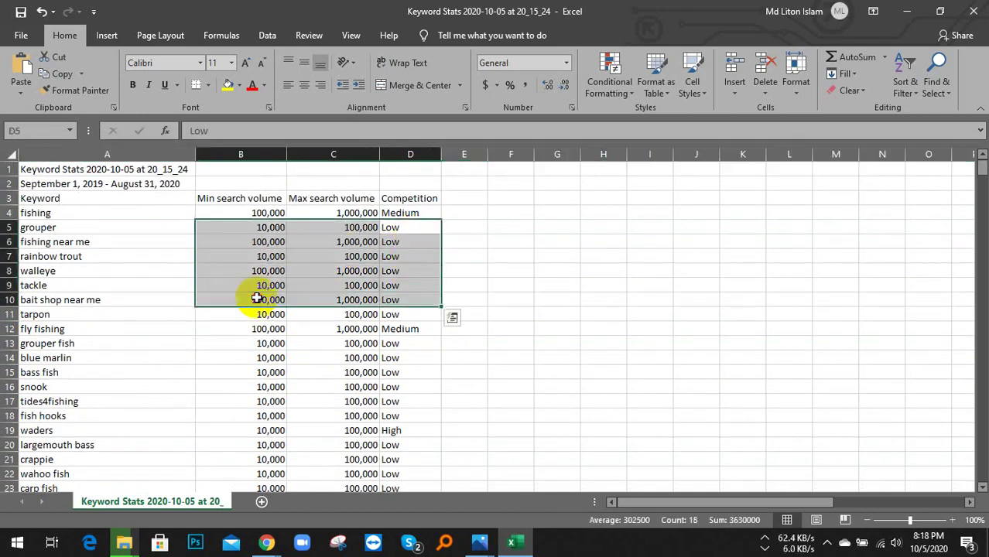
click(255, 298)
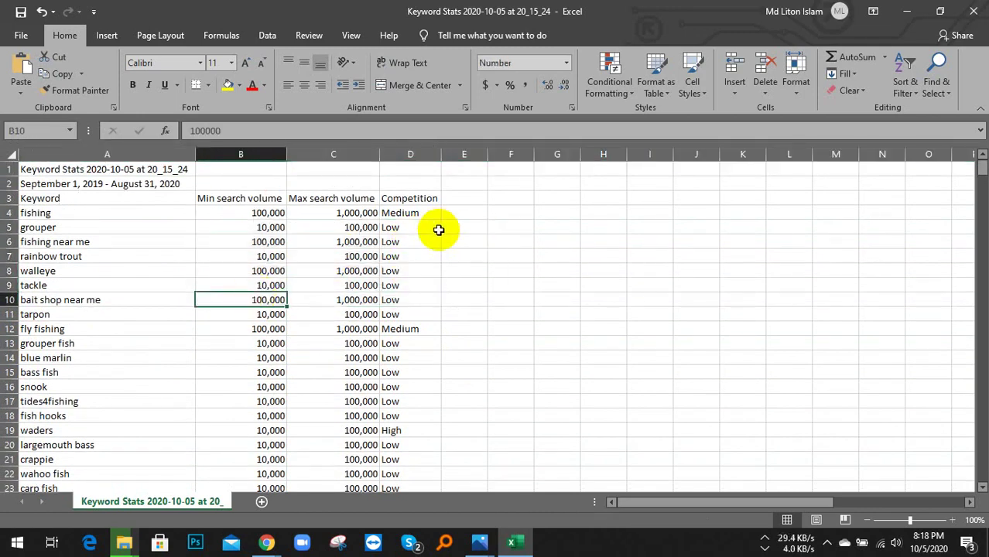
drag(438, 230, 424, 271)
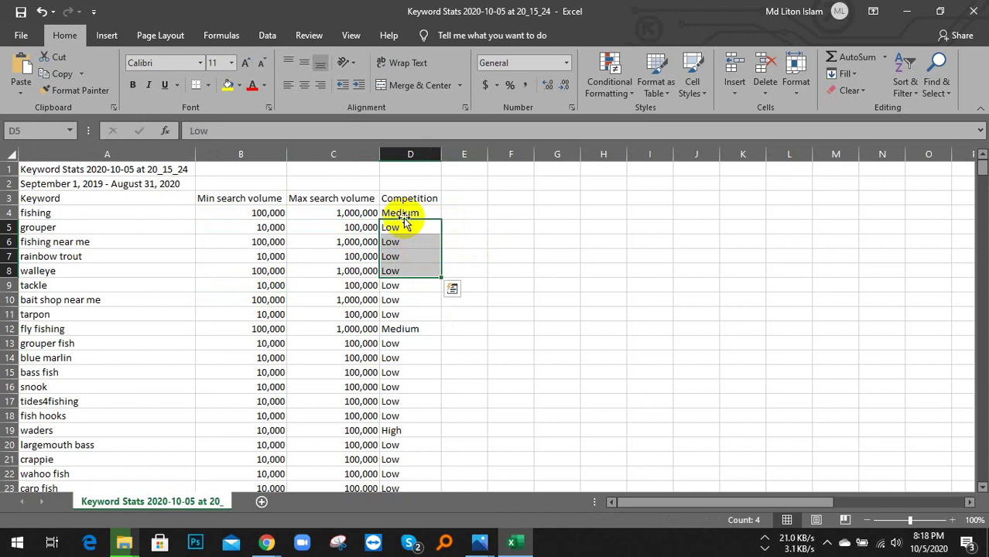
click(8, 213)
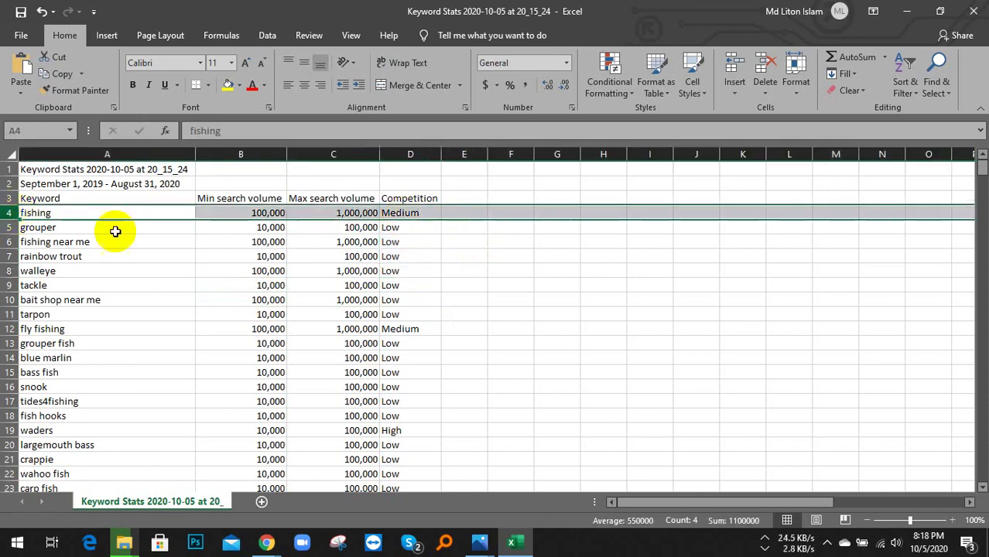
- Delete the fly fishing and fishing knots rows
click(69, 212)
click(9, 213)
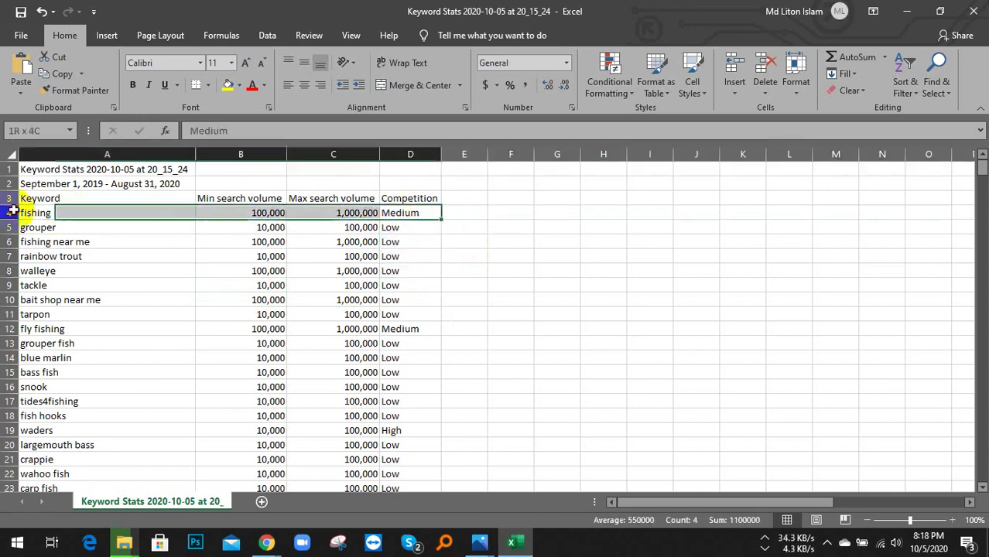
click(158, 271)
click(280, 328)
click(6, 329)
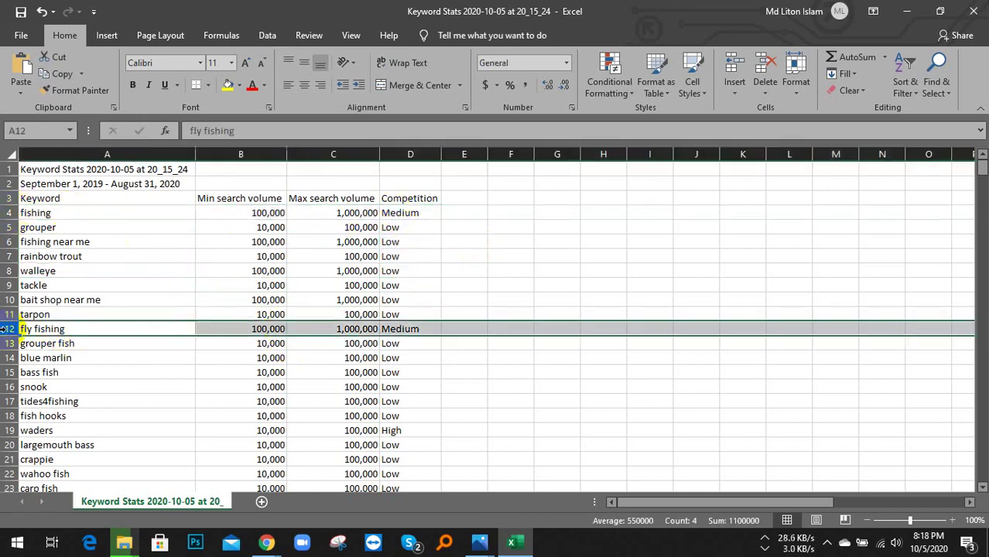
right_click(8, 329)
click(44, 233)
scroll(225, 322, down, 2)
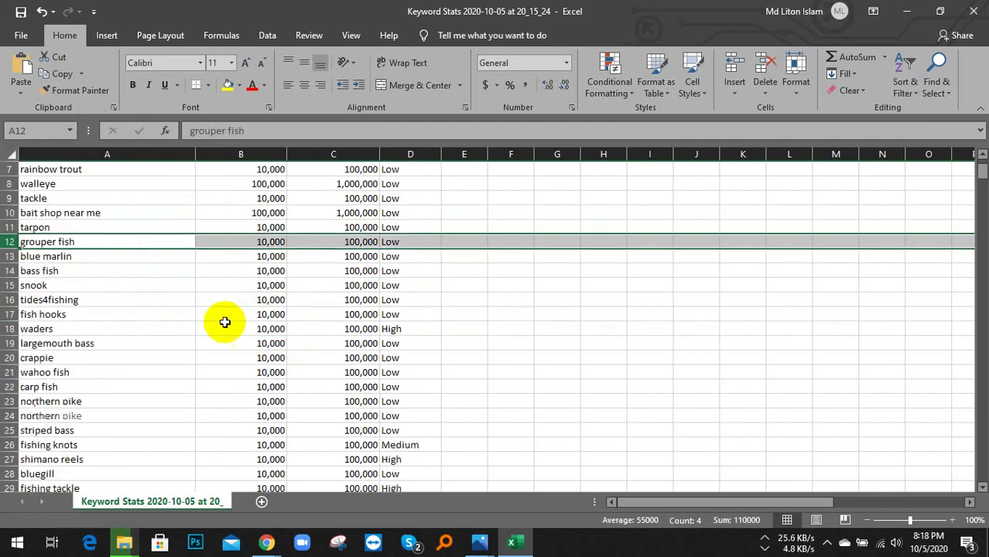
click(187, 442)
click(9, 445)
right_click(9, 445)
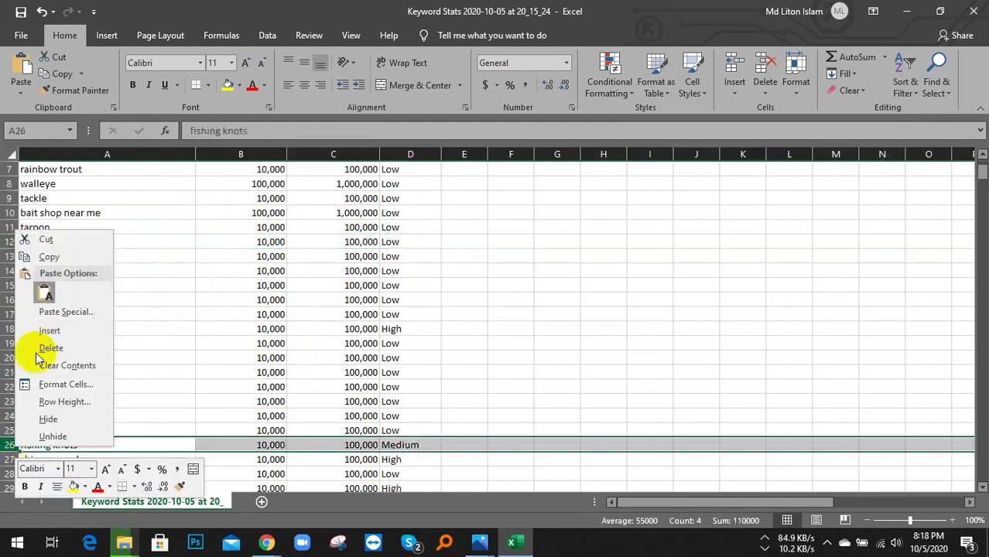
click(50, 348)
- Delete the waders row
click(234, 369)
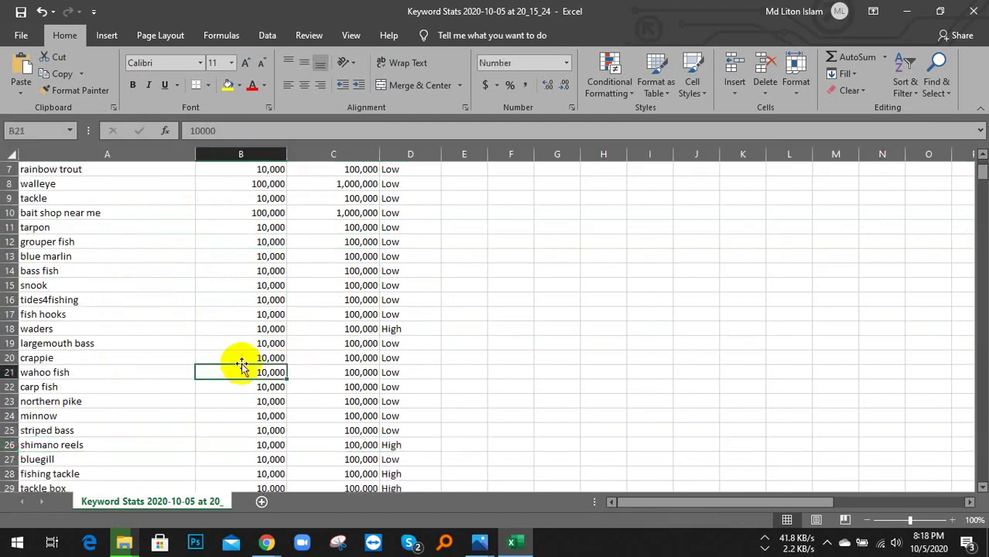
scroll(242, 357, down, 4)
scroll(386, 354, up, 4)
scroll(417, 319, up, 2)
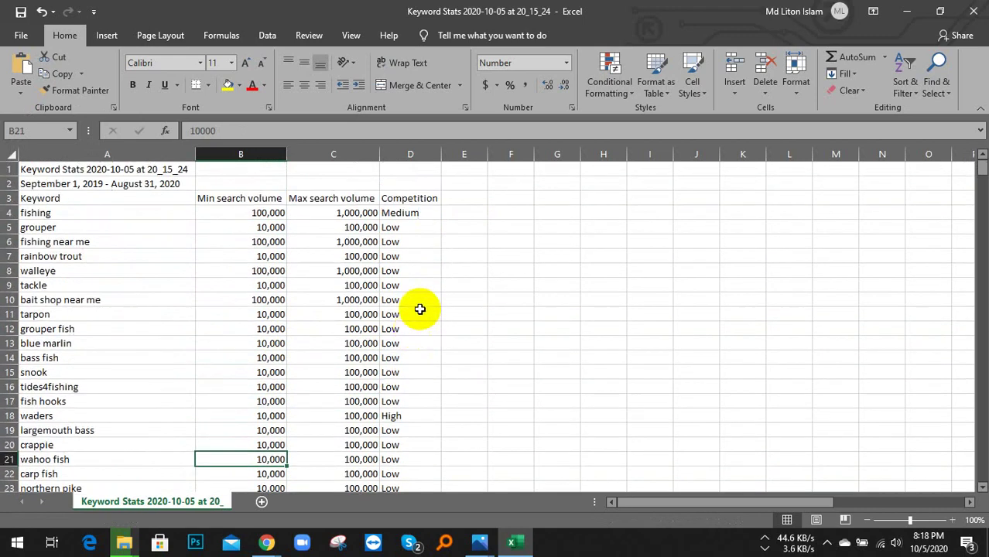
scroll(420, 298, down, 1)
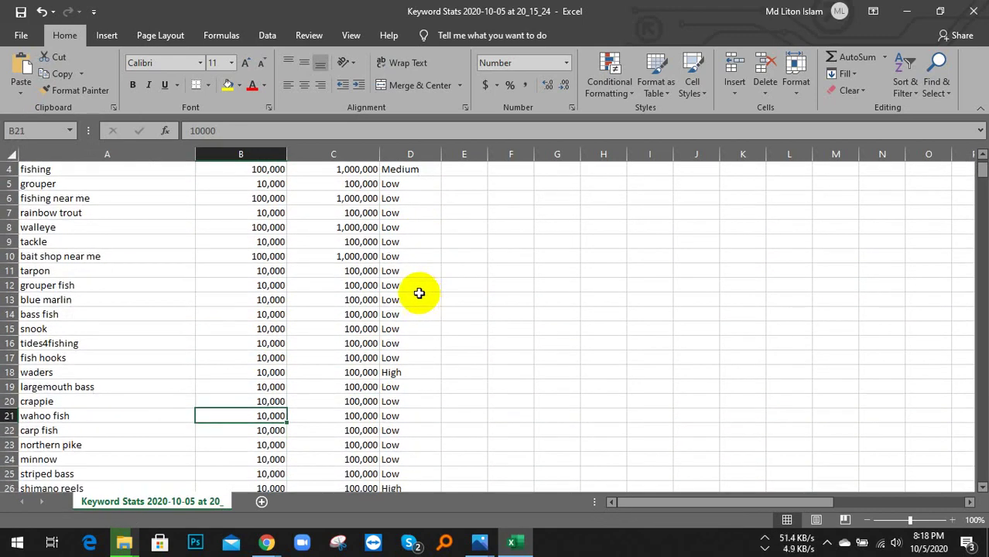
scroll(404, 286, up, 1)
click(418, 271)
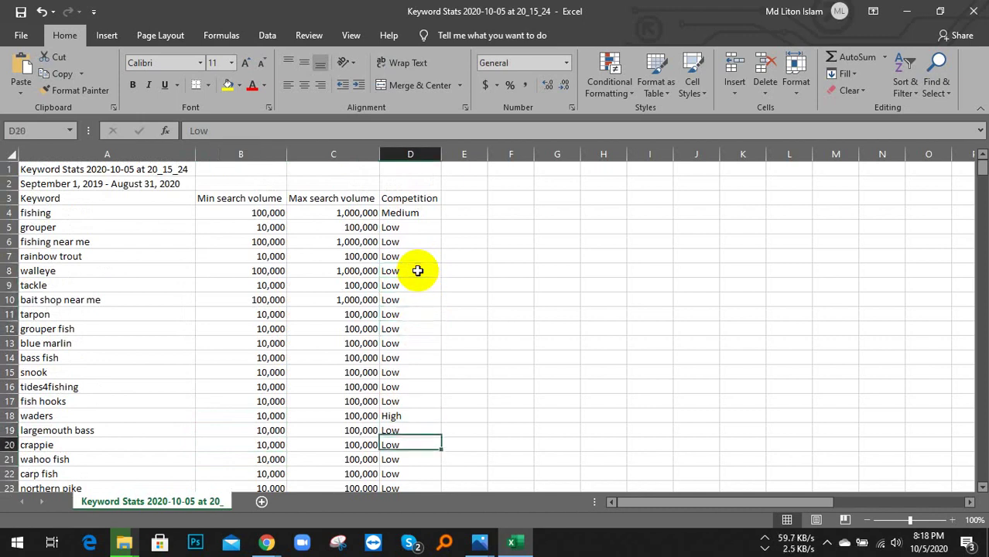
scroll(418, 270, down, 3)
click(390, 285)
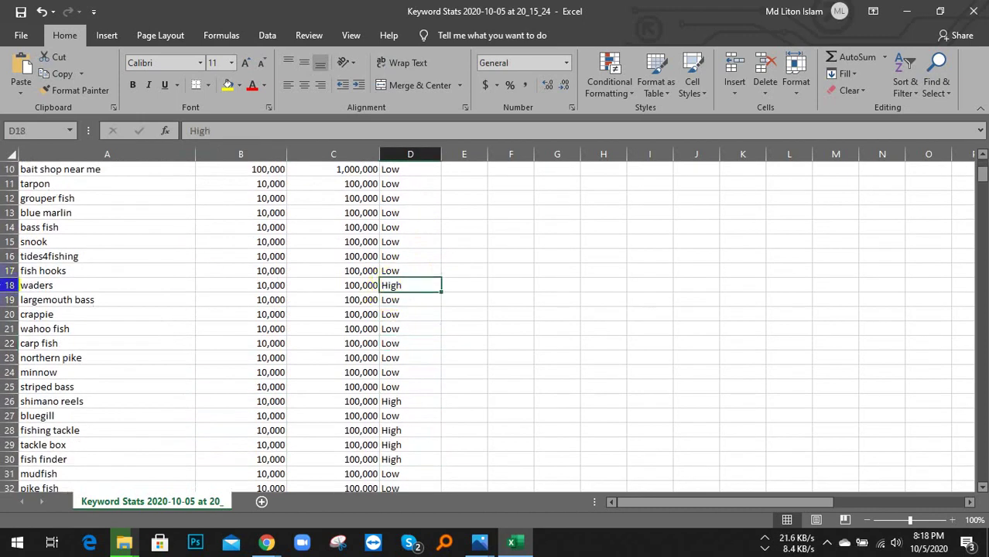
click(10, 285)
right_click(10, 285)
click(43, 405)
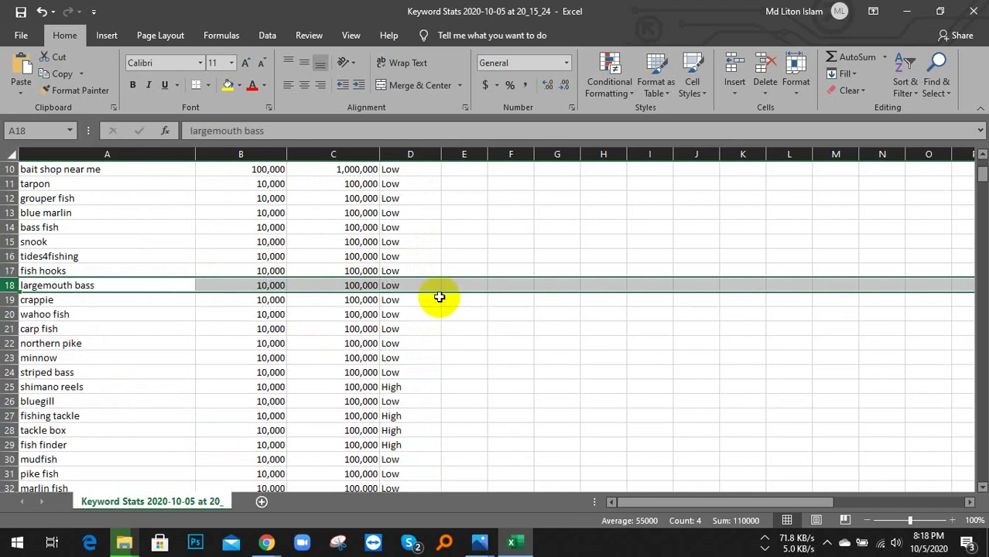
- Delete the shimano reels row and the fishing tackle, tackle box and fish finder rows
scroll(439, 297, down, 1)
click(353, 343)
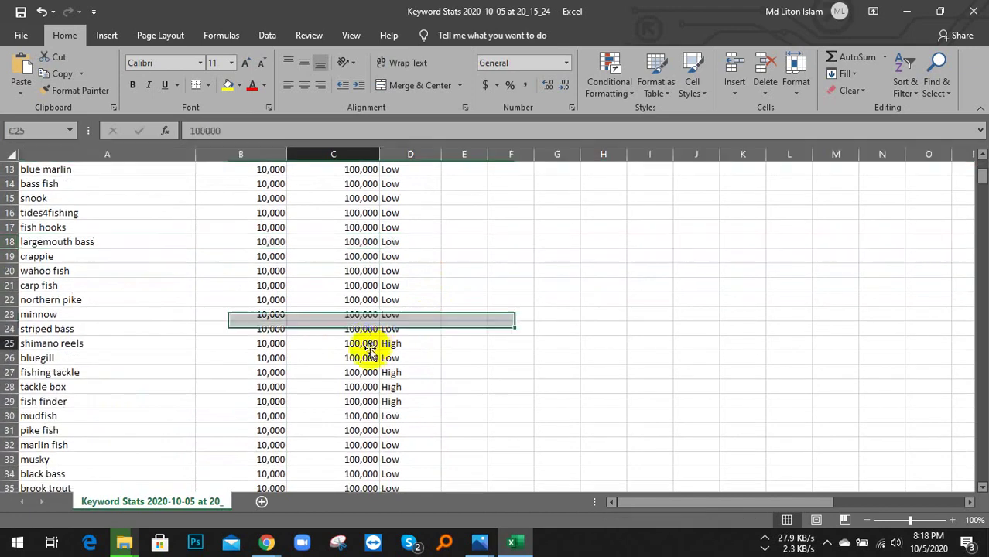
right_click(6, 343)
click(40, 245)
click(464, 373)
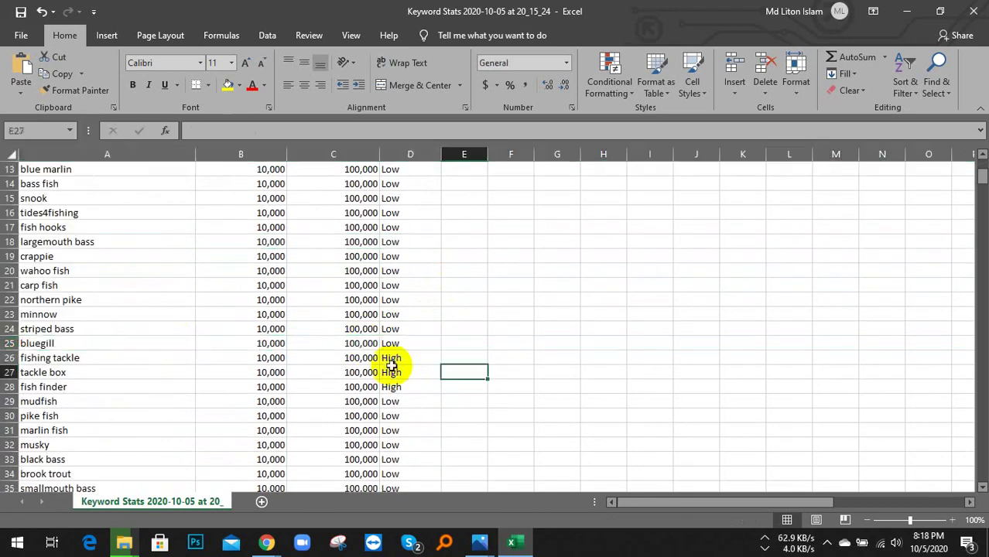
click(340, 359)
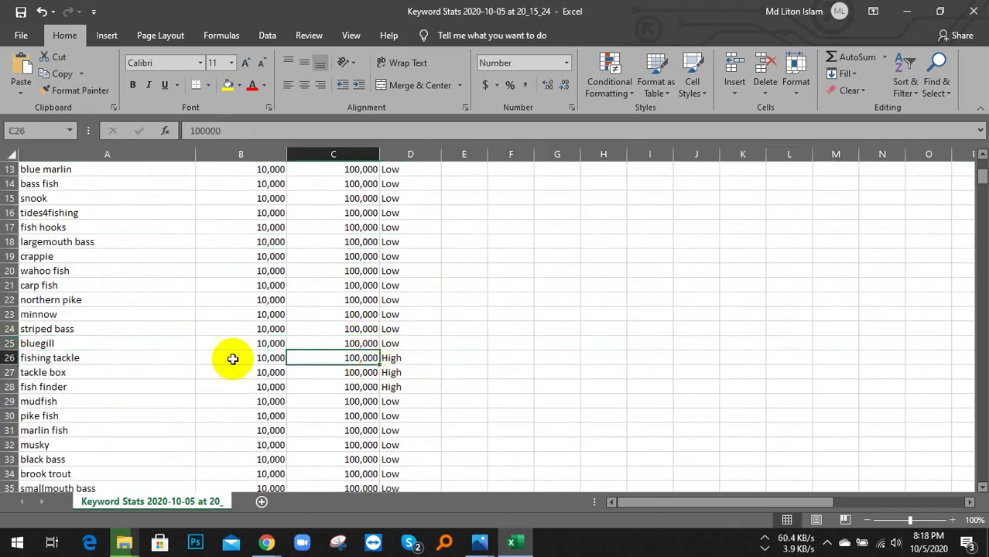
drag(6, 357, 6, 386)
right_click(7, 380)
click(38, 281)
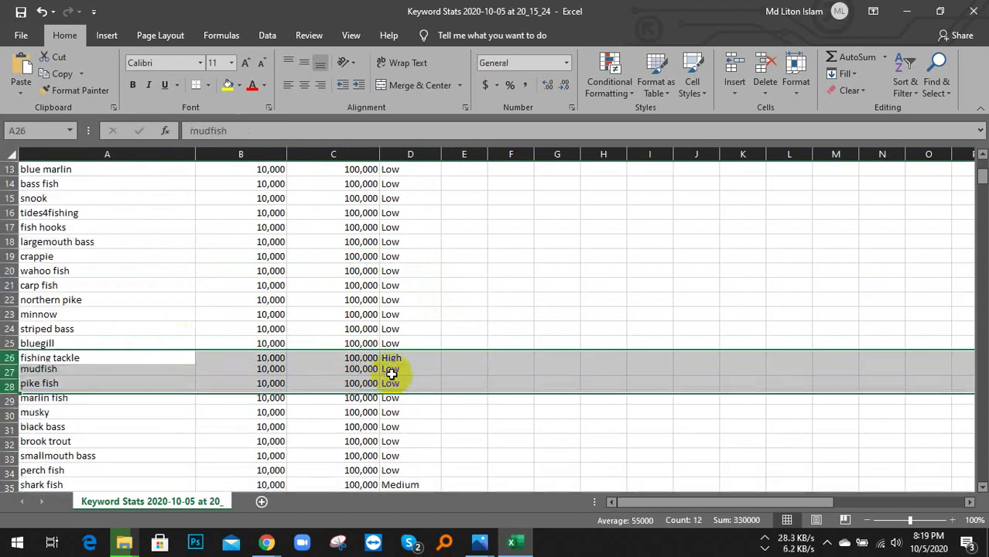
- Delete the shark fish and whopper plopper rows
scroll(371, 403, down, 1)
click(357, 431)
scroll(348, 414, down, 2)
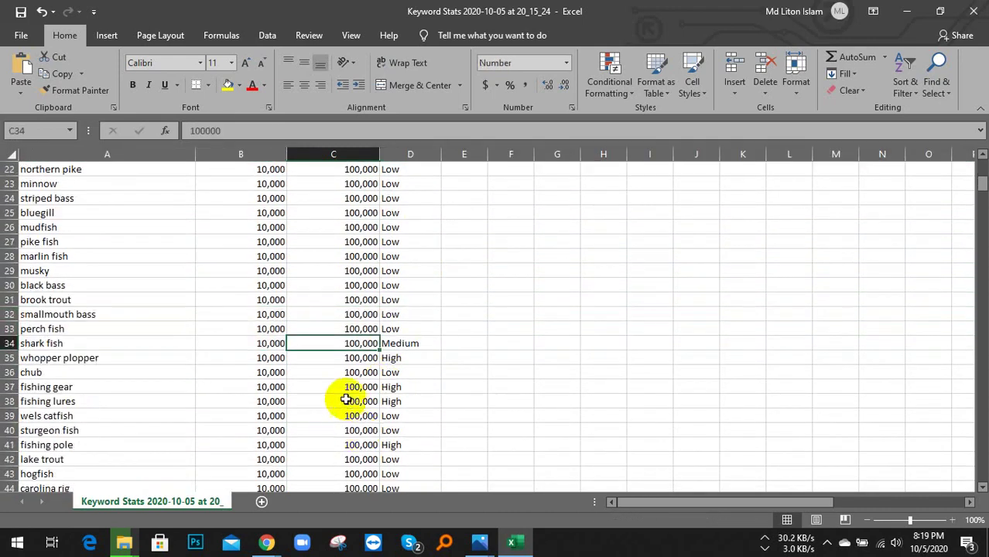
right_click(8, 343)
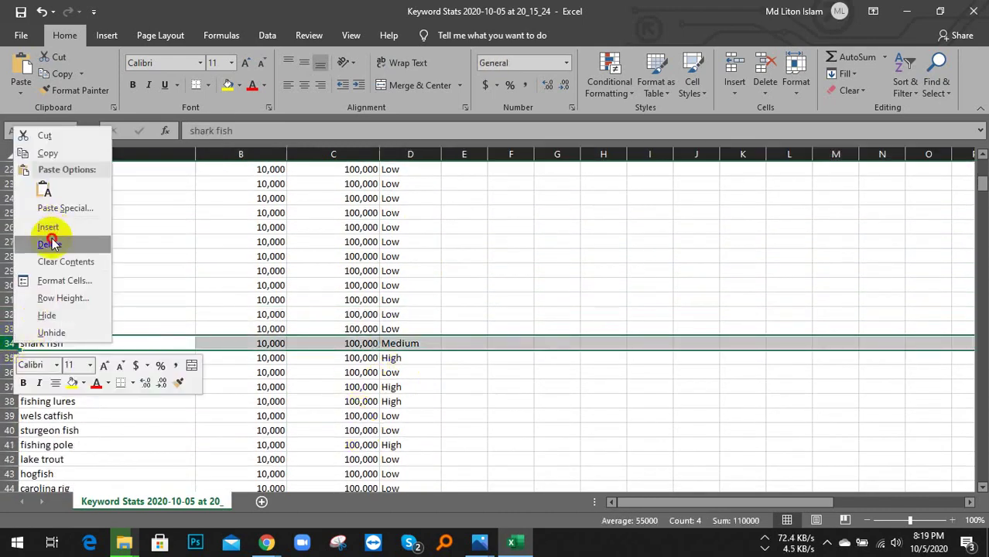
click(44, 243)
right_click(8, 343)
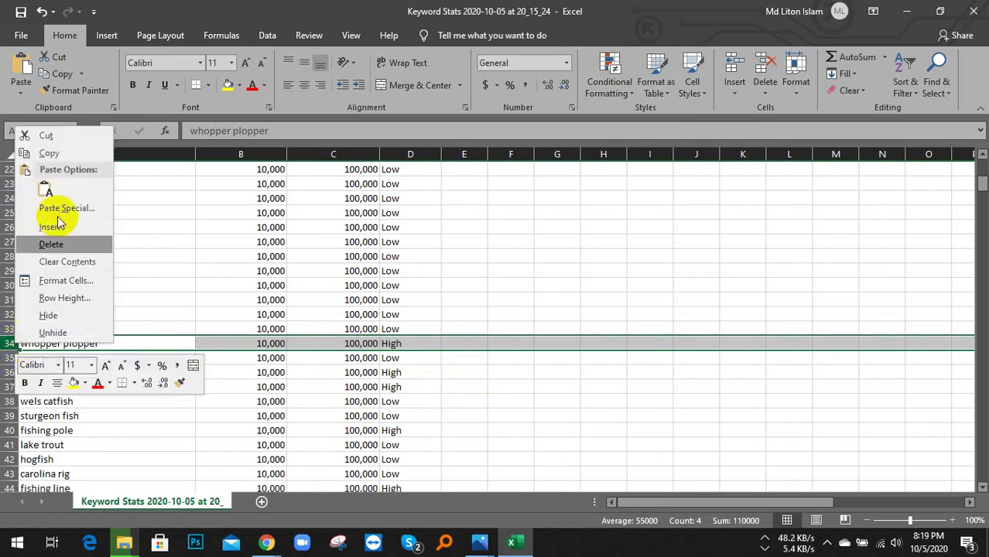
click(44, 243)
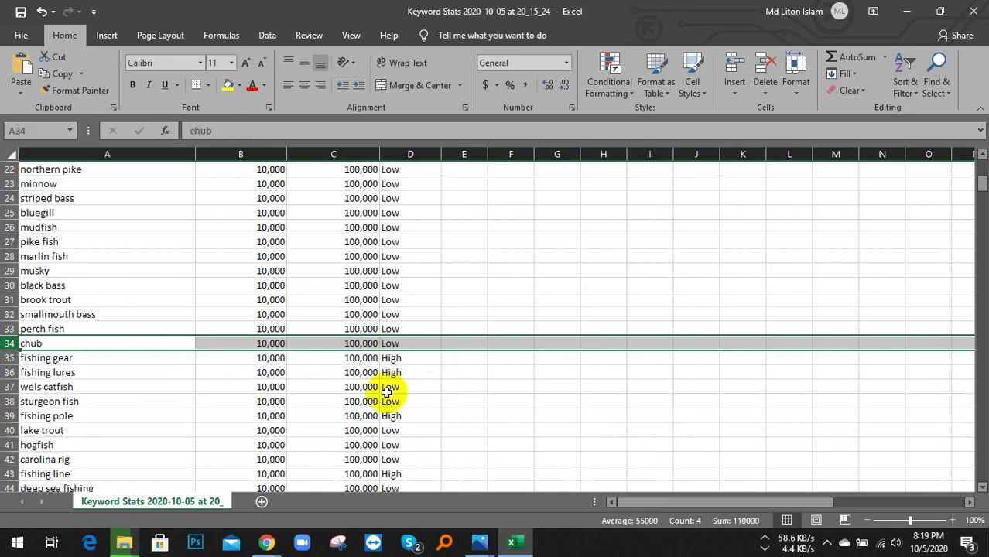
- Delete the fishing gear and fishing lures rows, then scroll back up the list
drag(9, 357, 4, 373)
right_click(5, 366)
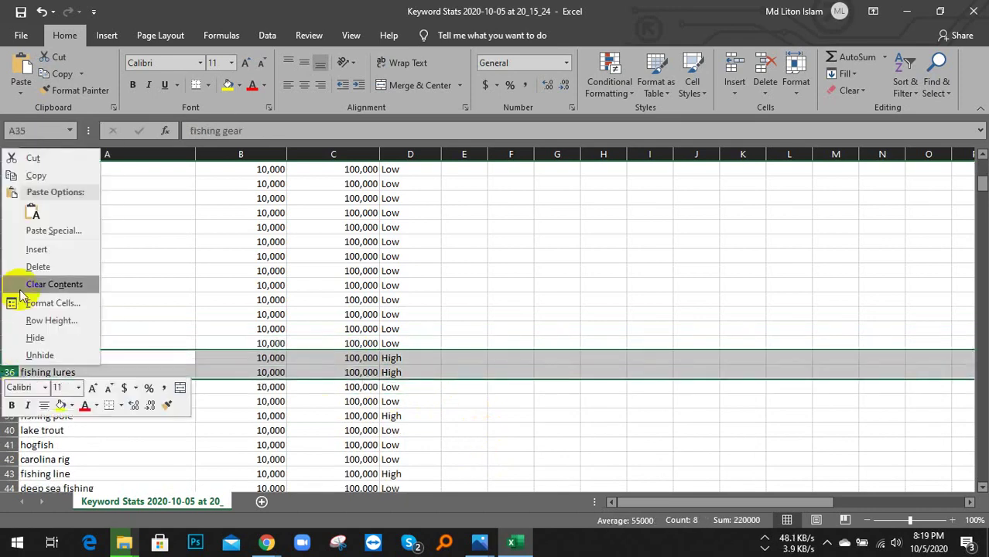
click(29, 263)
click(267, 399)
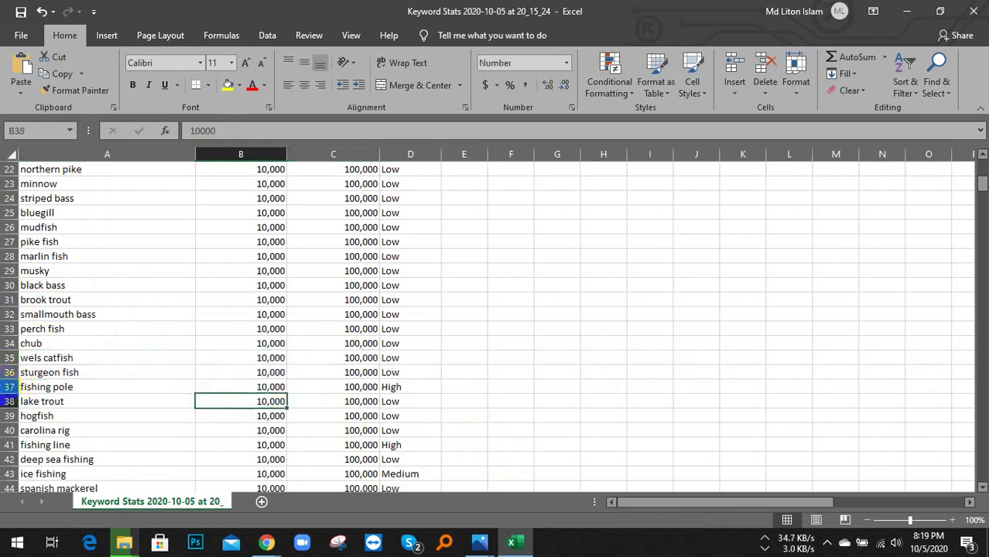
click(6, 386)
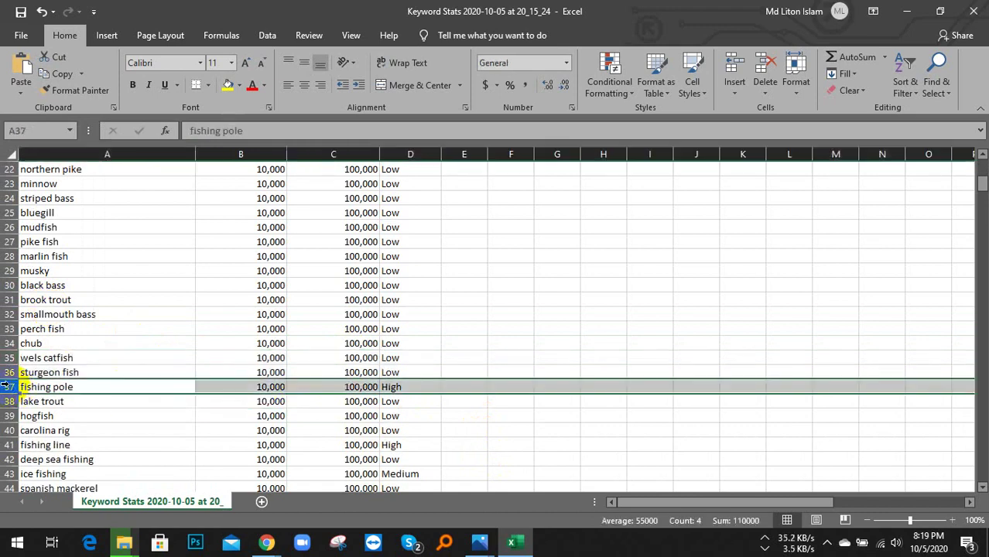
click(828, 543)
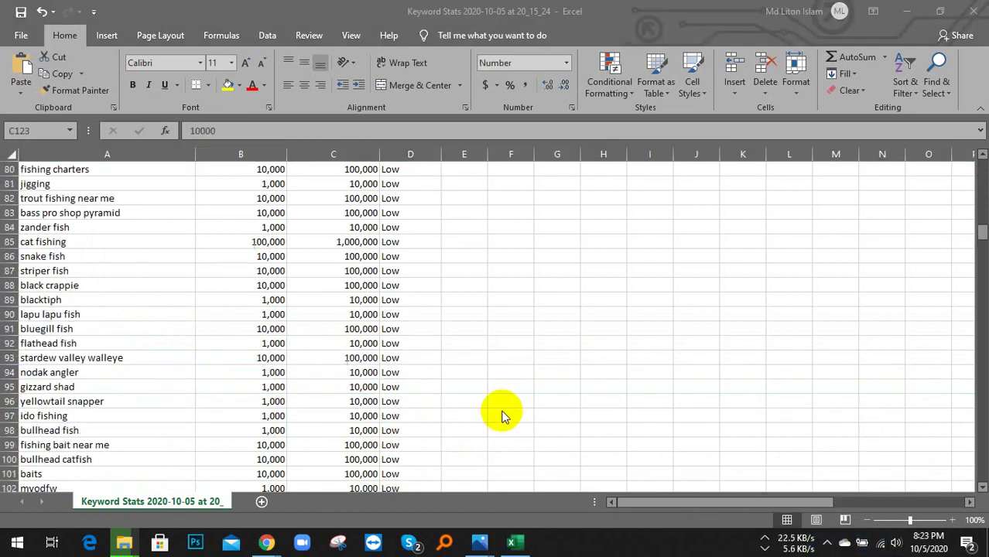
scroll(503, 393, up, 20)
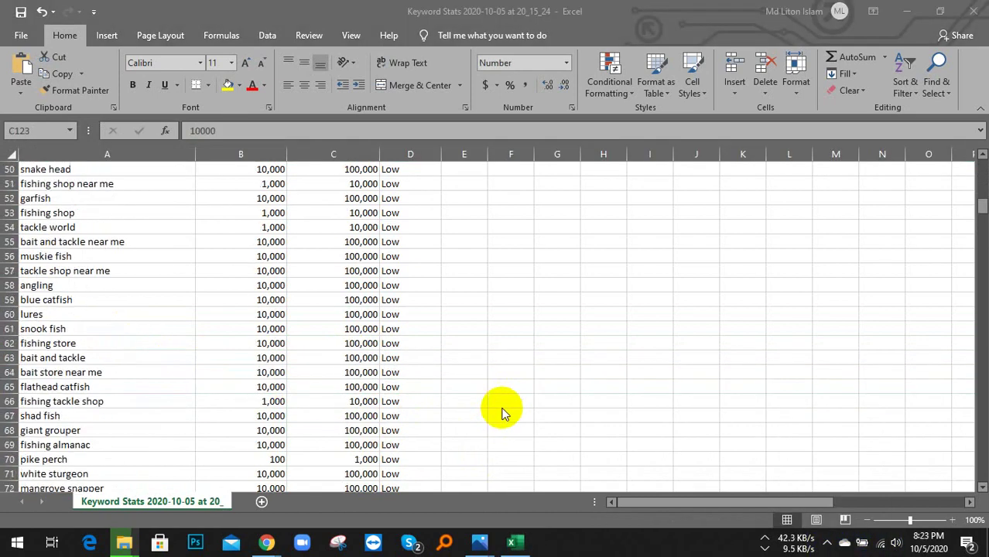
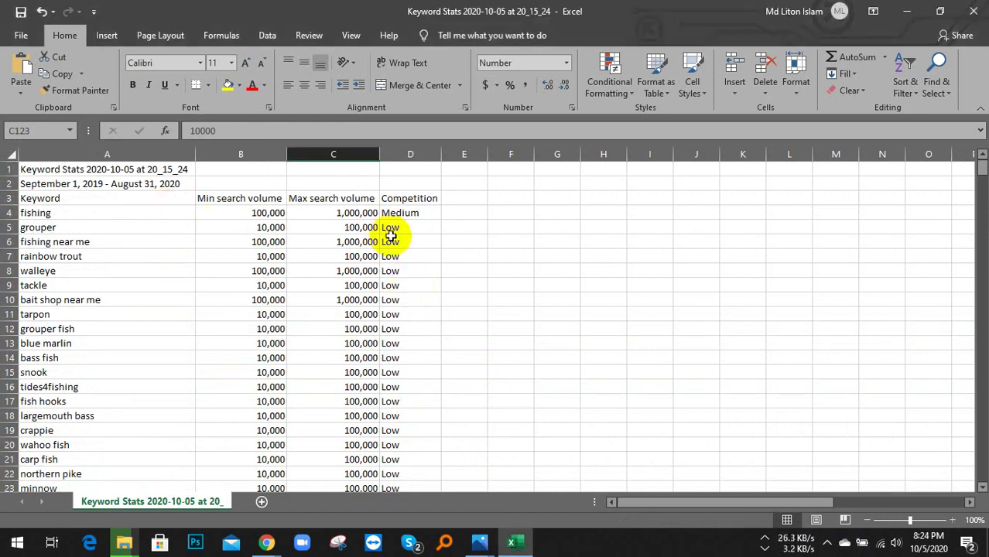
- Select the Keyword column A and turn on filtering from the Data tab
drag(406, 228, 395, 359)
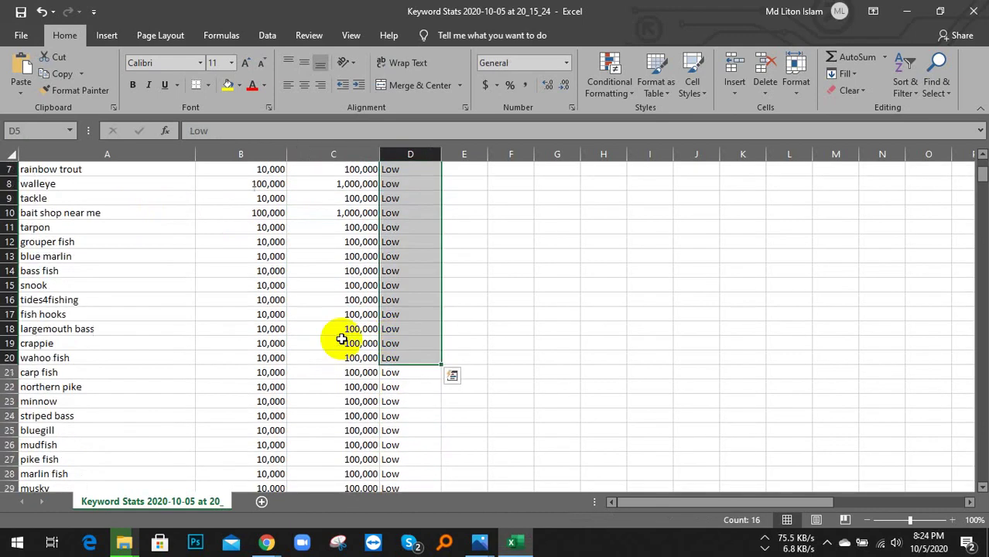
scroll(323, 345, up, 2)
click(230, 330)
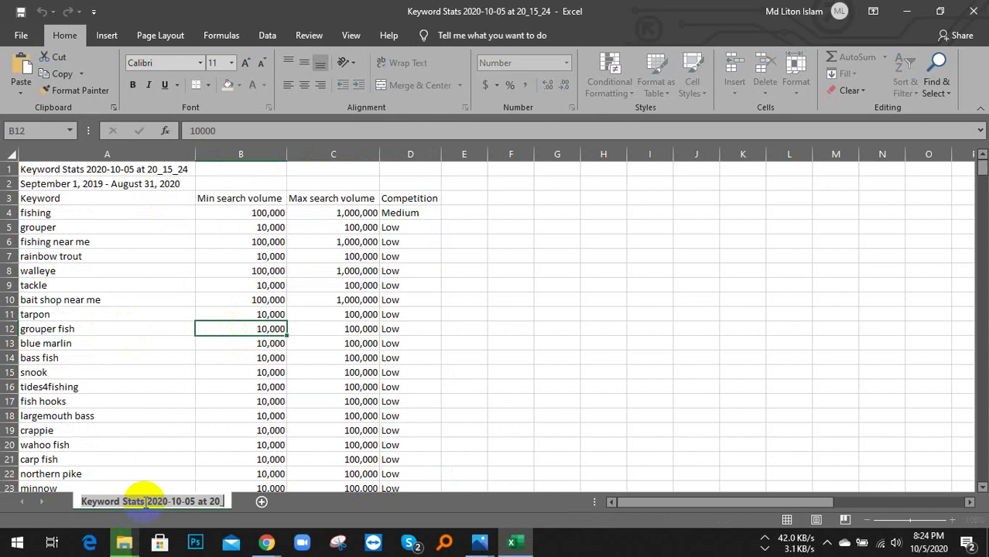
click(190, 445)
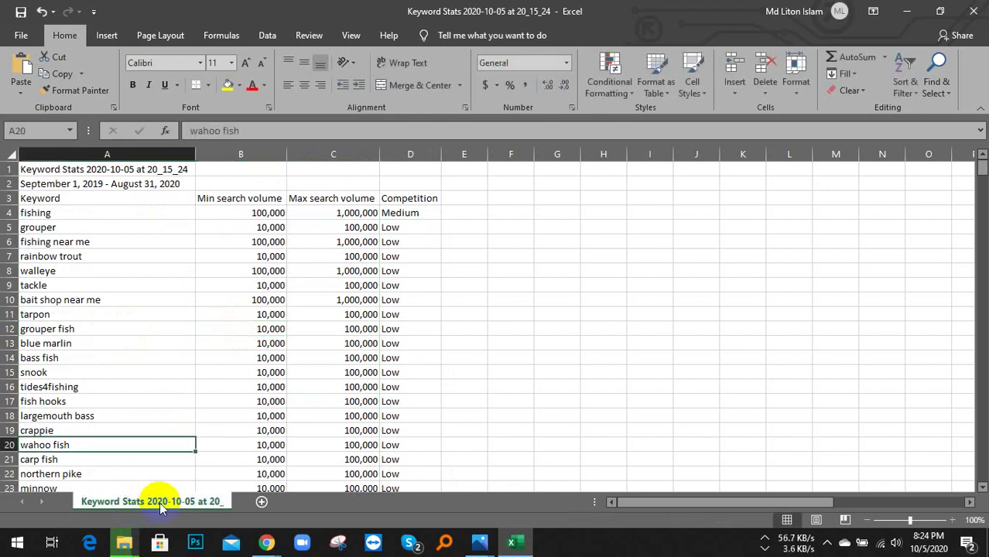
click(403, 431)
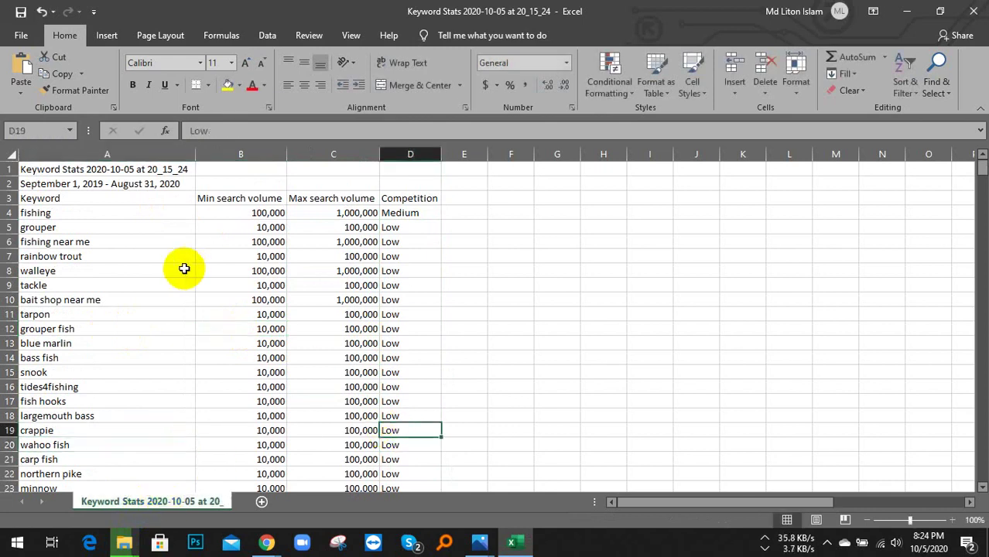
click(164, 213)
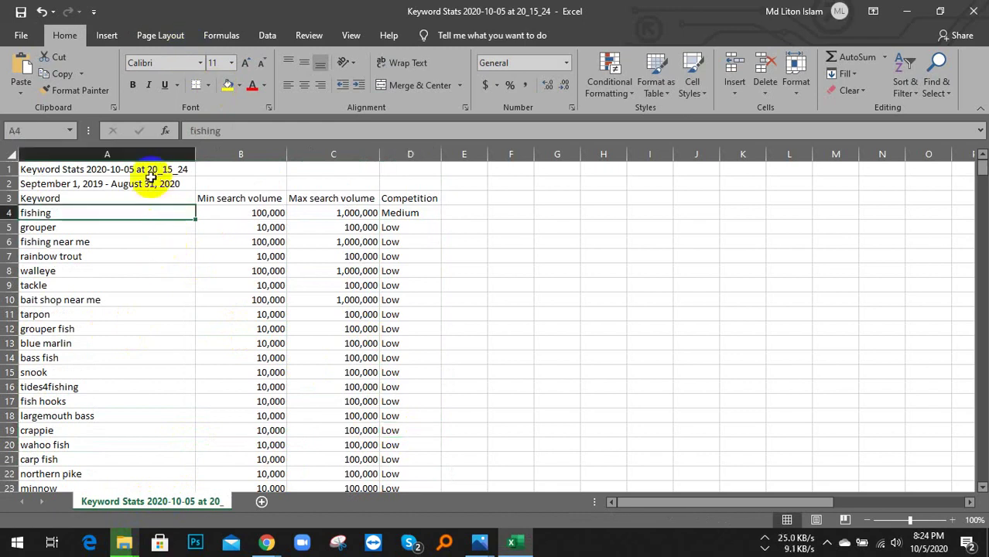
click(150, 156)
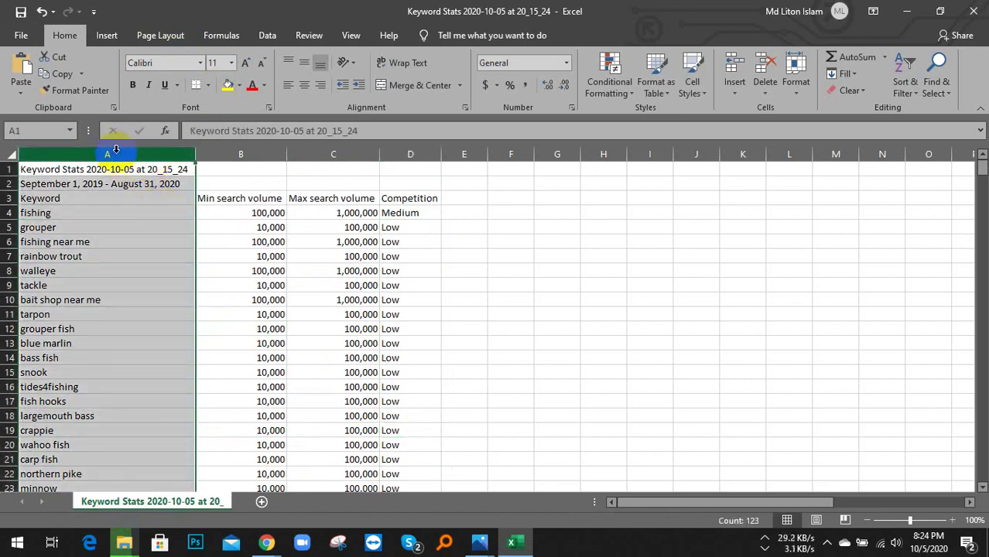
click(272, 40)
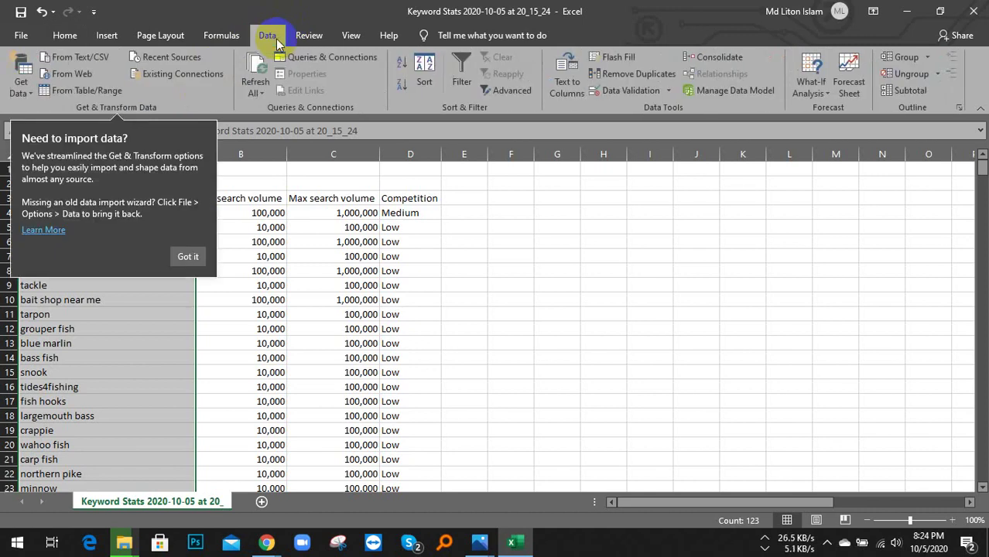
click(464, 83)
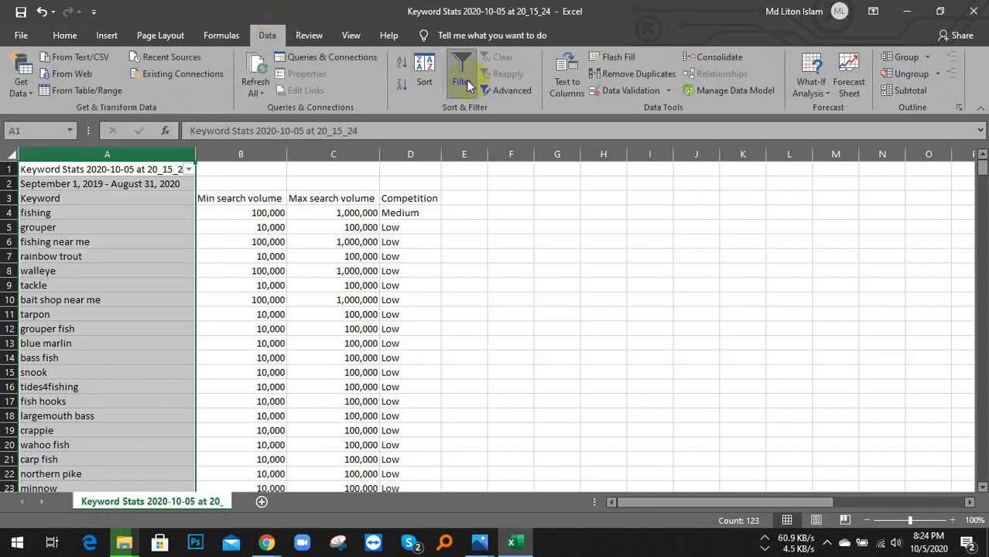
- Filter column A to show only the single 'fishing' keyword
click(188, 169)
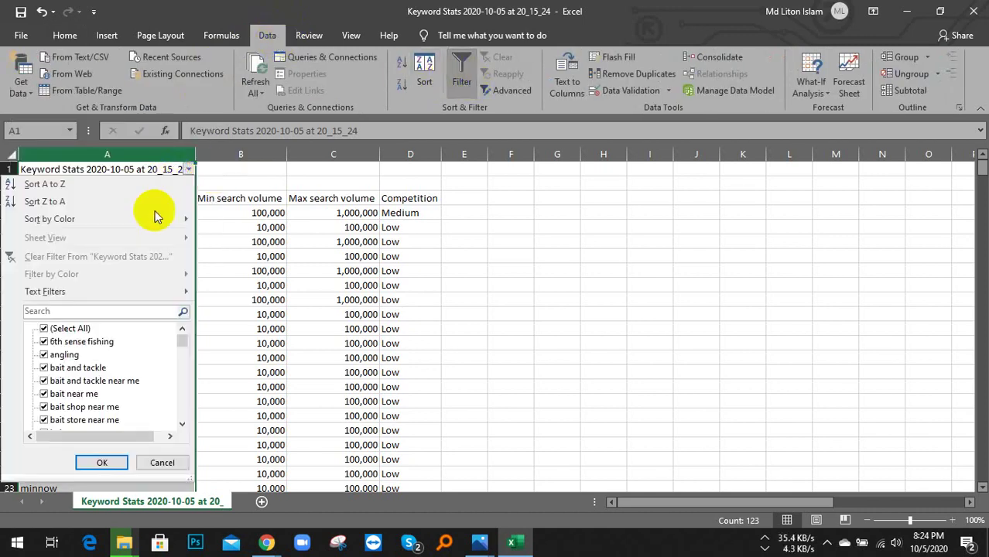
scroll(96, 350, down, 12)
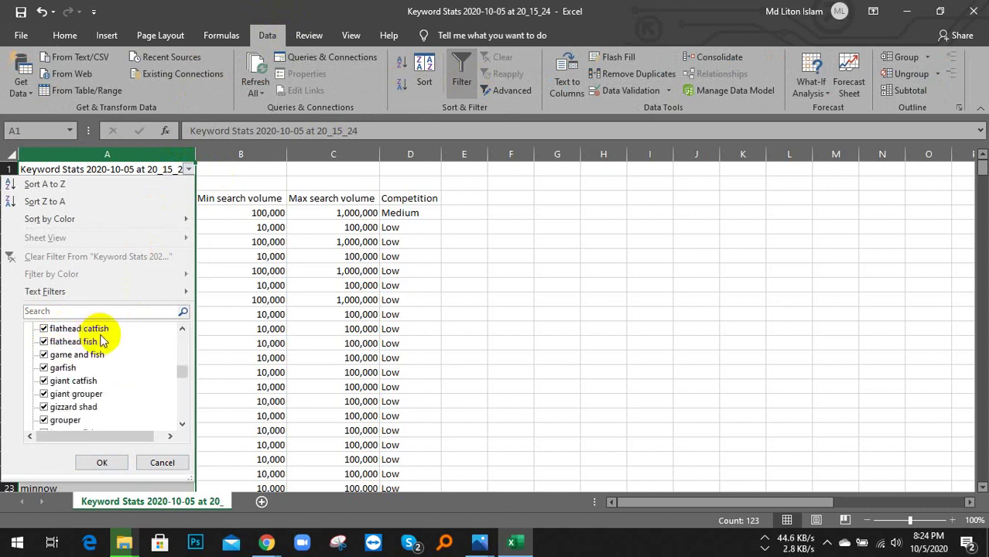
scroll(105, 343, down, 10)
scroll(104, 346, up, 20)
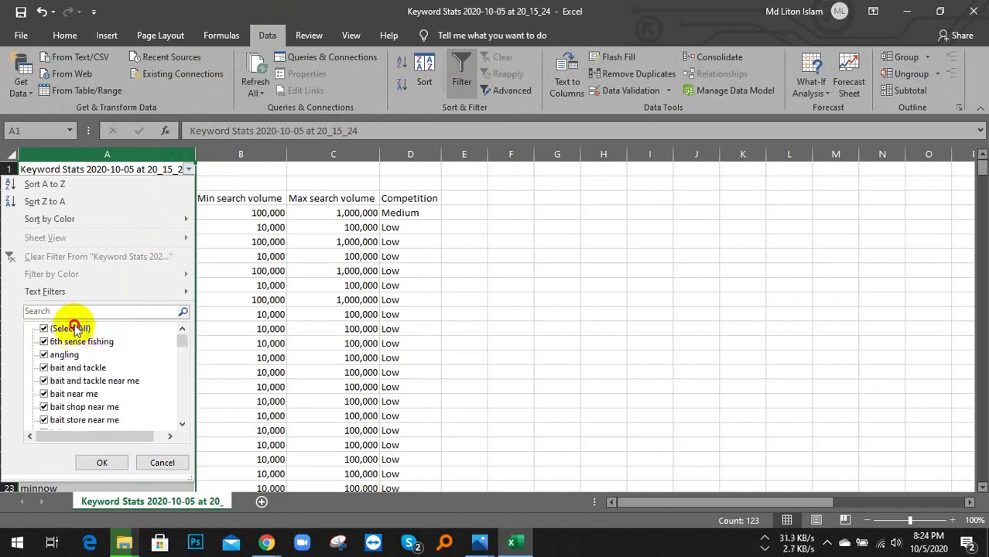
click(76, 328)
scroll(135, 356, down, 1)
scroll(136, 358, down, 1)
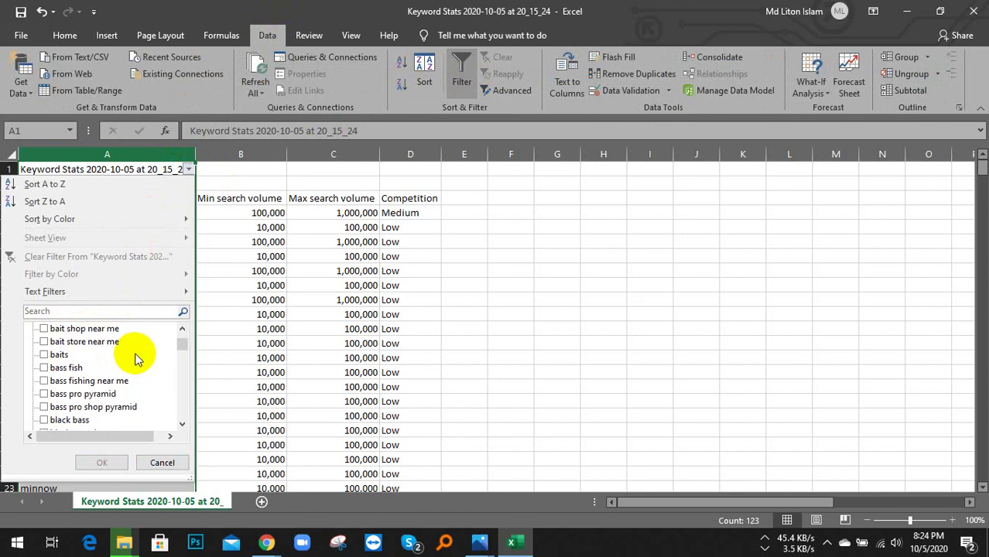
scroll(138, 358, down, 7)
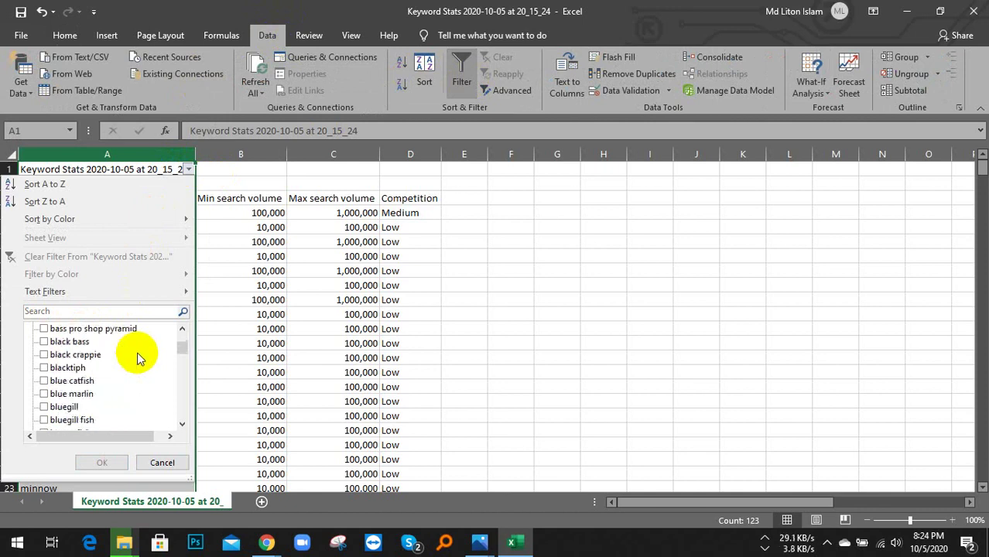
scroll(137, 357, down, 2)
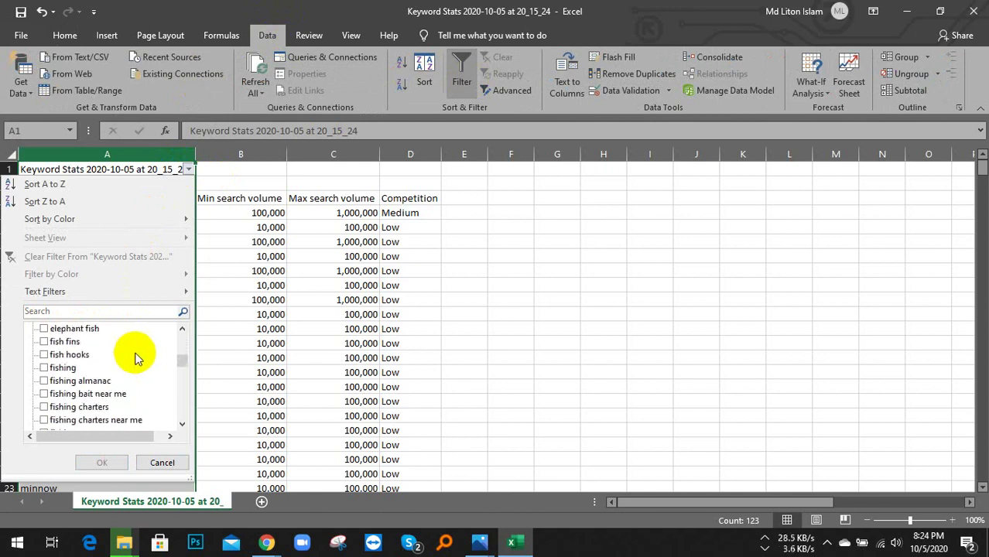
click(45, 368)
click(102, 462)
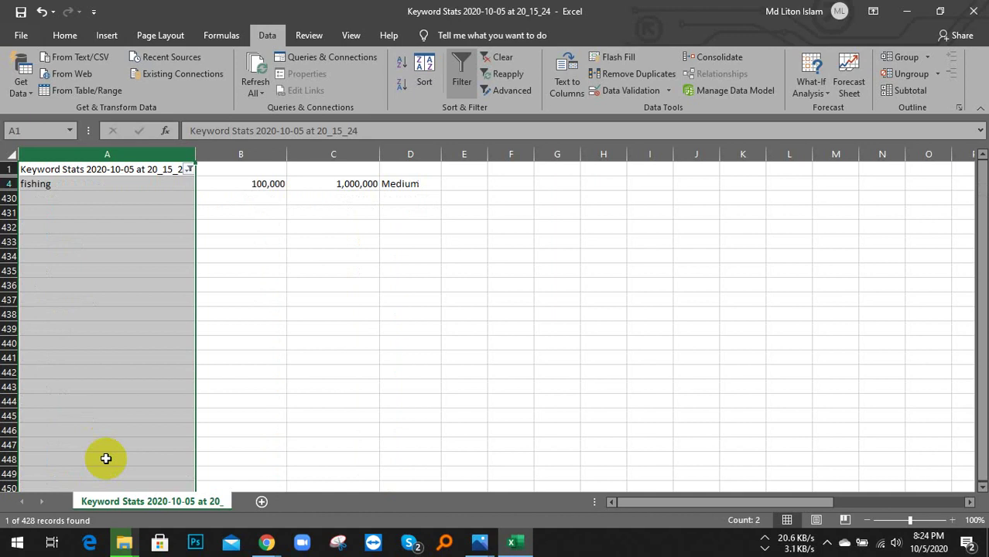
- Re-tick all keywords and search the filter for keywords containing 'fishing'
click(188, 170)
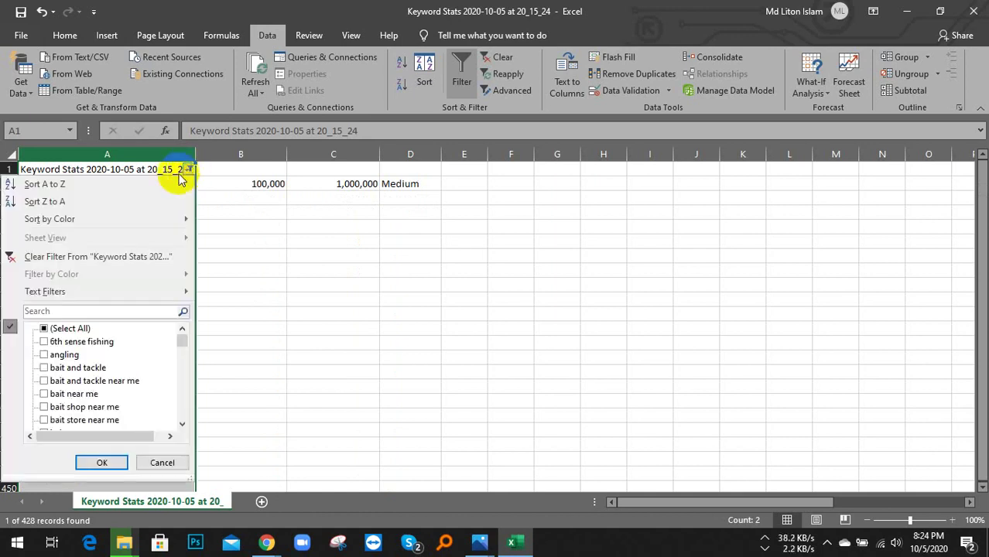
click(44, 328)
click(55, 312)
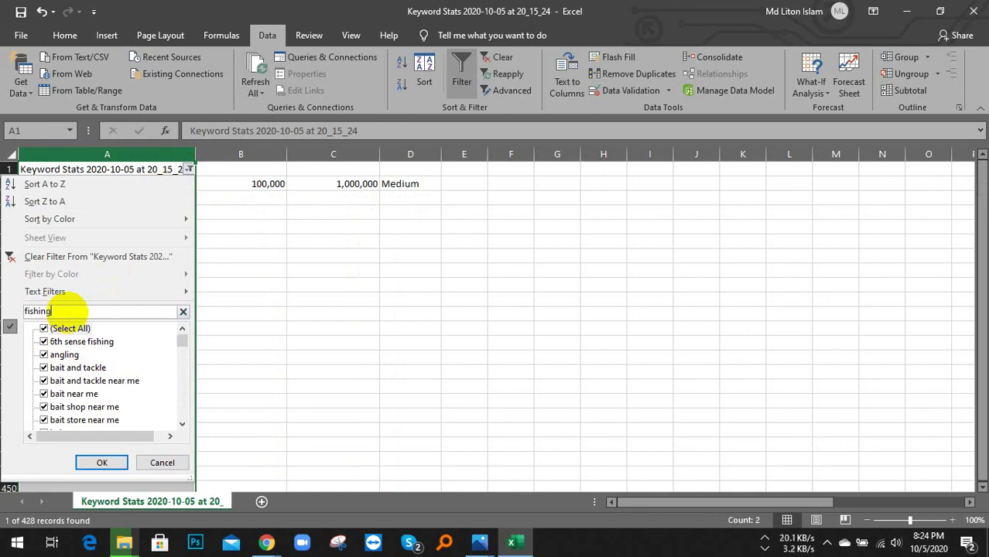
click(106, 459)
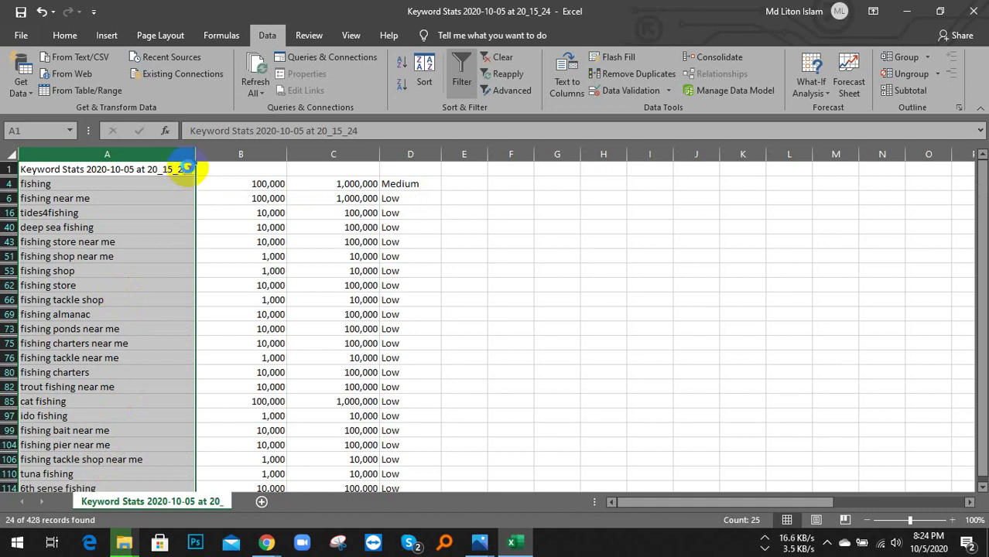
- Search the column A filter for 'fishin' and apply it, leaving 24 of 428 keywords
click(188, 168)
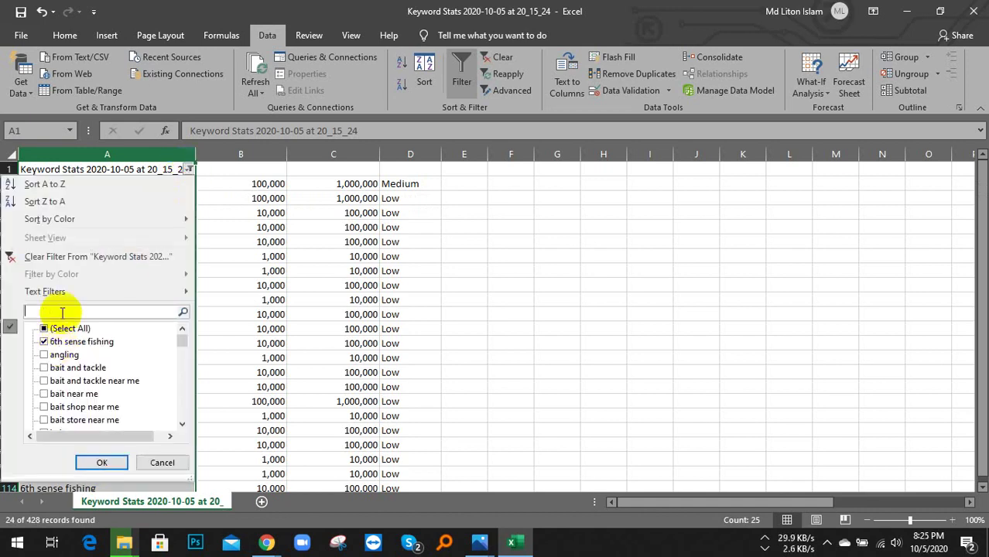
click(65, 328)
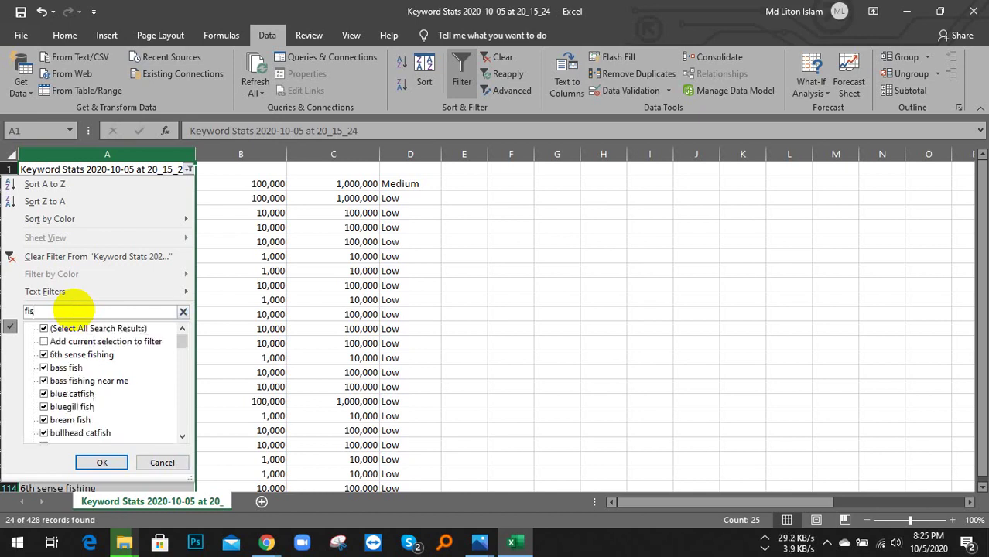
key(BackSpace)
key(BackSpace)
key(BackSpace)
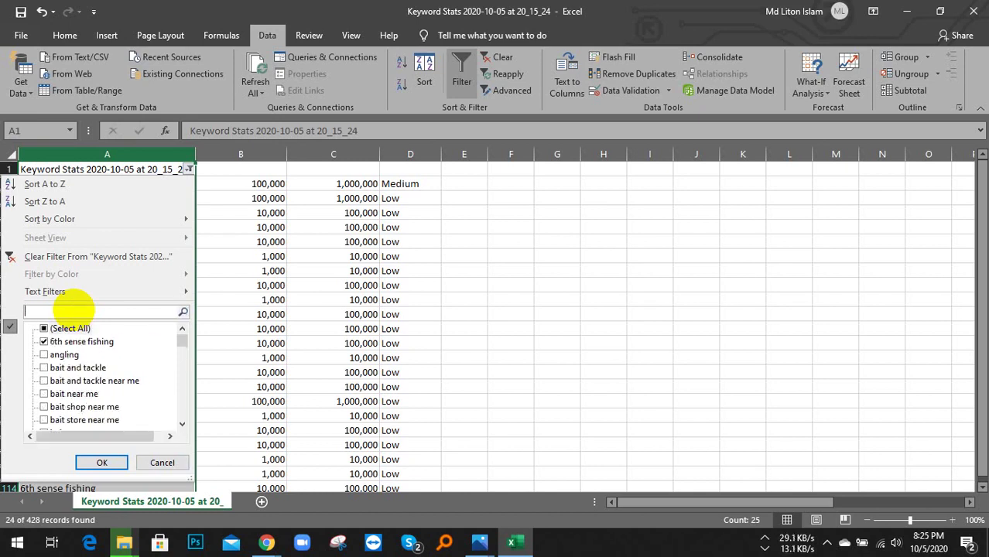
key(BackSpace)
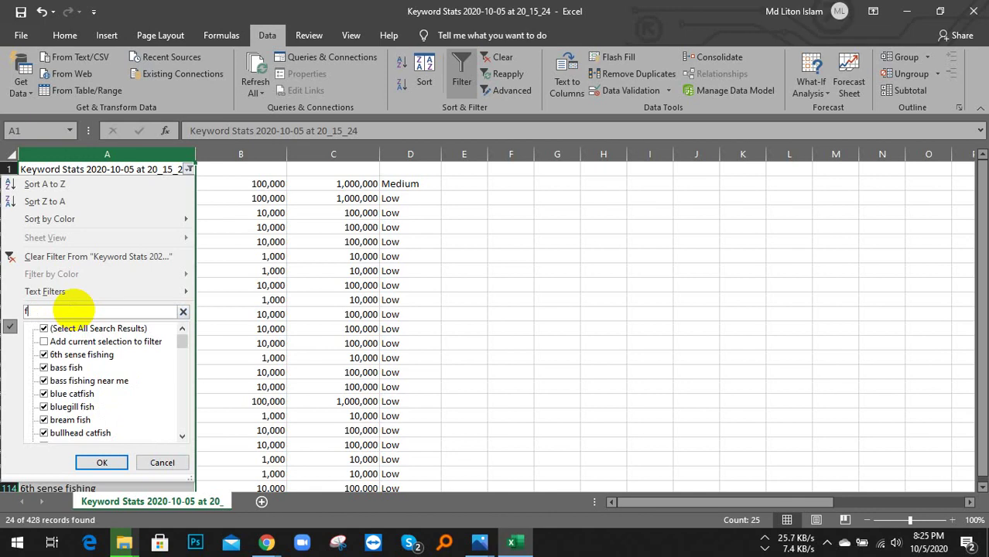
key(BackSpace)
text(fishing)
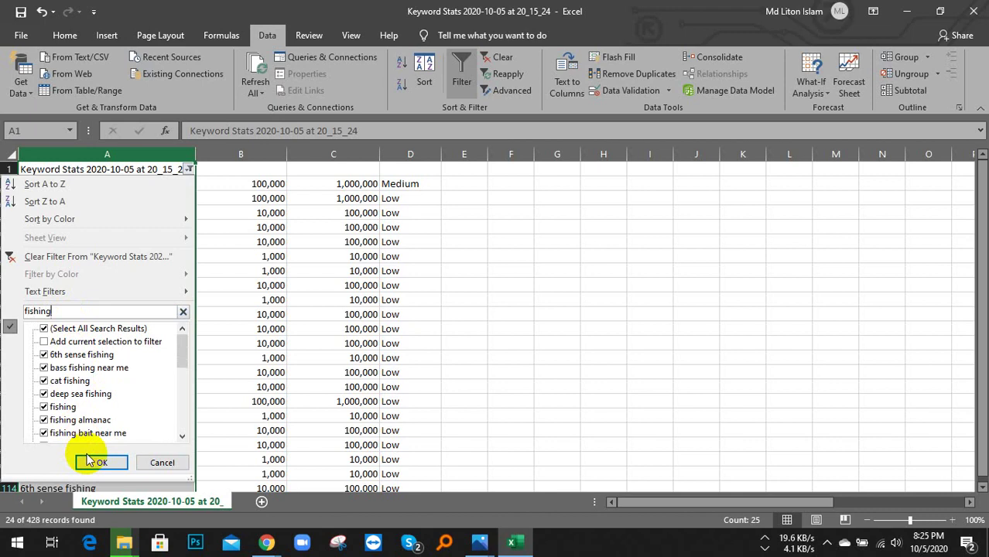
click(112, 462)
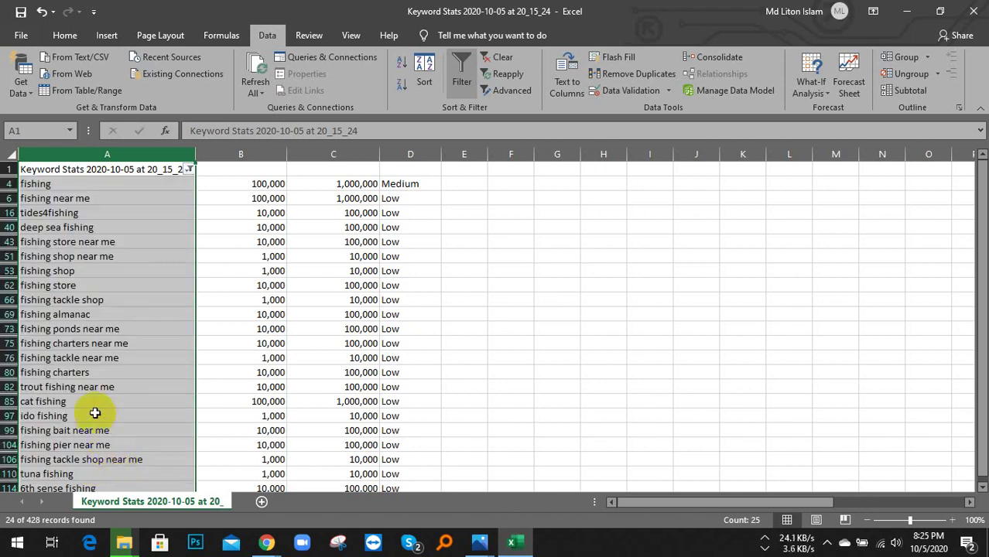
- Select the filtered fishing rows across columns A to D
scroll(137, 275, down, 3)
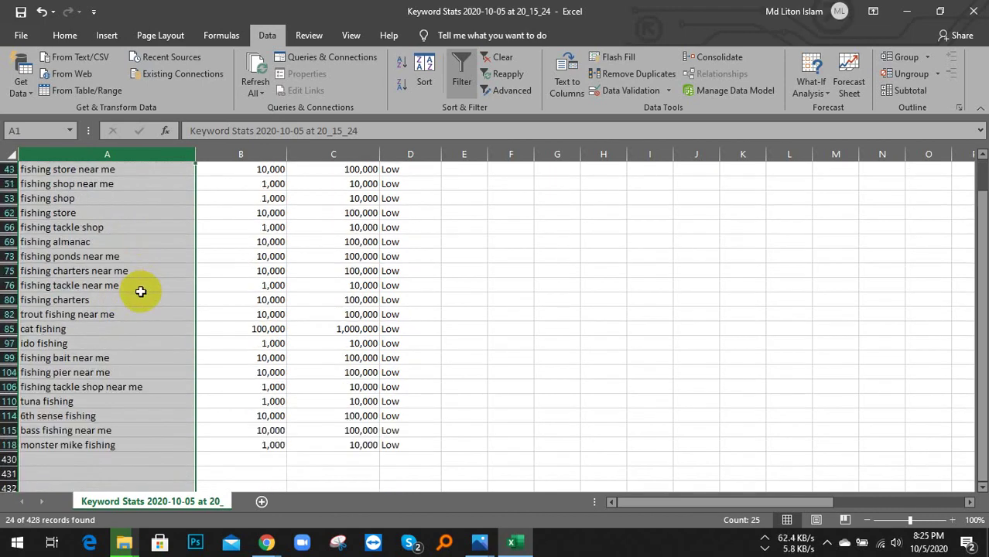
click(140, 290)
scroll(132, 378, up, 2)
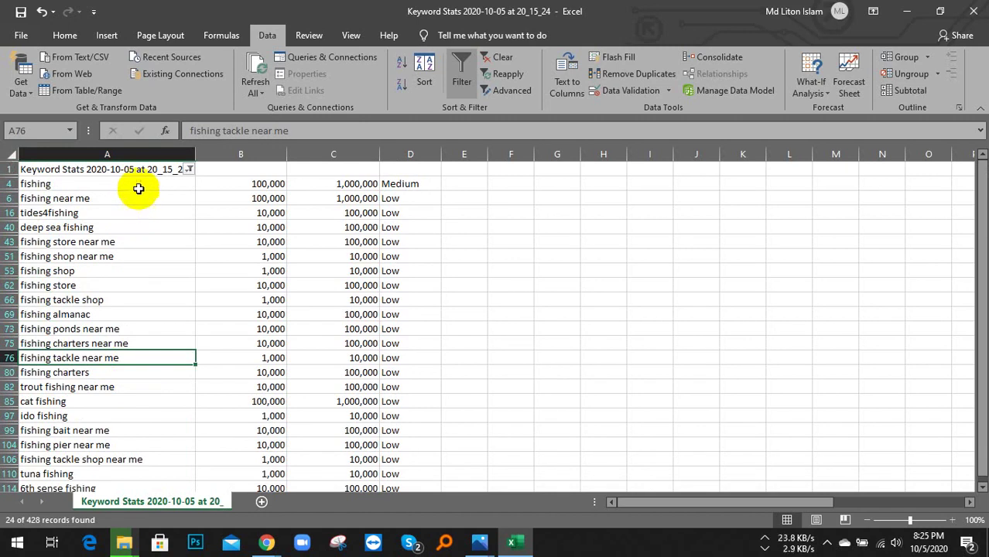
drag(137, 186, 404, 473)
scroll(404, 396, up, 1)
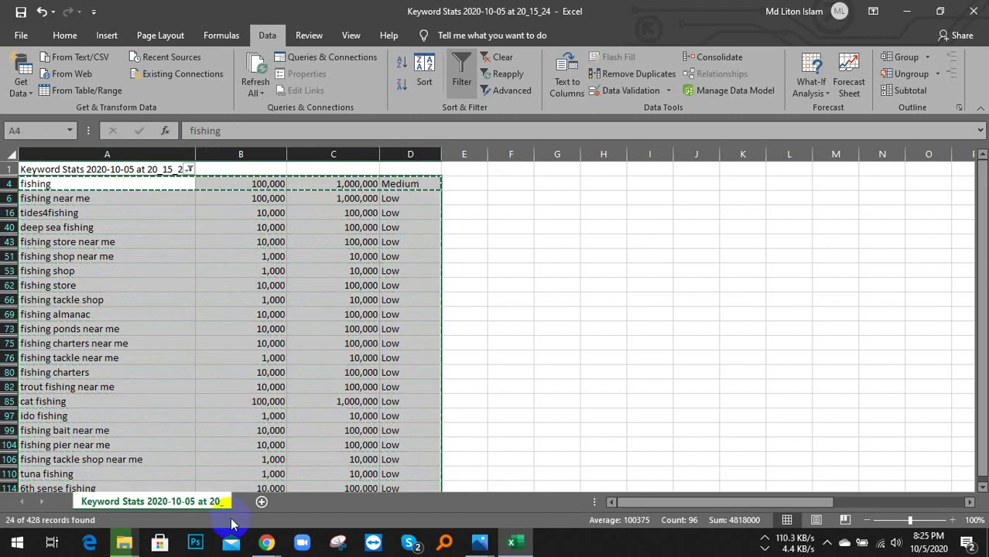
- Copy the selected fishing rows and paste them into a new blank sheet
key(ctrl+c)
click(262, 502)
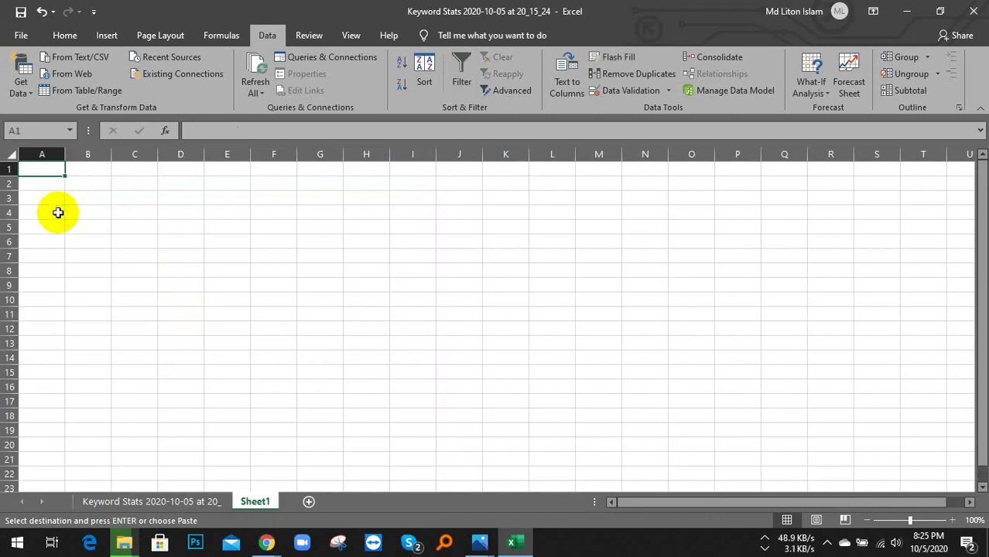
key(ctrl+v)
click(329, 255)
- Autofit columns A and B, widen column B, and return to Keyword Stats
double_click(68, 152)
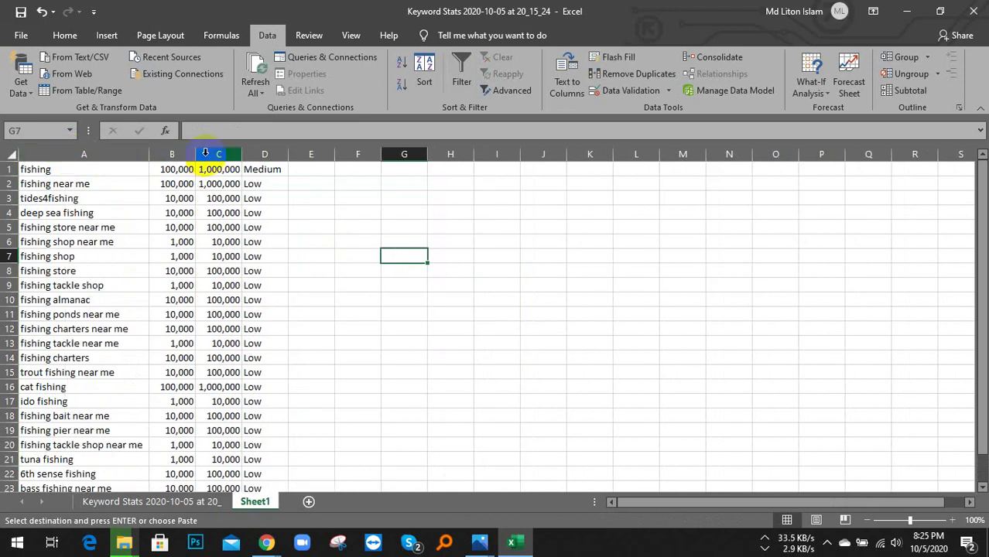
double_click(194, 152)
drag(190, 152, 298, 176)
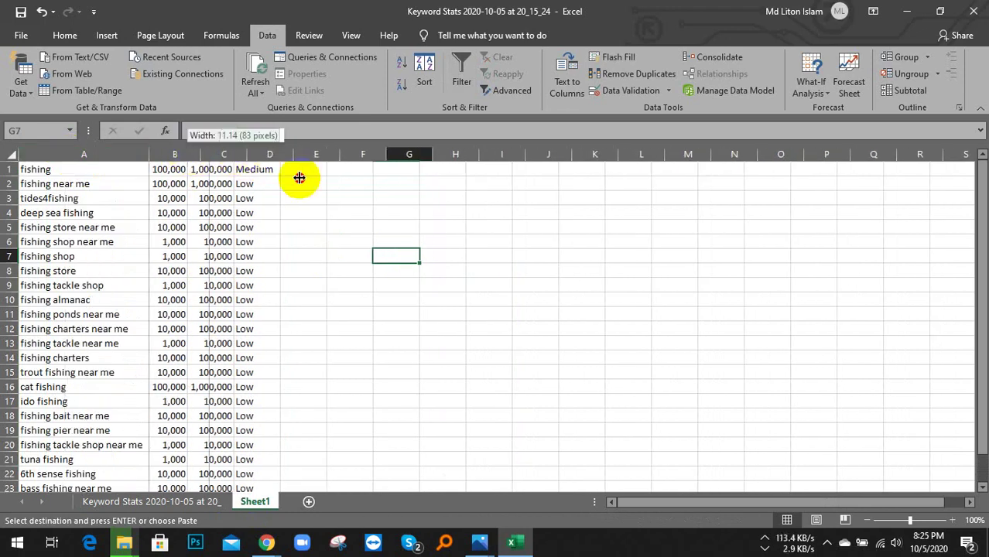
click(124, 502)
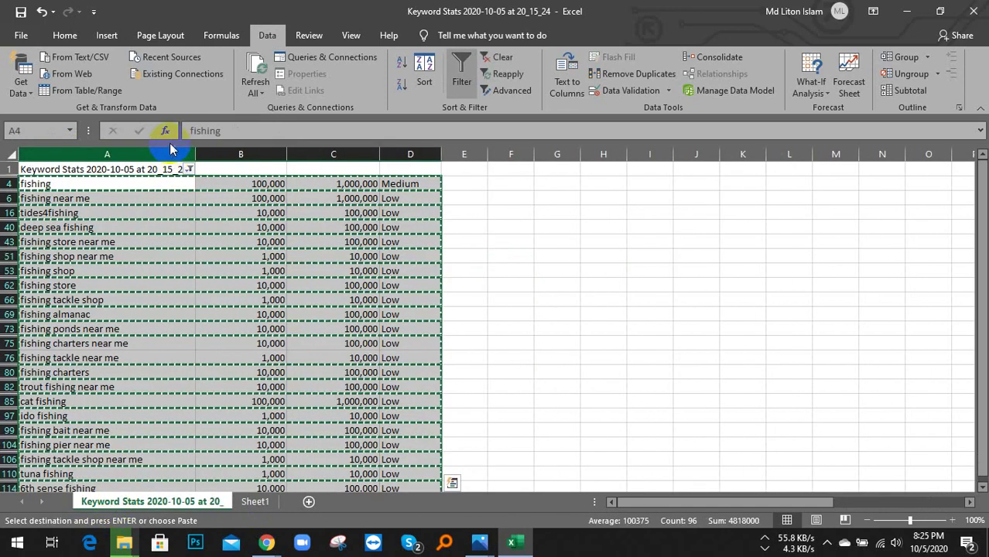
- Tick (Select All) in column A's filter to show every keyword, then switch to Sheet1
click(189, 170)
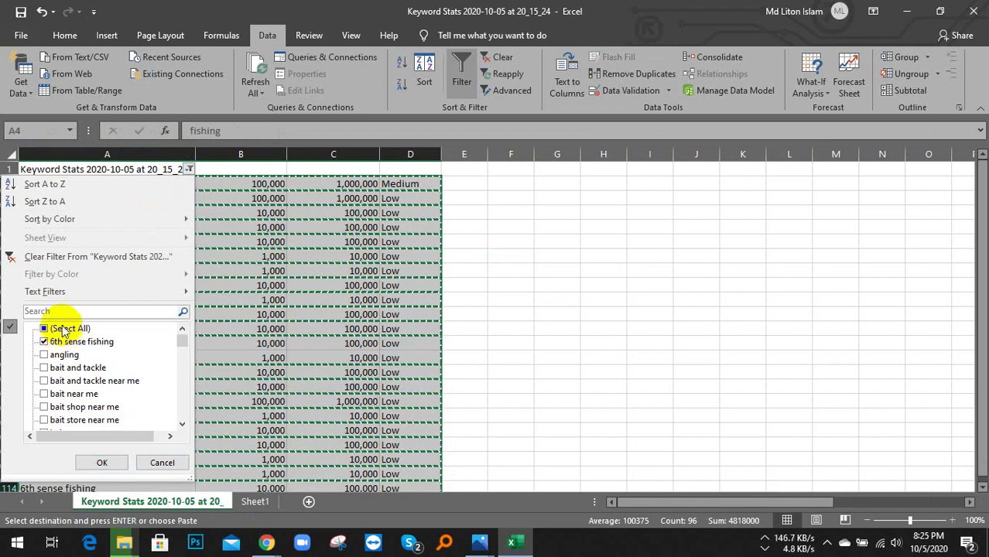
click(61, 328)
click(101, 462)
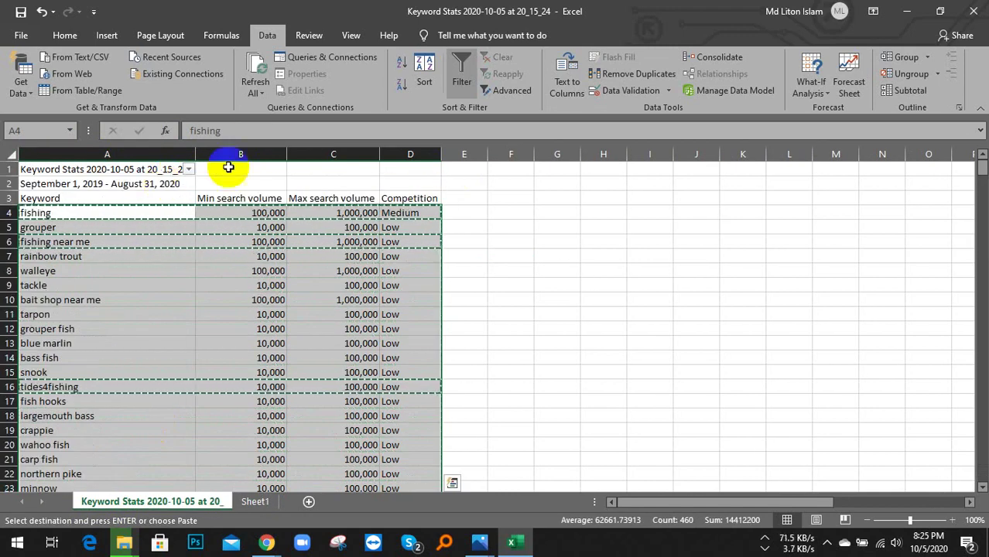
click(203, 255)
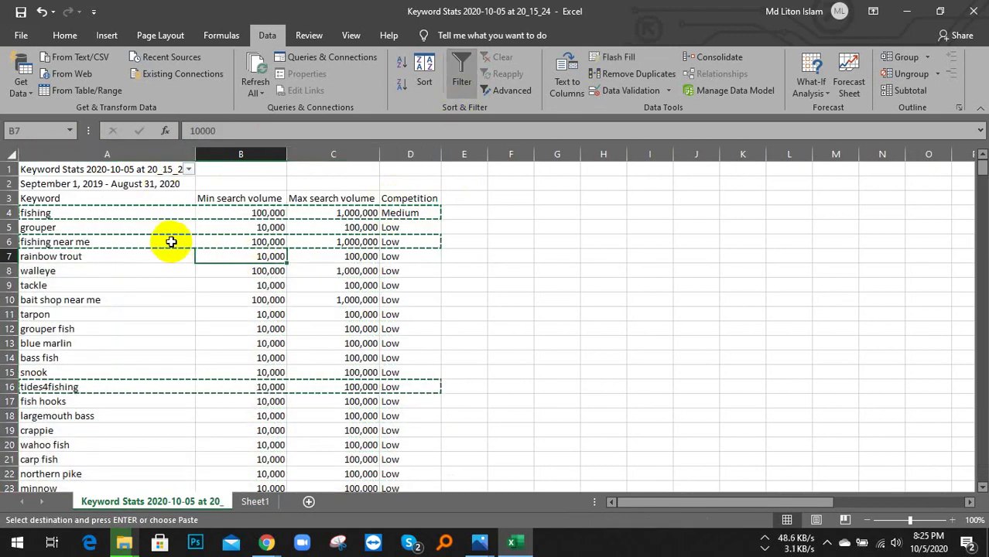
scroll(242, 230, down, 7)
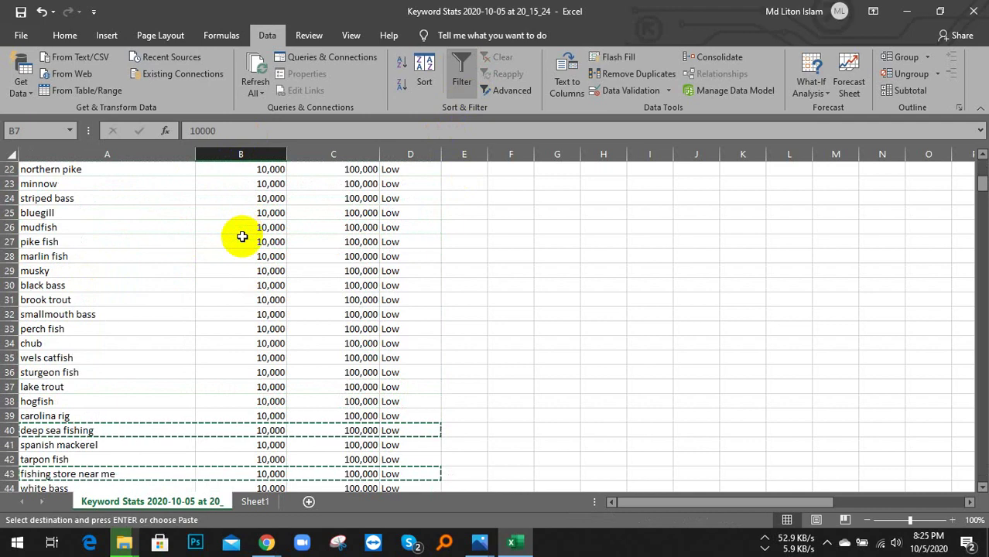
scroll(240, 234, up, 2)
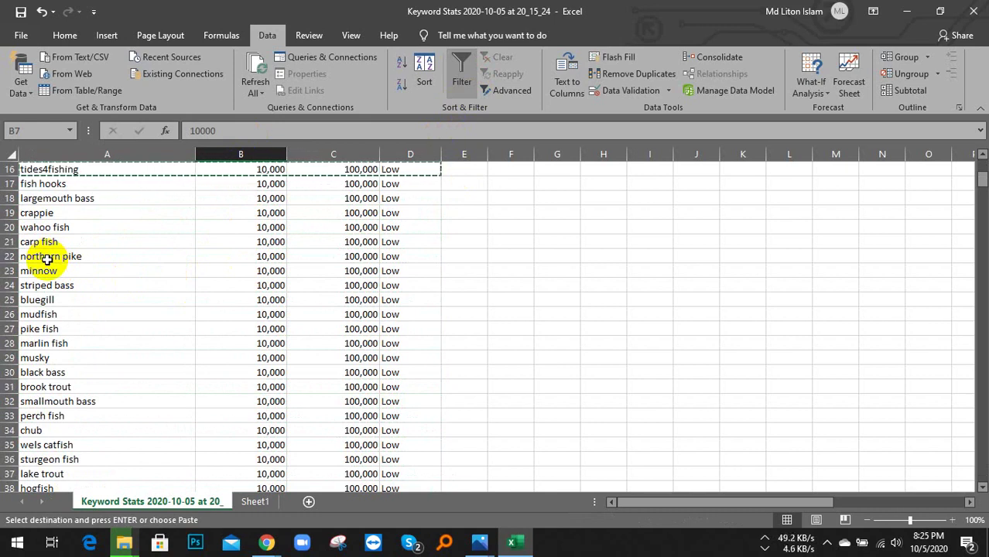
click(255, 502)
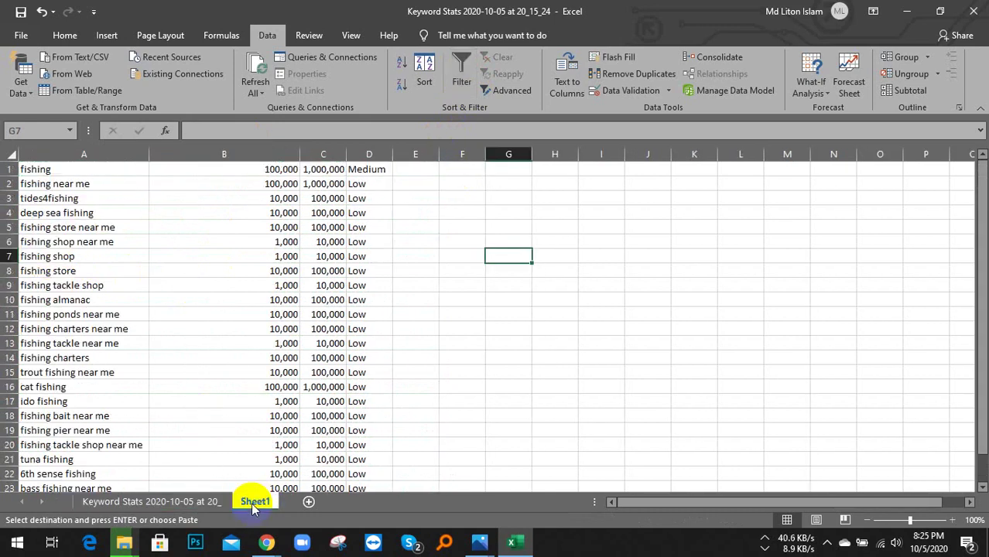
- Scroll Sheet1 back to the top and reveal the hidden notification-area icons
scroll(166, 265, down, 3)
scroll(167, 264, up, 3)
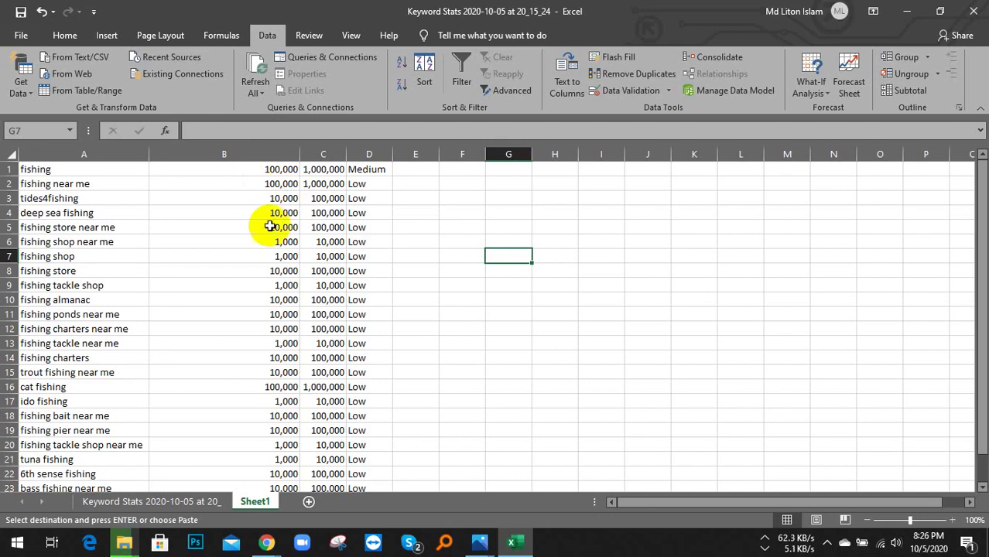
click(827, 542)
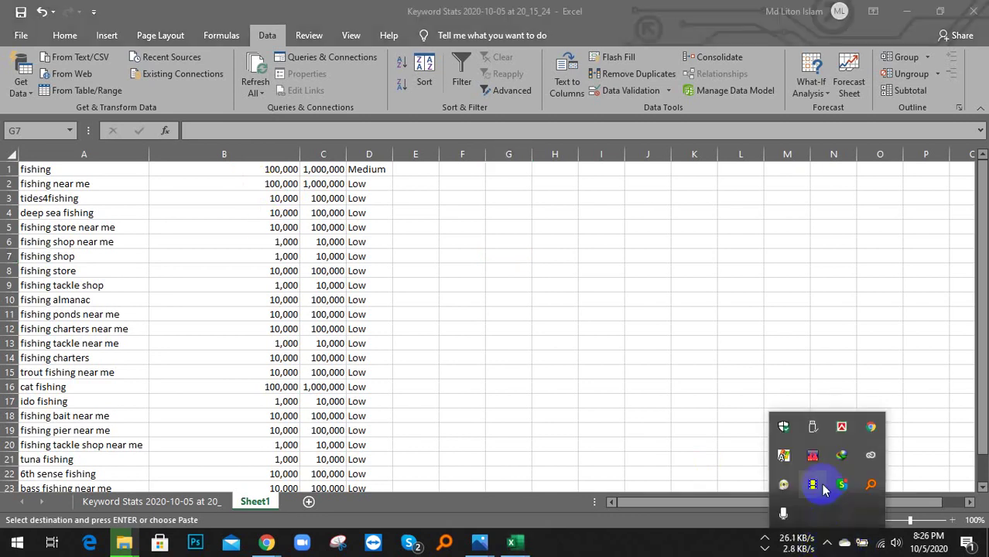